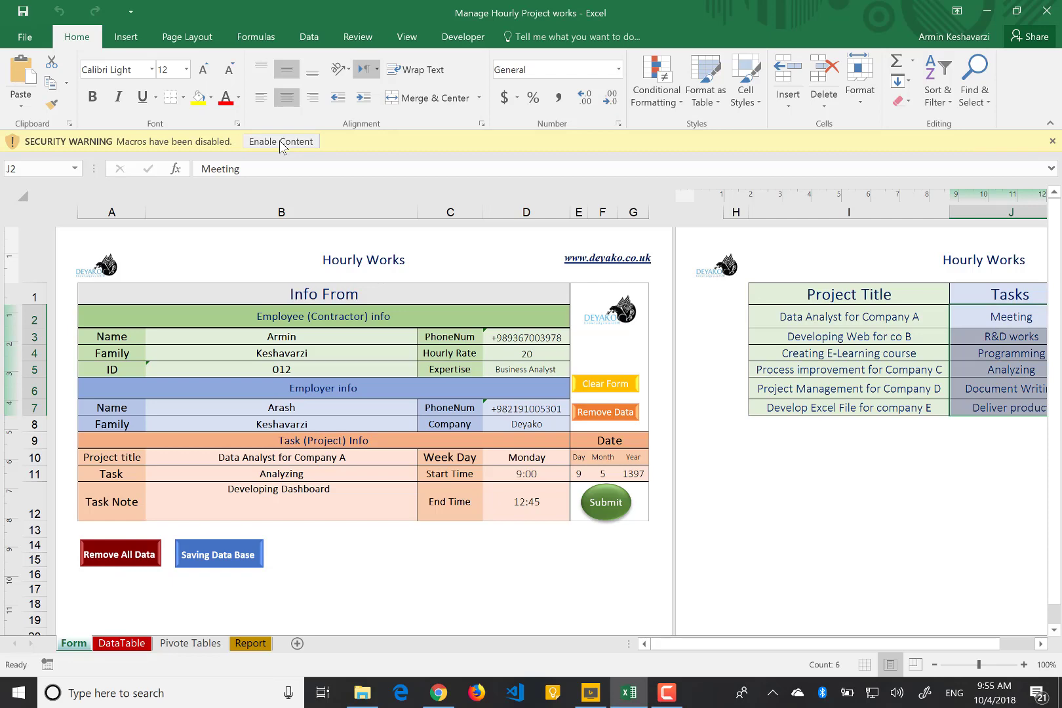
Step: Enable the blocked macros in the hourly project works workbook
click(280, 142)
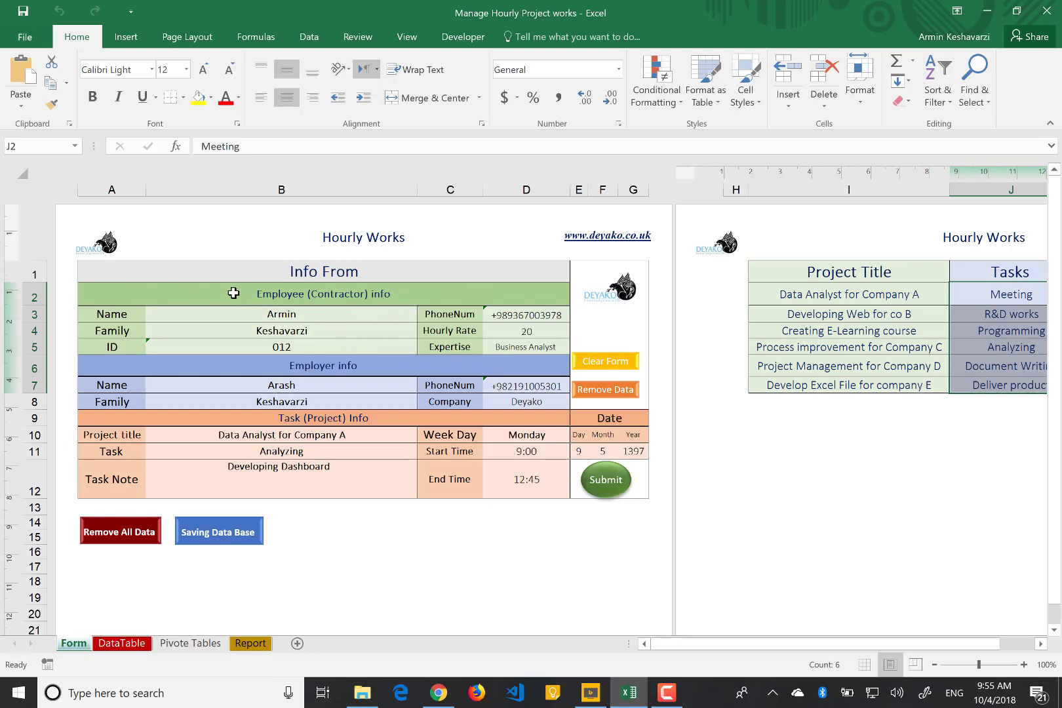
Step: Review the employee (contractor) and employer info fields on the form, including hourly rate, expertise and company
drag(236, 294, 302, 344)
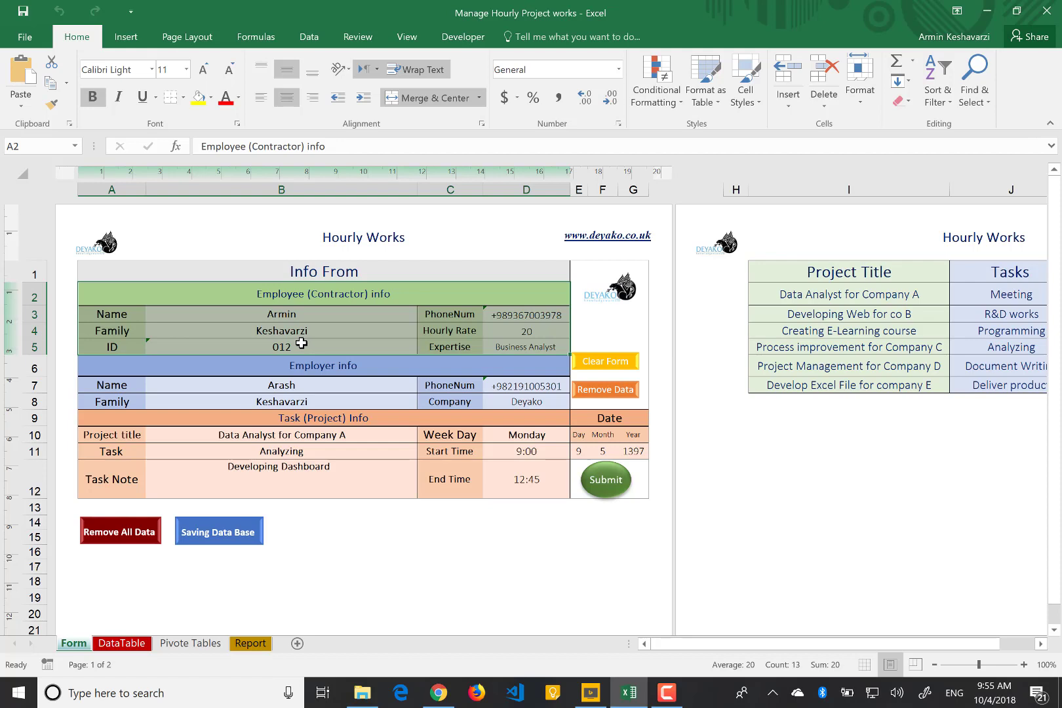
click(337, 310)
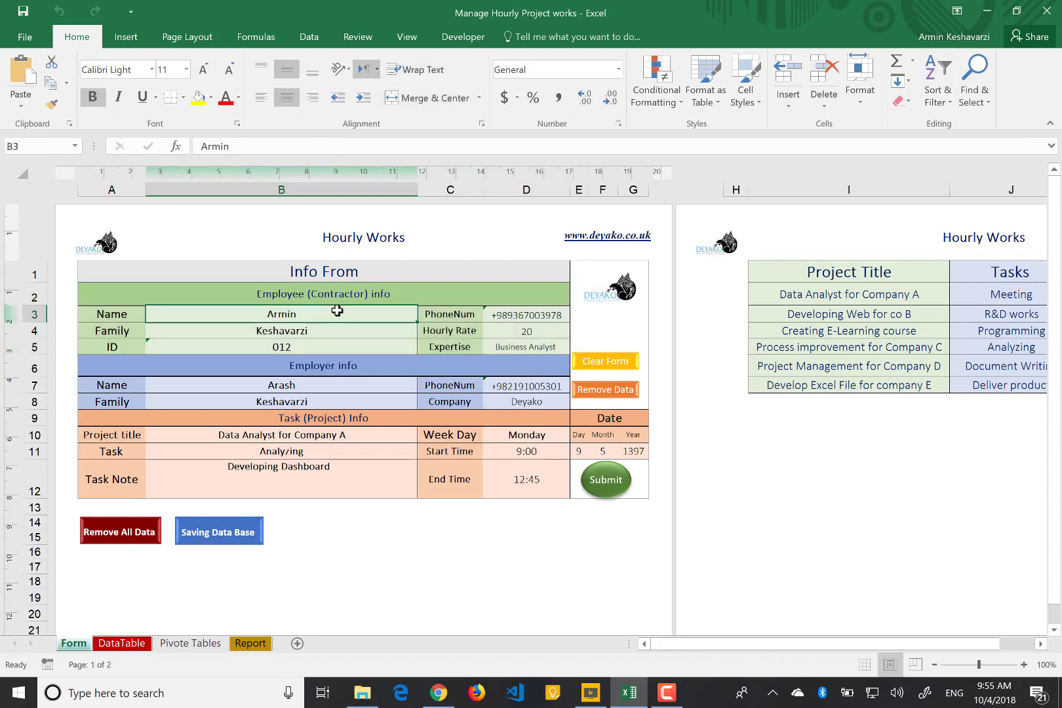
click(316, 332)
click(284, 346)
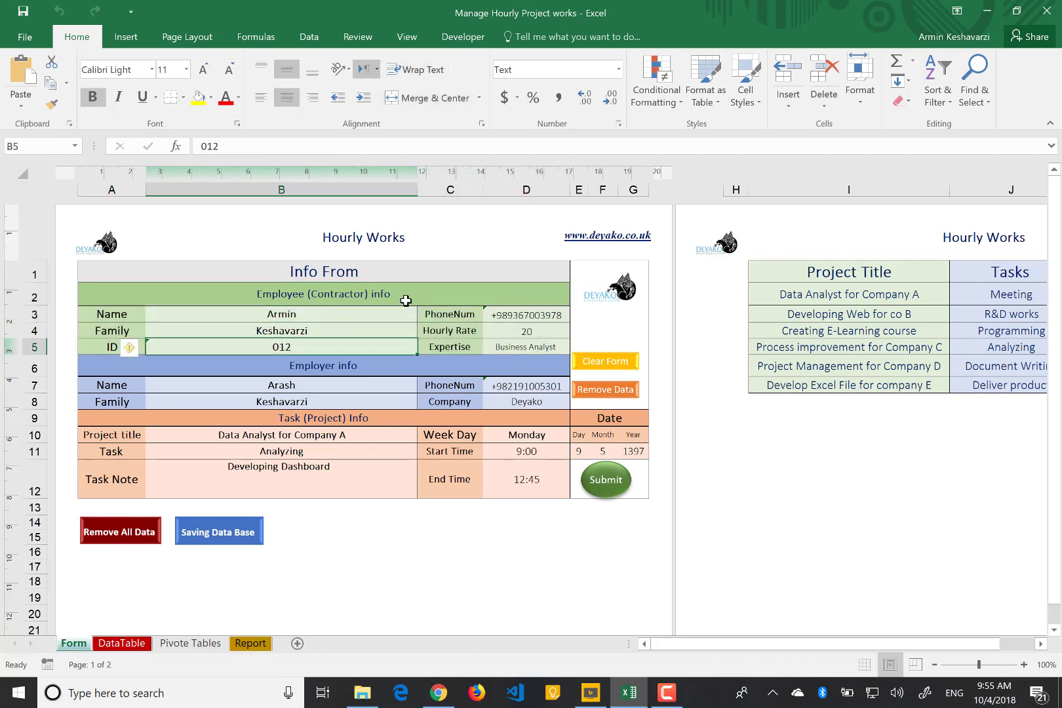
click(529, 309)
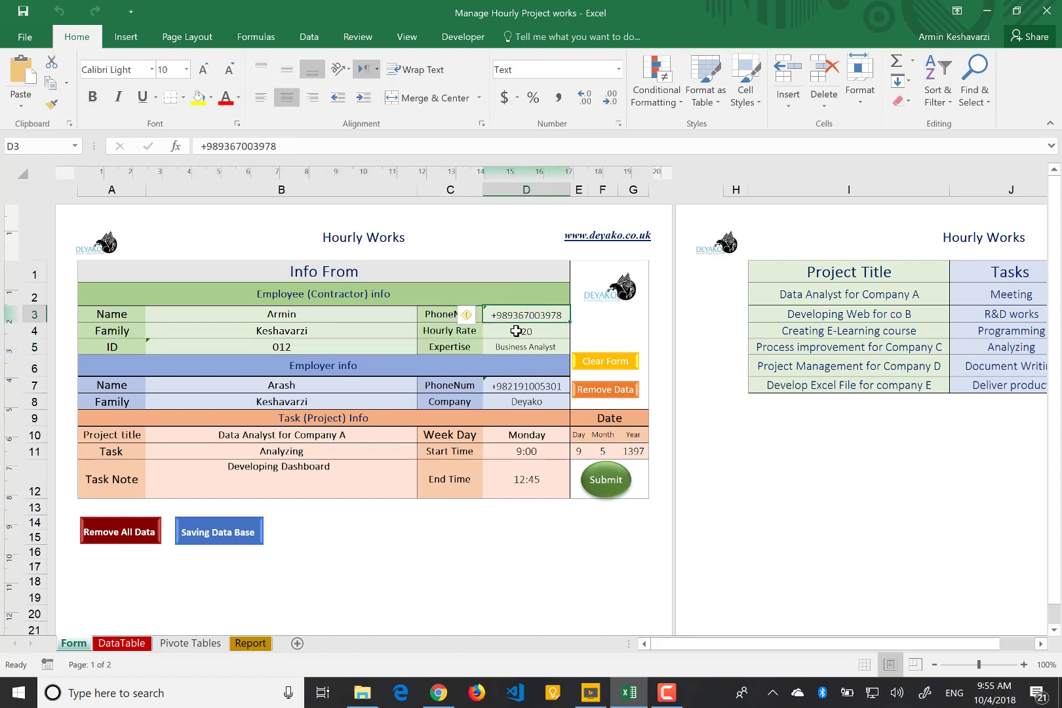
click(517, 329)
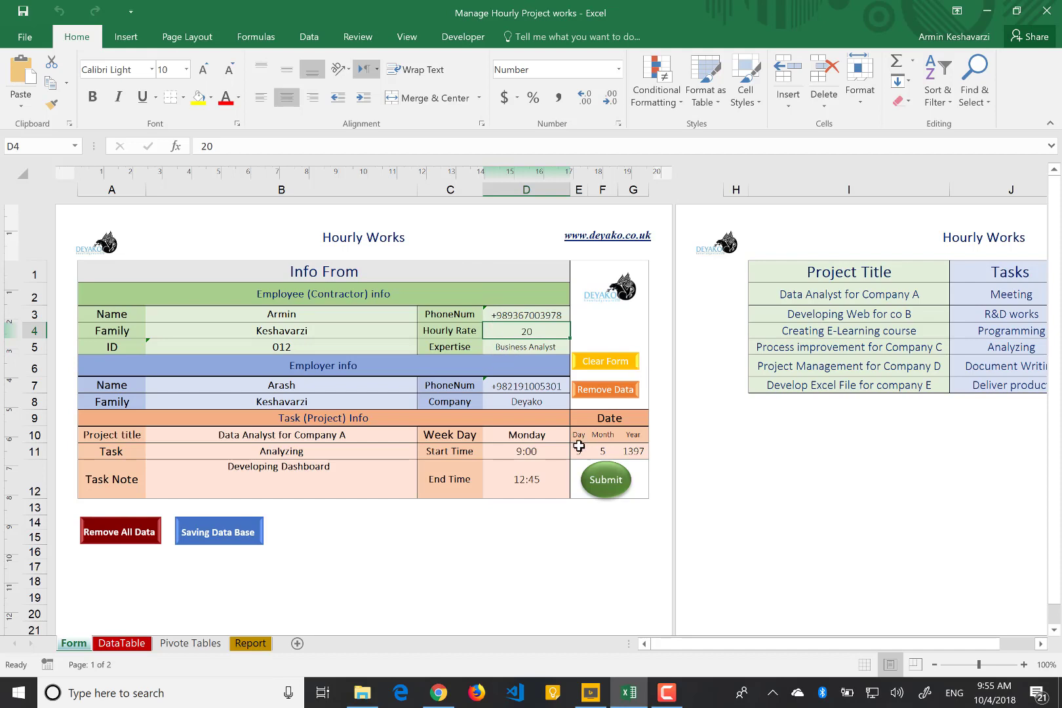
click(451, 344)
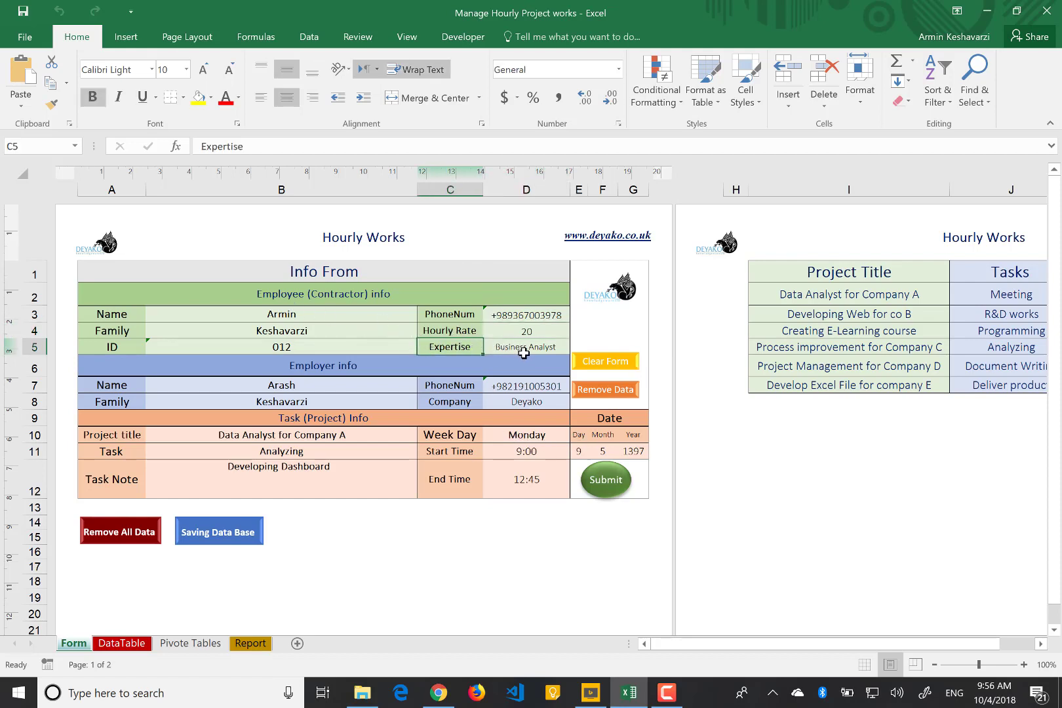
click(524, 348)
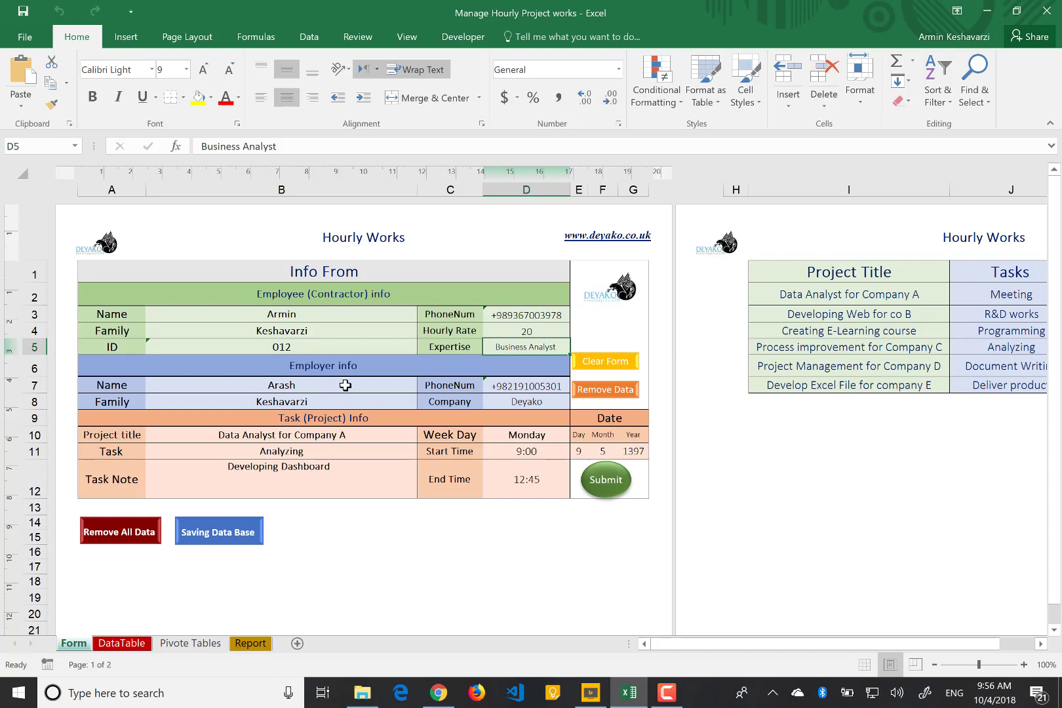
drag(345, 385, 350, 407)
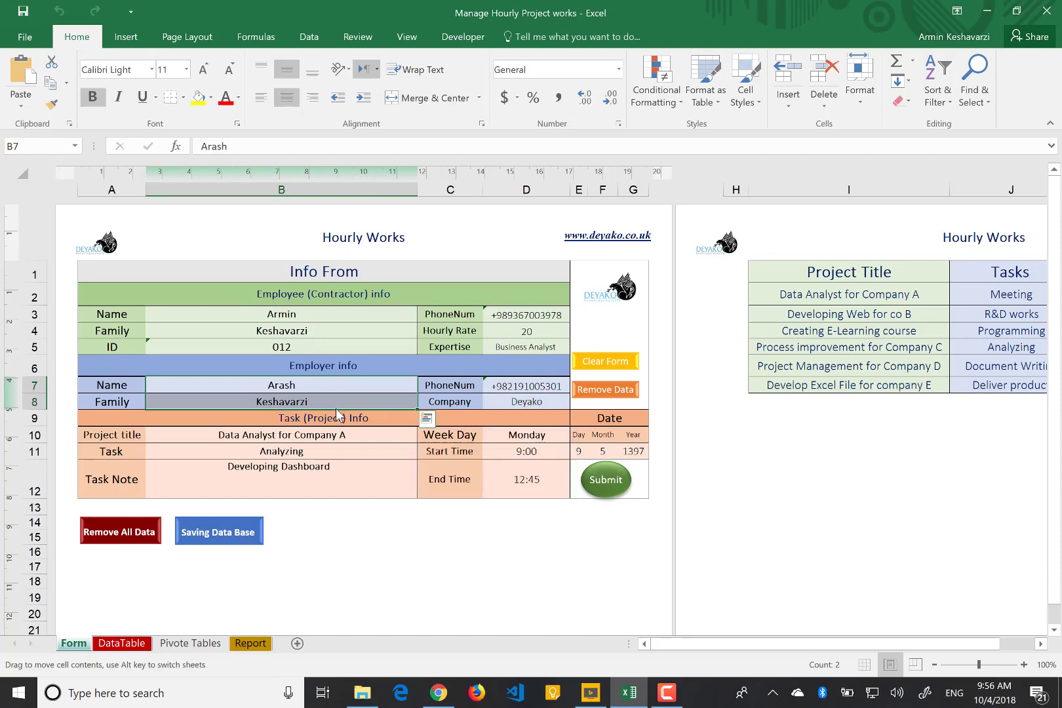
click(513, 392)
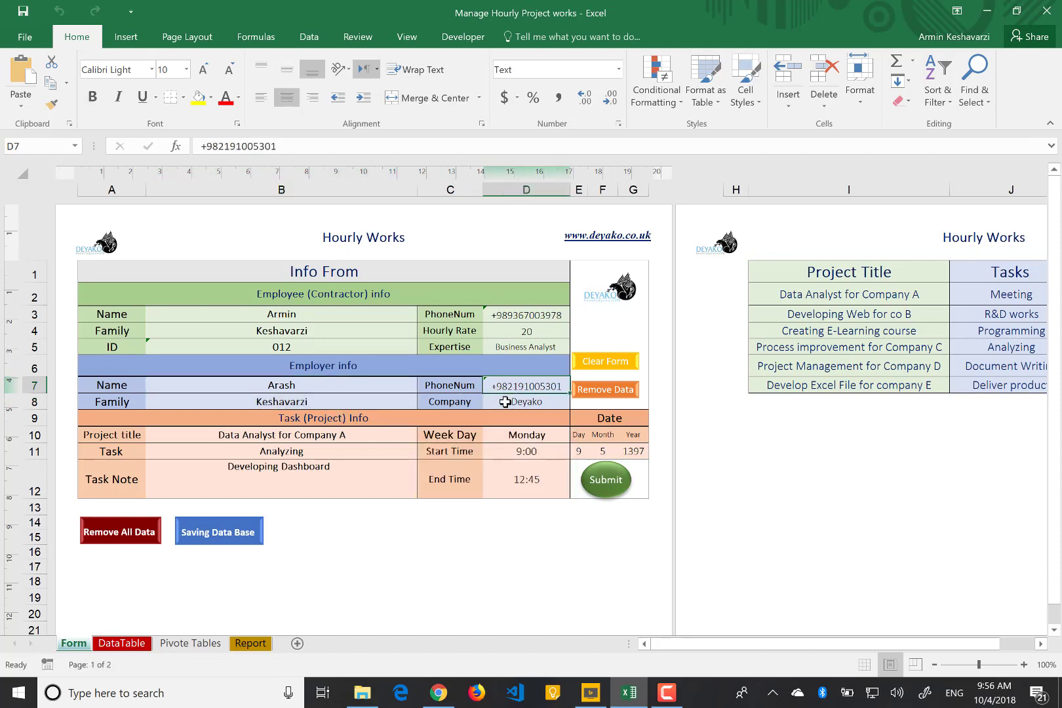
click(504, 402)
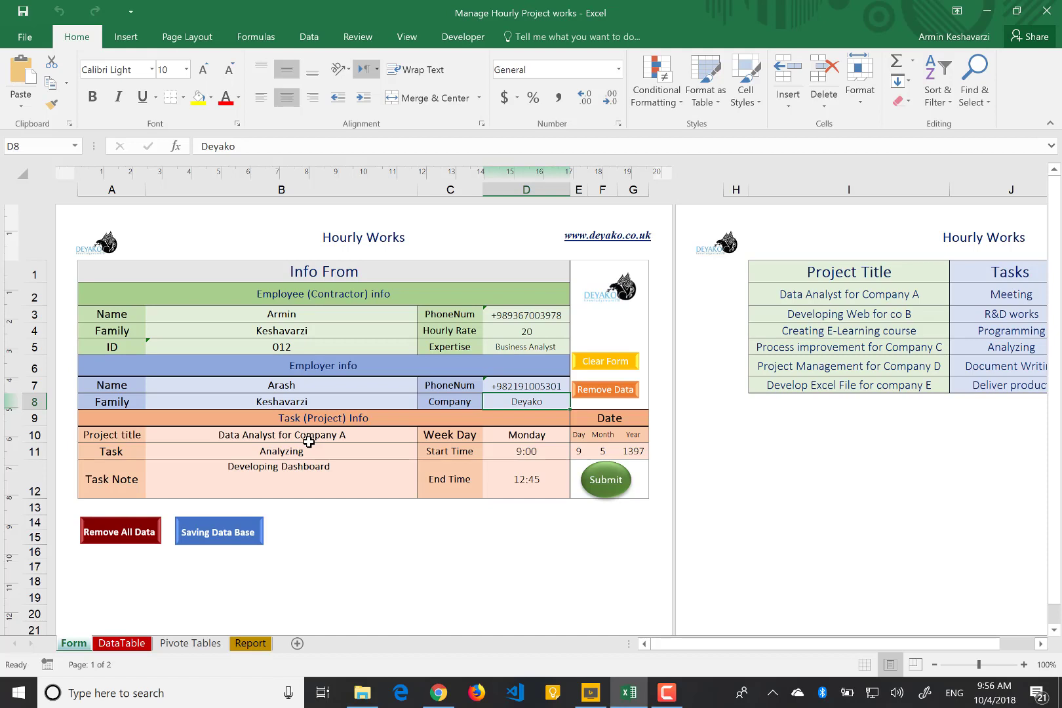
Step: Examine the choices for the form's project title and the Project Title source list with the empty cells beneath it
click(230, 438)
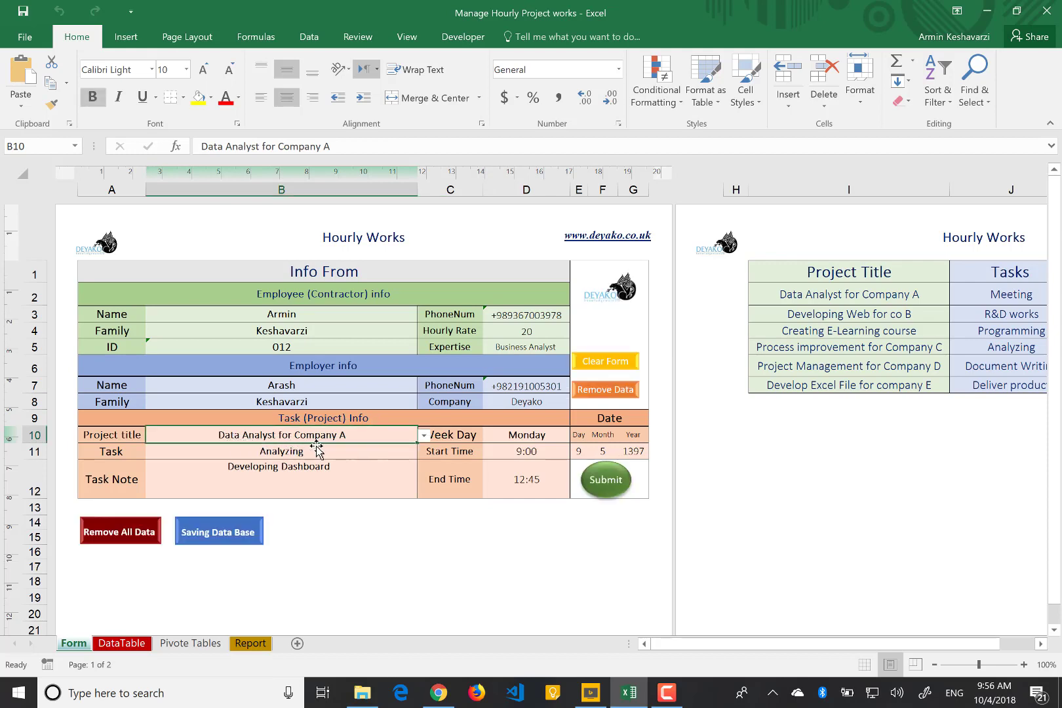
click(424, 436)
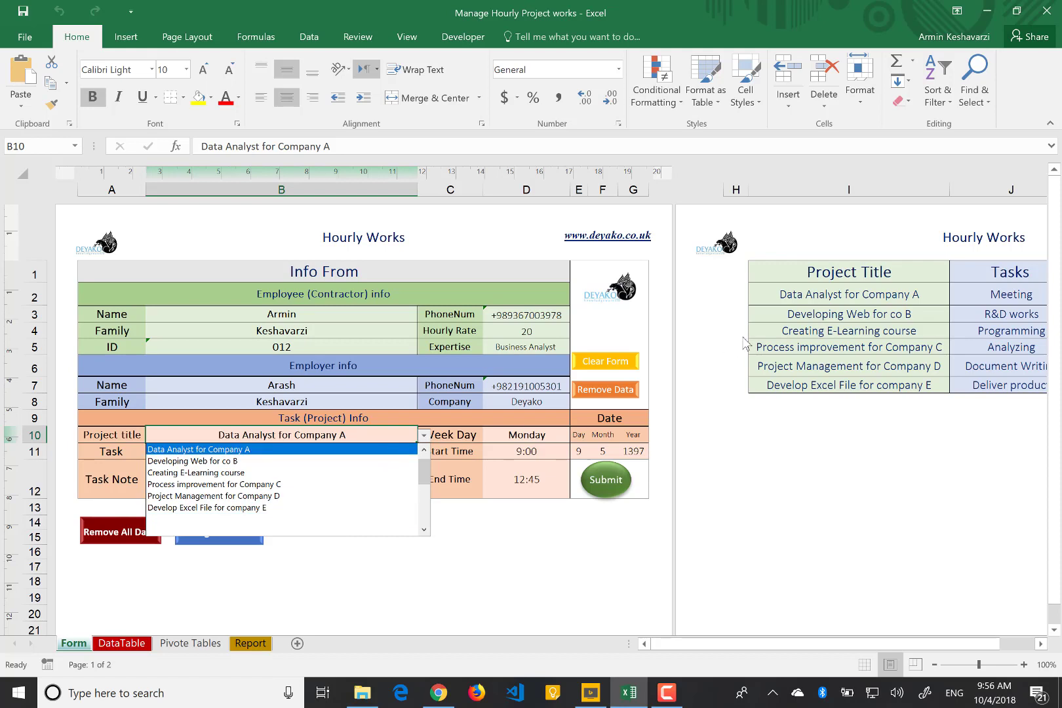
click(797, 342)
drag(862, 294, 854, 380)
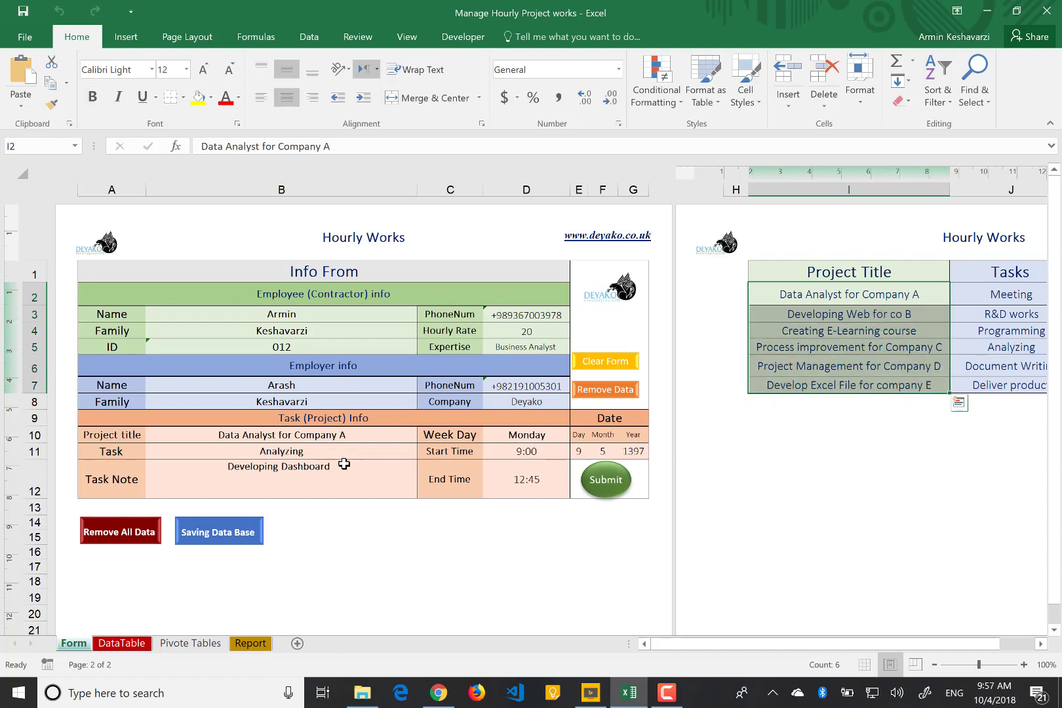
click(862, 404)
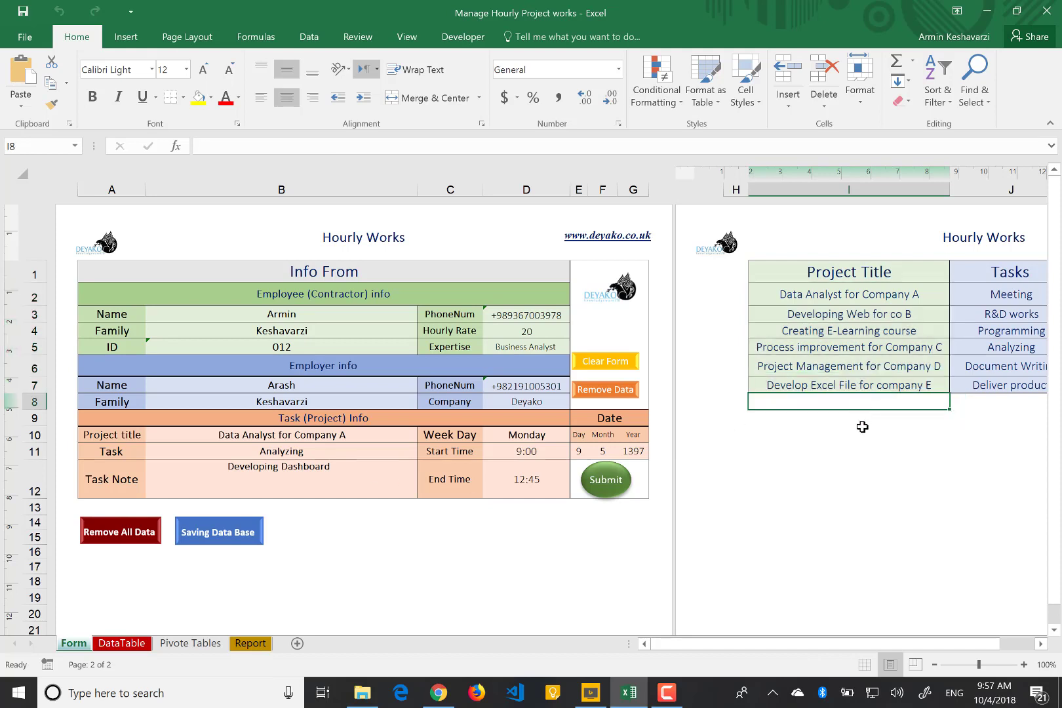
click(862, 434)
click(860, 451)
click(854, 496)
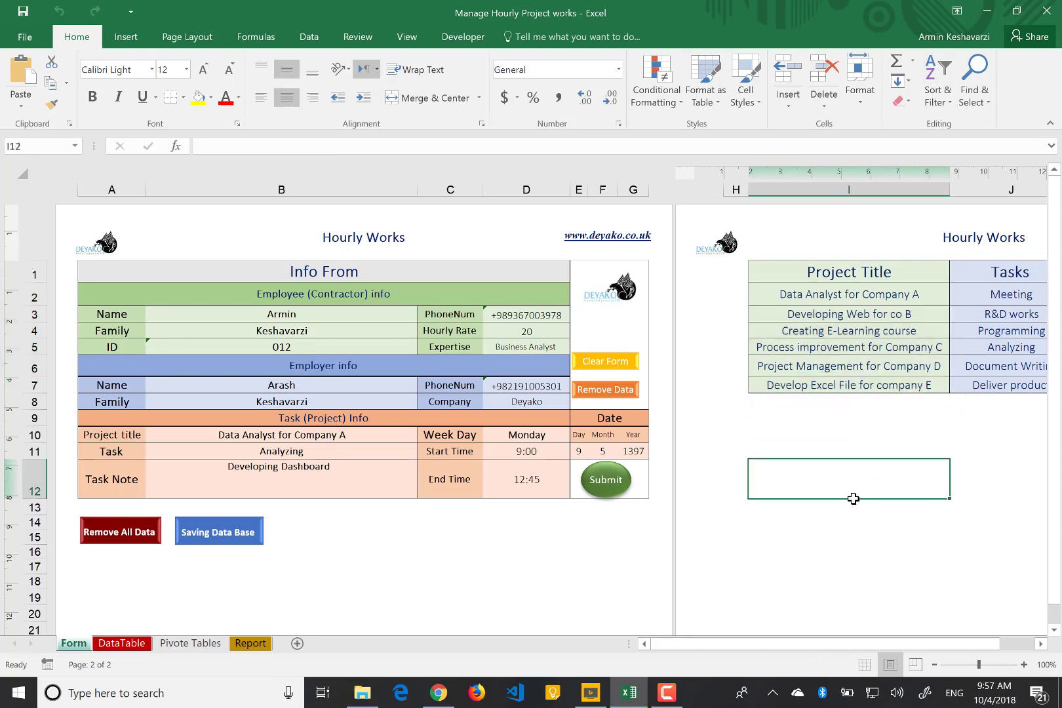
click(839, 553)
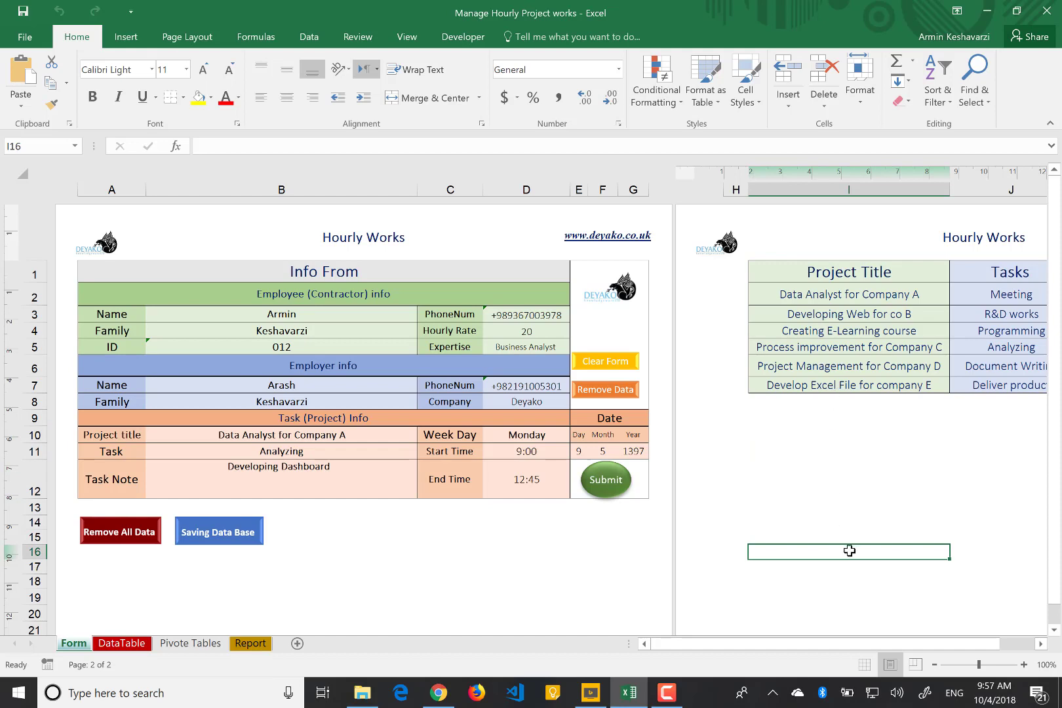
Step: Add "Developing a Python for Deyako Company" as a new entry in cell I8, at the end of the Project Title list
click(859, 413)
click(856, 401)
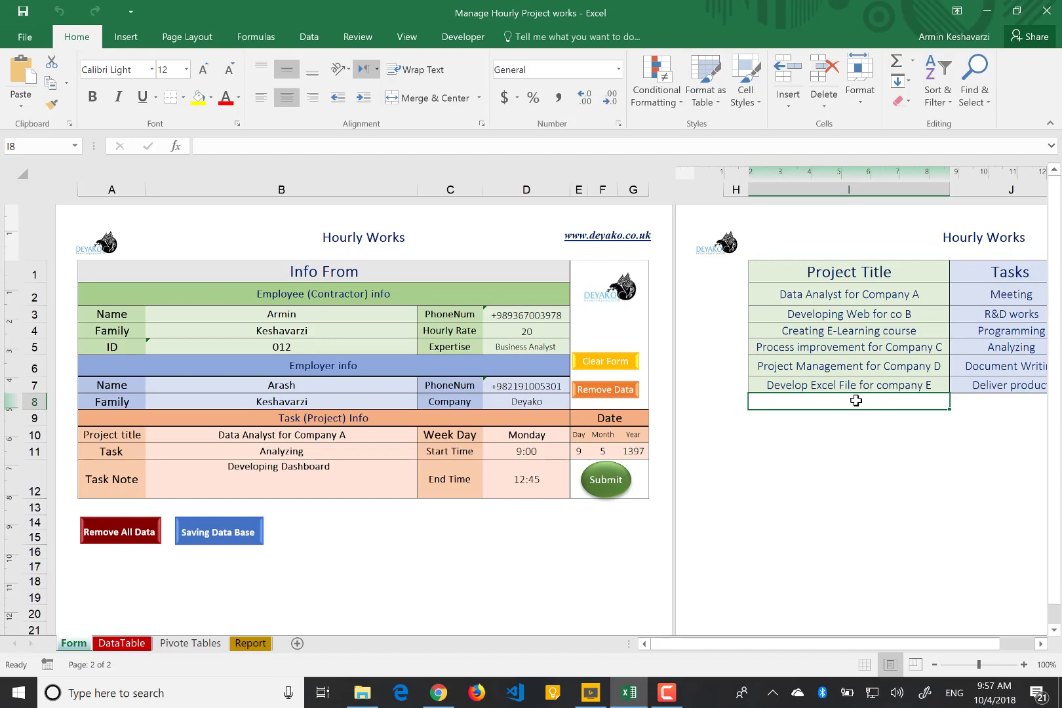
text(Develop)
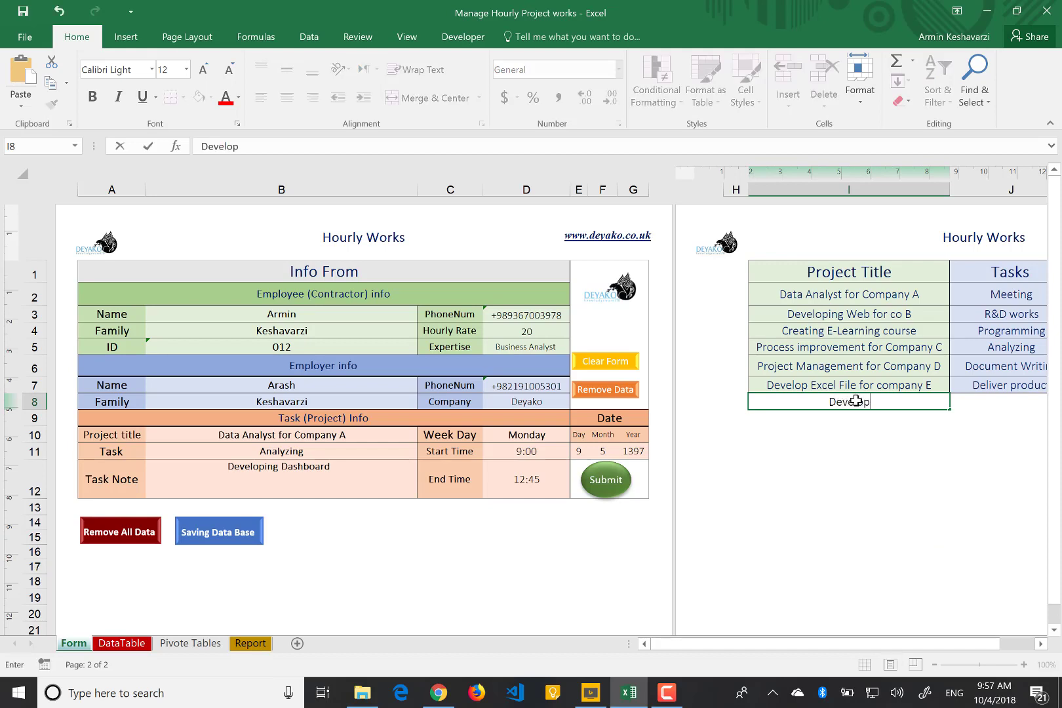
text(ing ab)
key(BackSpace)
text(Pyth)
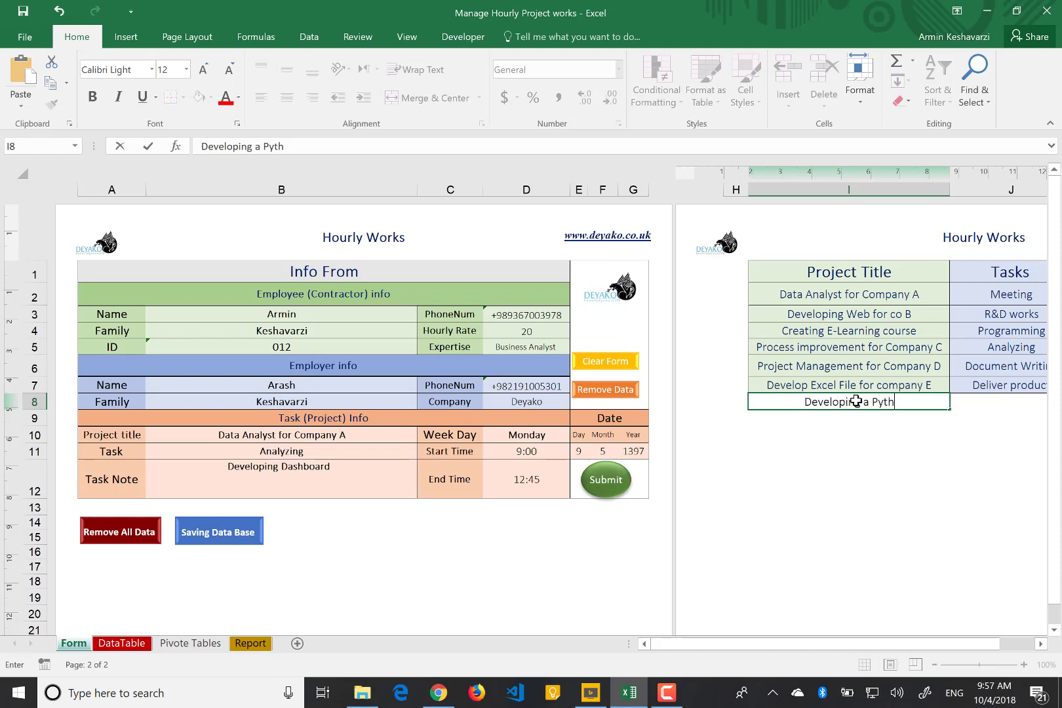
text(on for com)
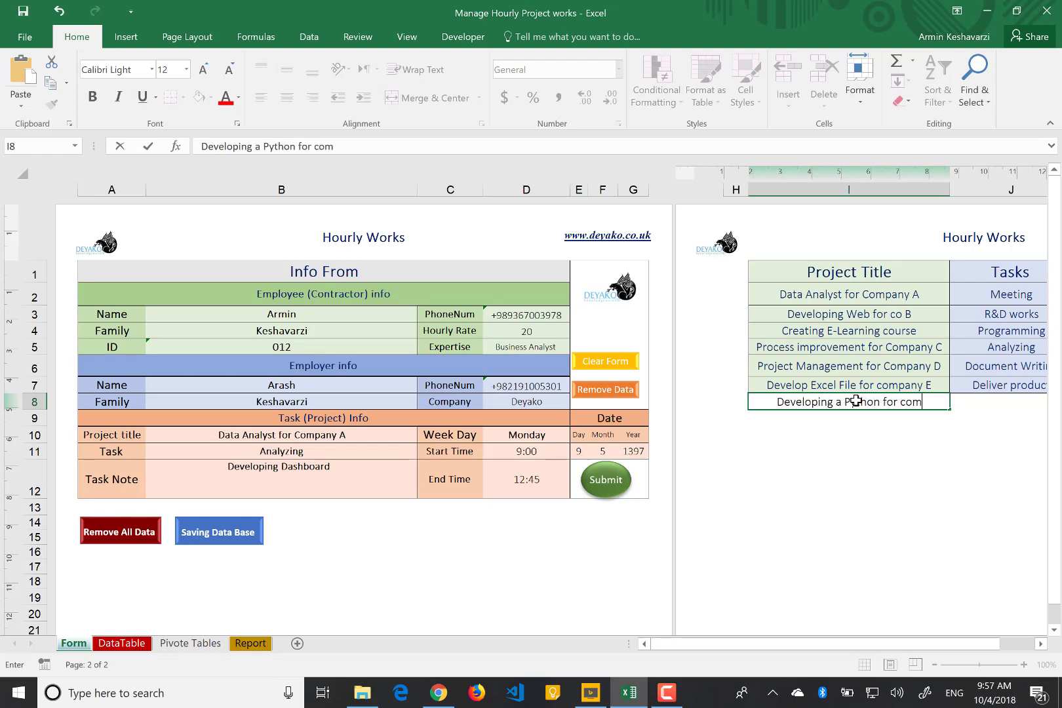
text(pany Deyak)
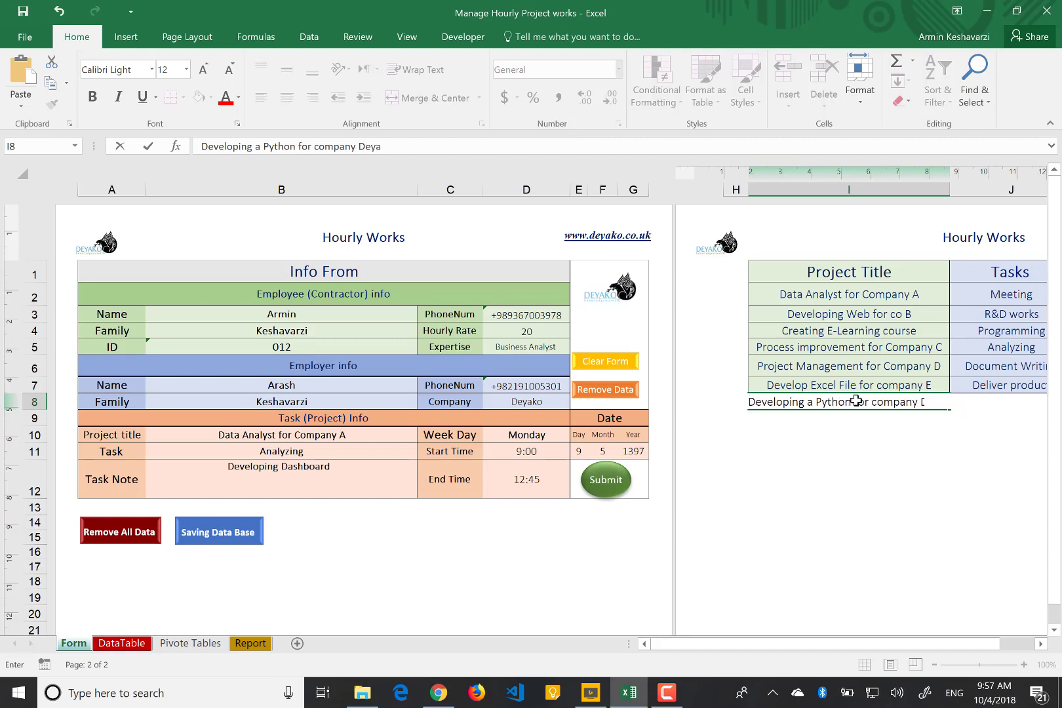
key(BackSpace)
key(BackSpace)
key(BackSpace)
key(BackSpace)
key(BackSpace)
key(BackSpace)
key(BackSpace)
key(BackSpace)
key(BackSpace)
key(BackSpace)
key(BackSpace)
key(BackSpace)
key(BackSpace)
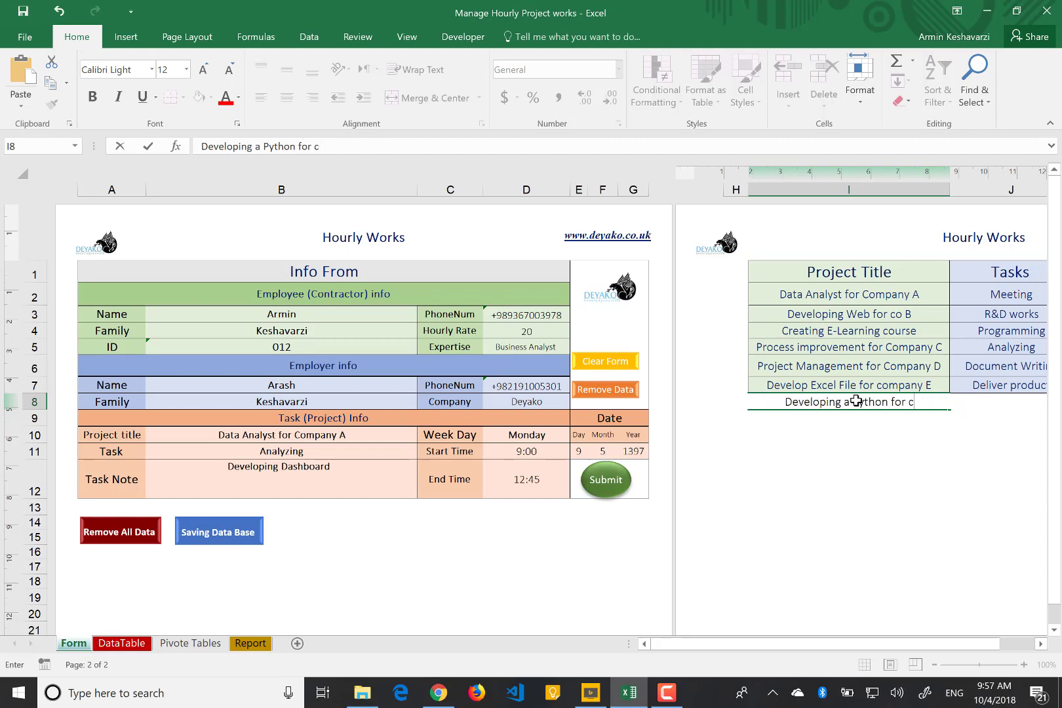
text(Deyako)
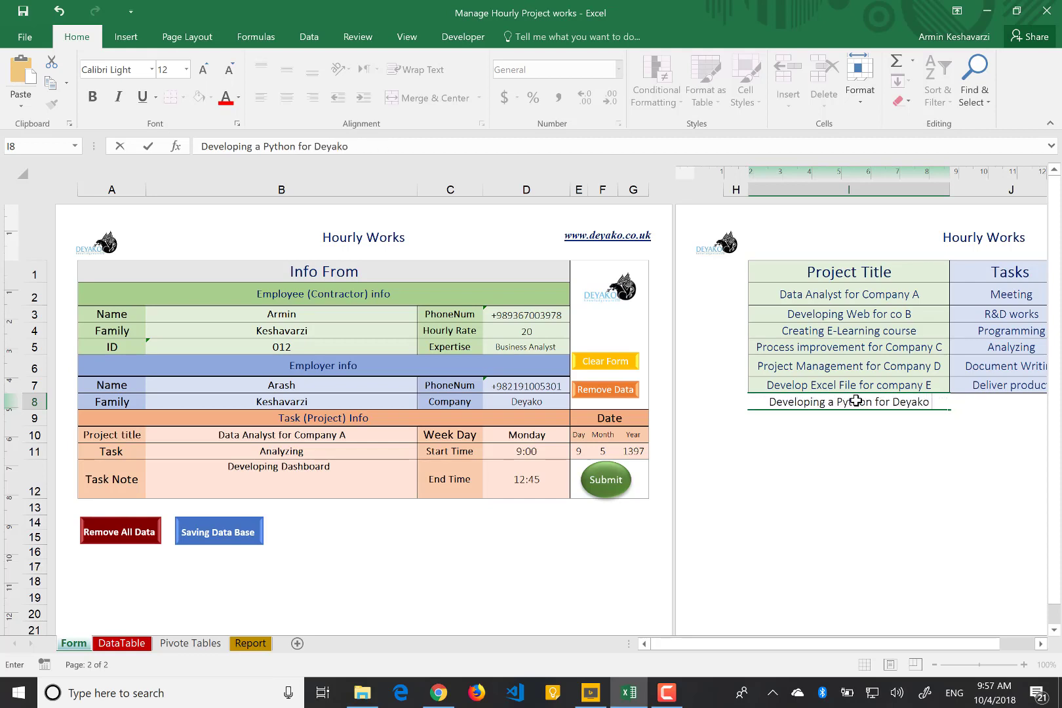
text( Company)
key(Return)
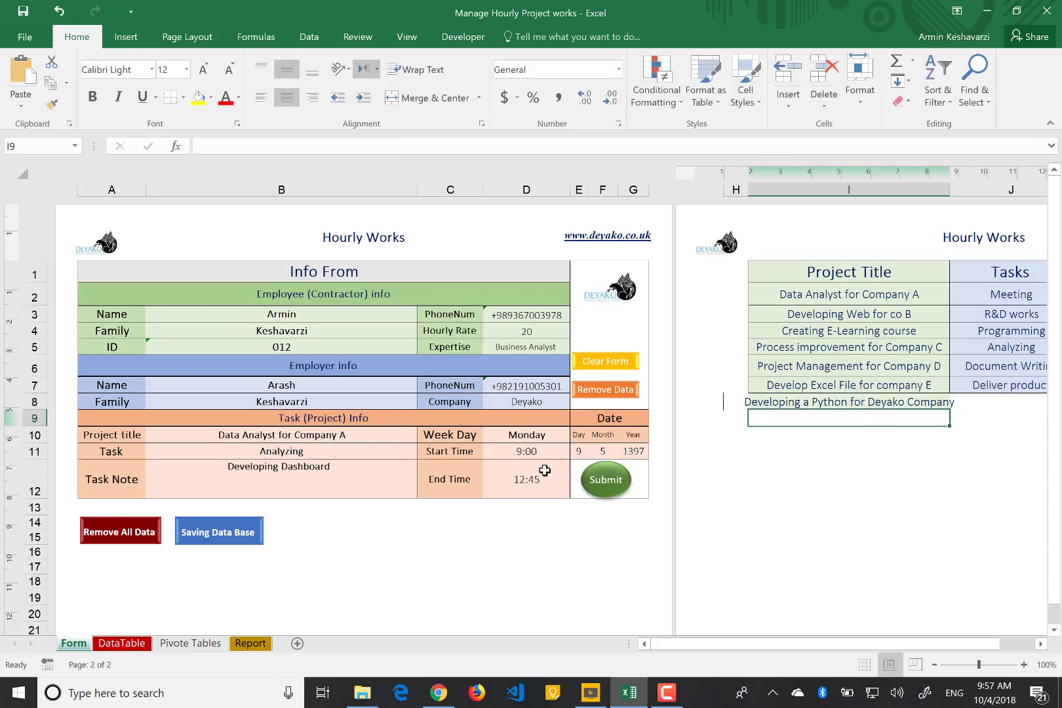
Step: Examine the form's Task field and go through the entries of the Tasks source list in column J
click(233, 454)
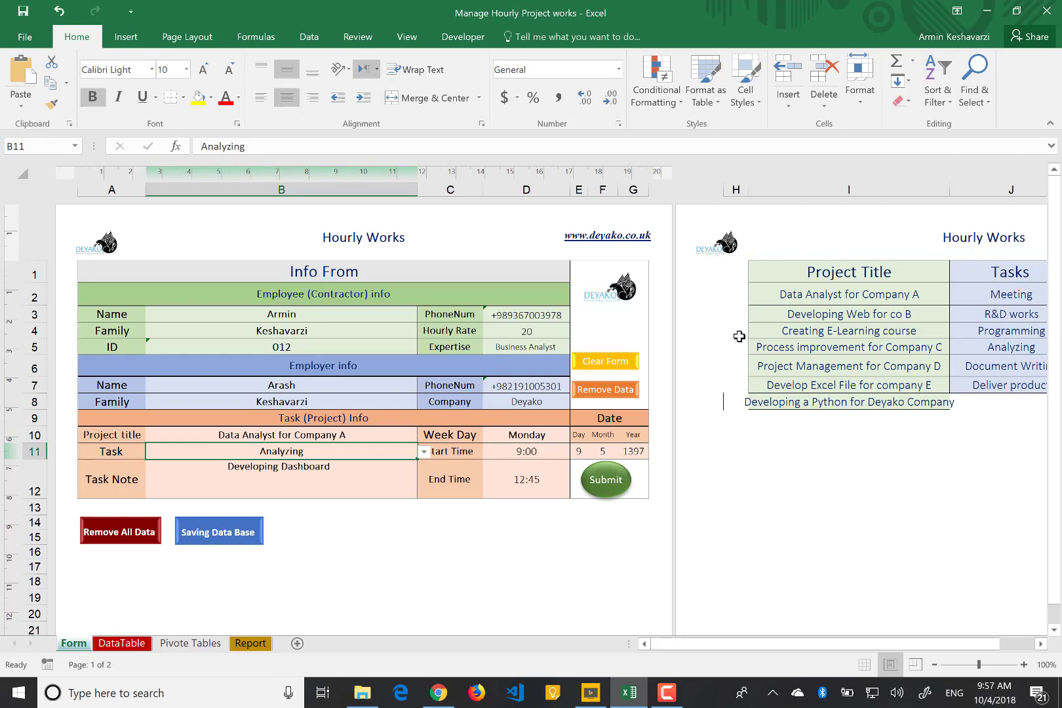
click(1017, 298)
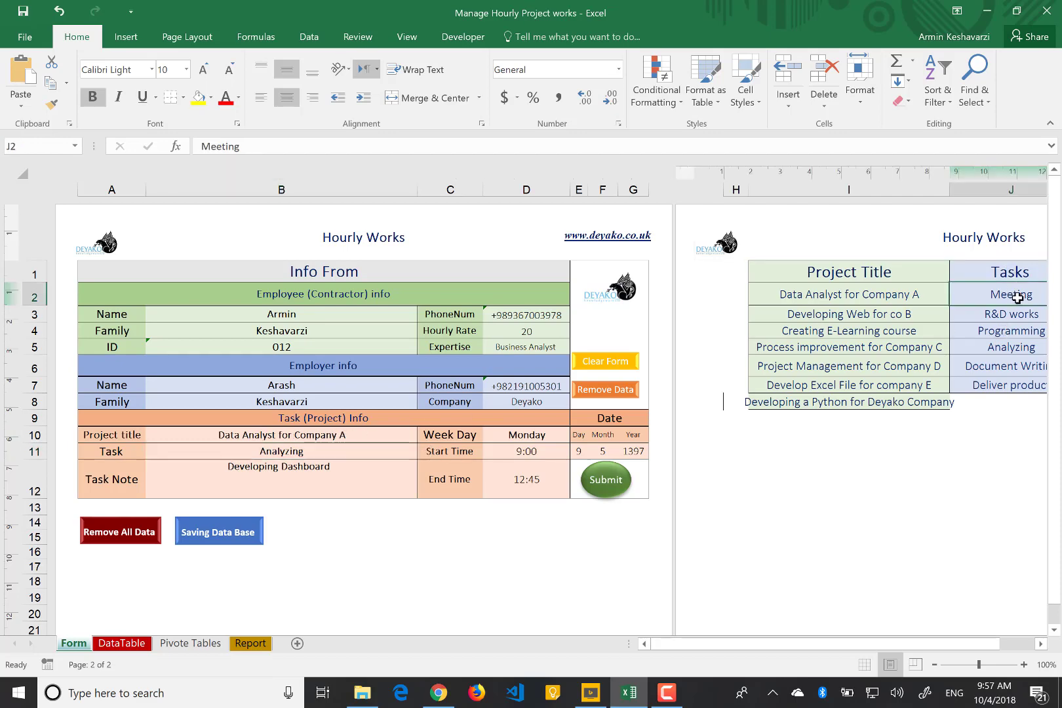
key(Down)
key(Down)
key(Down)
key(Down)
key(Down)
key(Down)
key(Down)
key(Down)
key(Down)
key(Down)
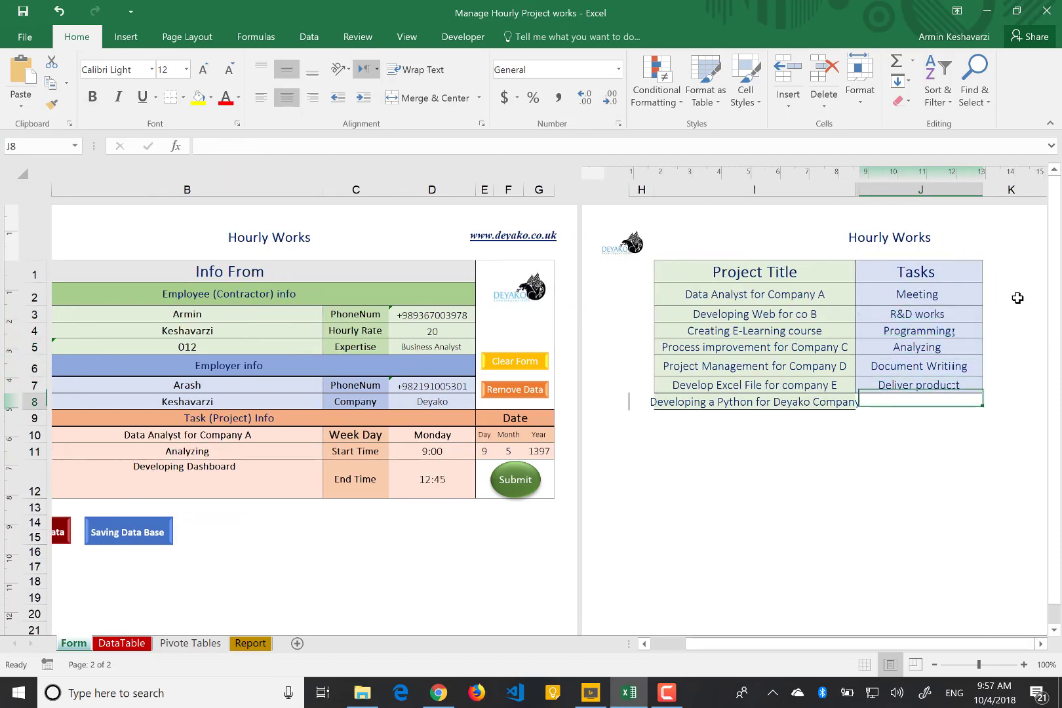
key(Up)
key(Up)
key(Up)
key(Up)
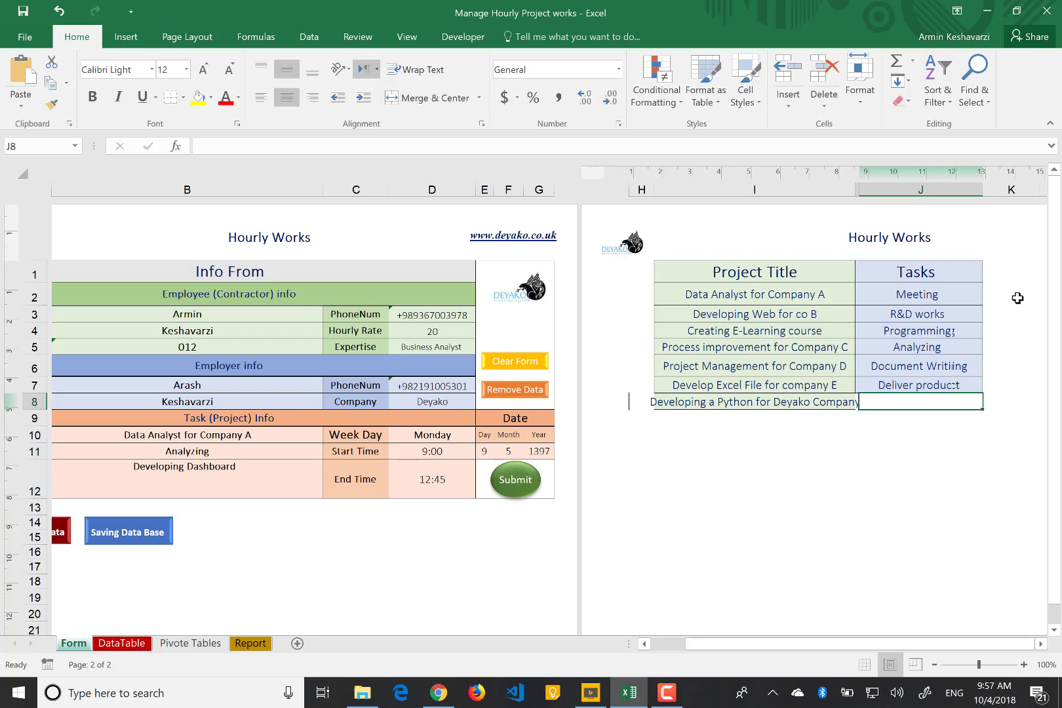
Step: Set the form's Task in cell B11 to Meeting from its list of choices
click(288, 451)
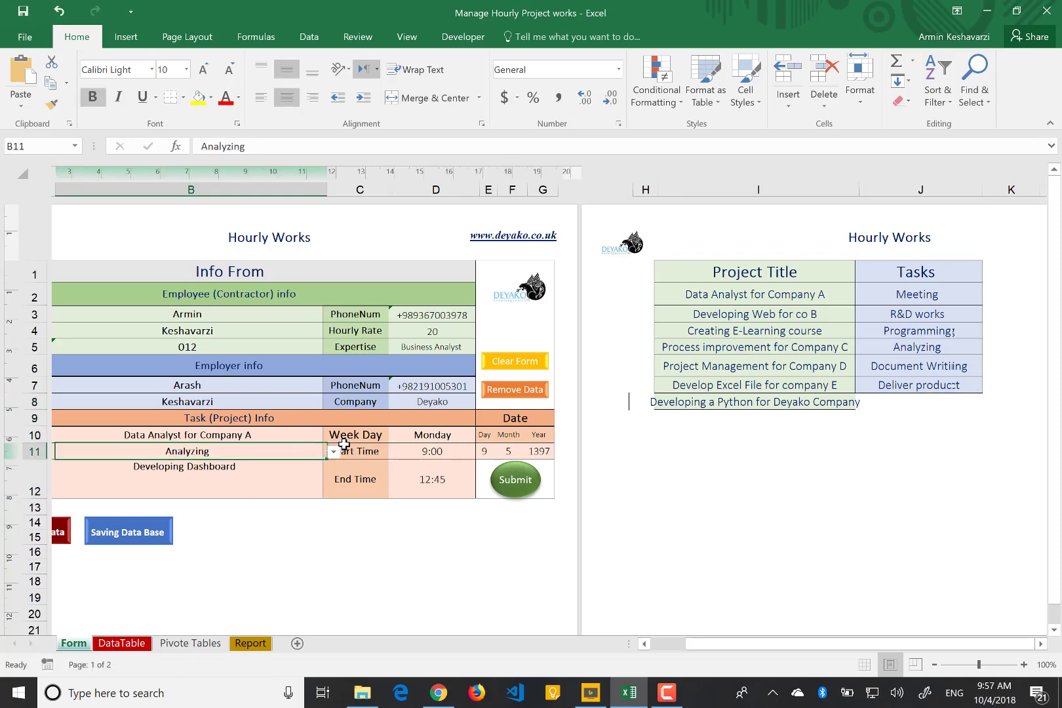
click(334, 453)
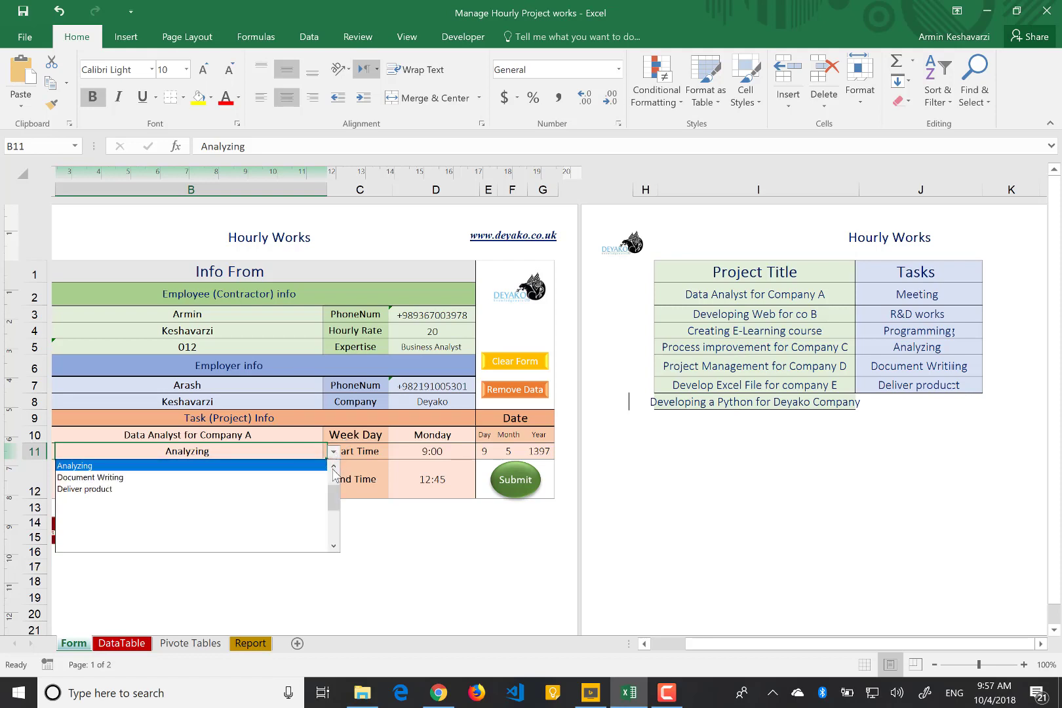
click(334, 468)
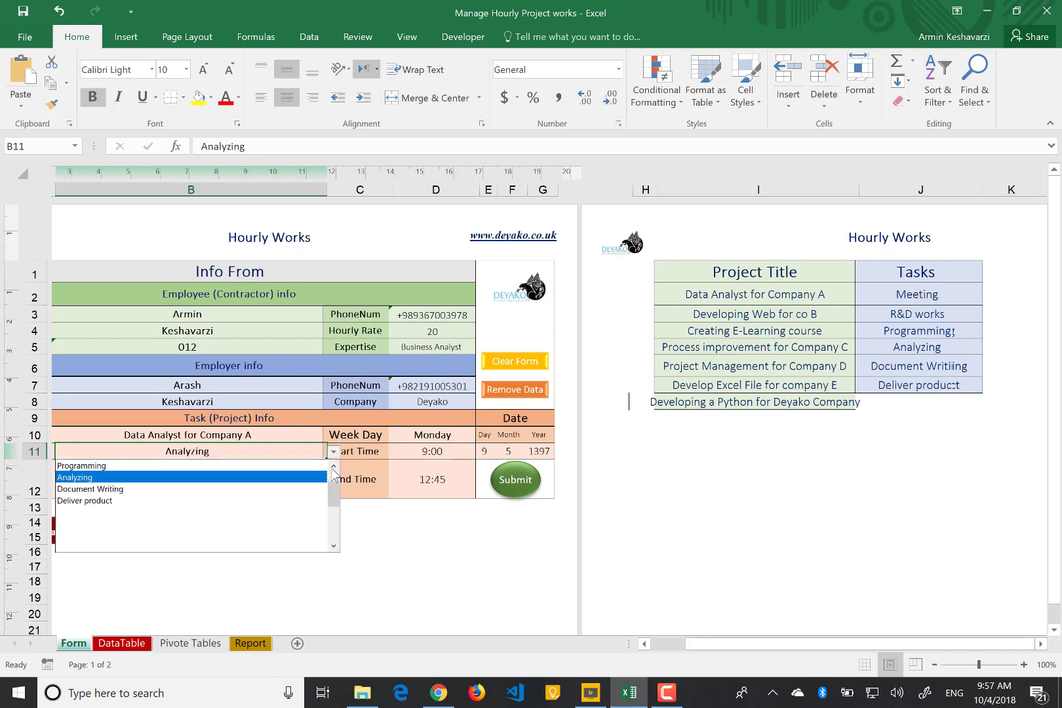
click(211, 477)
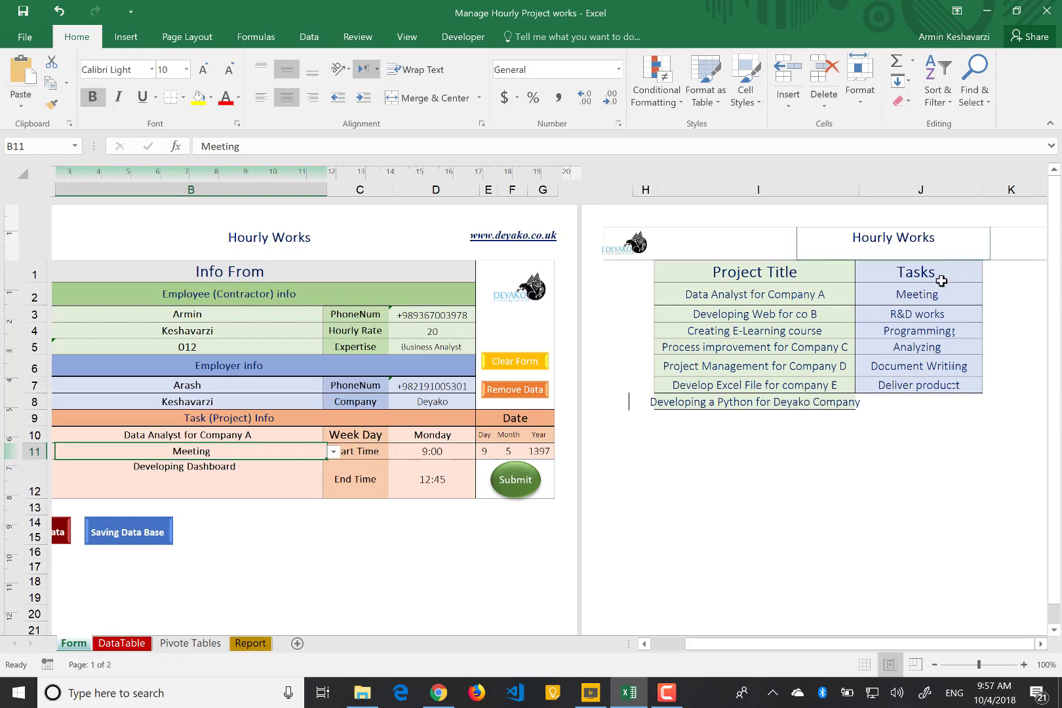
Step: Add "Planning" as a new entry in cell J8, at the end of the Tasks list
click(926, 402)
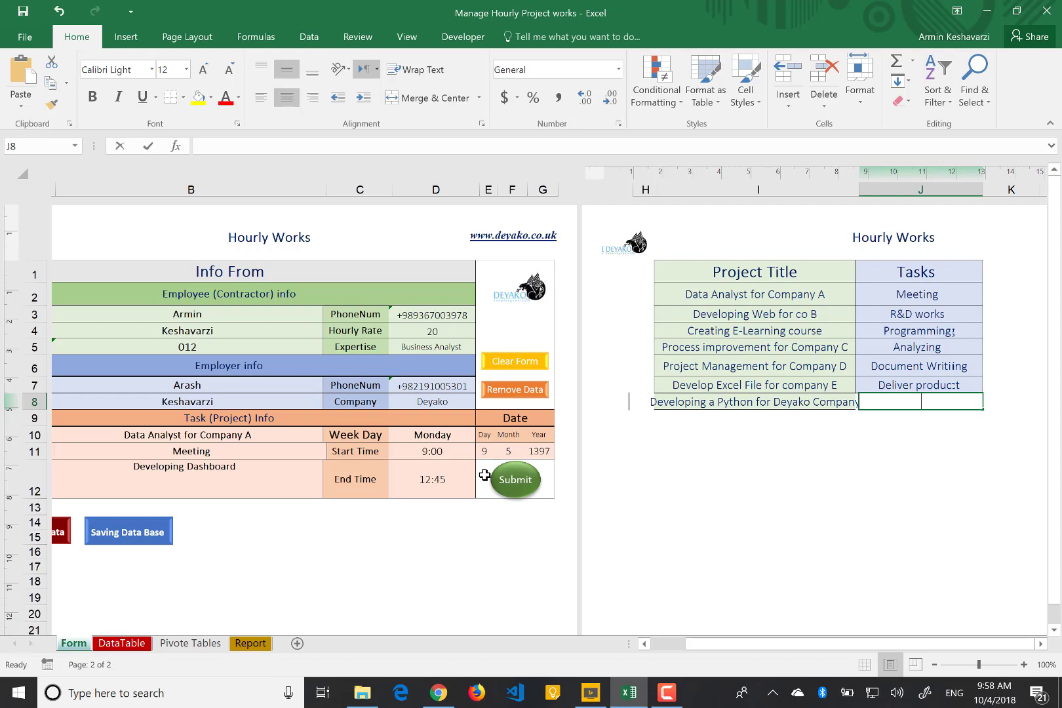
text(Planning)
key(Return)
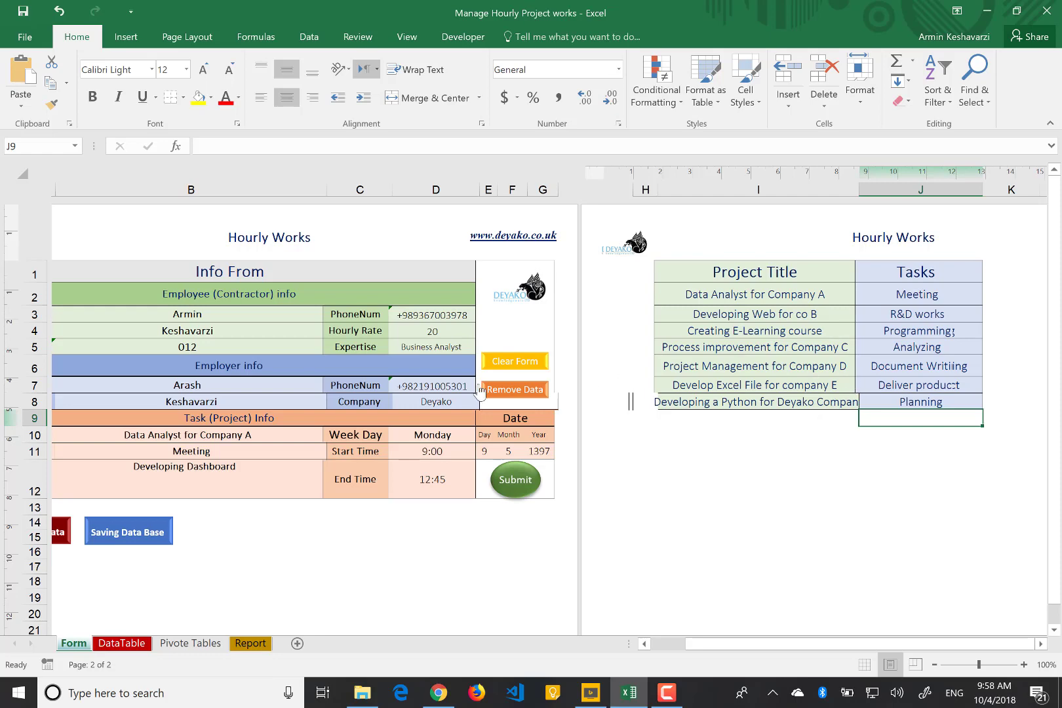
Step: Replace the Task Note in cell B12 with "We talk a bout how project should be done, this was a oriantation meeting"
scroll(266, 390, left, 3)
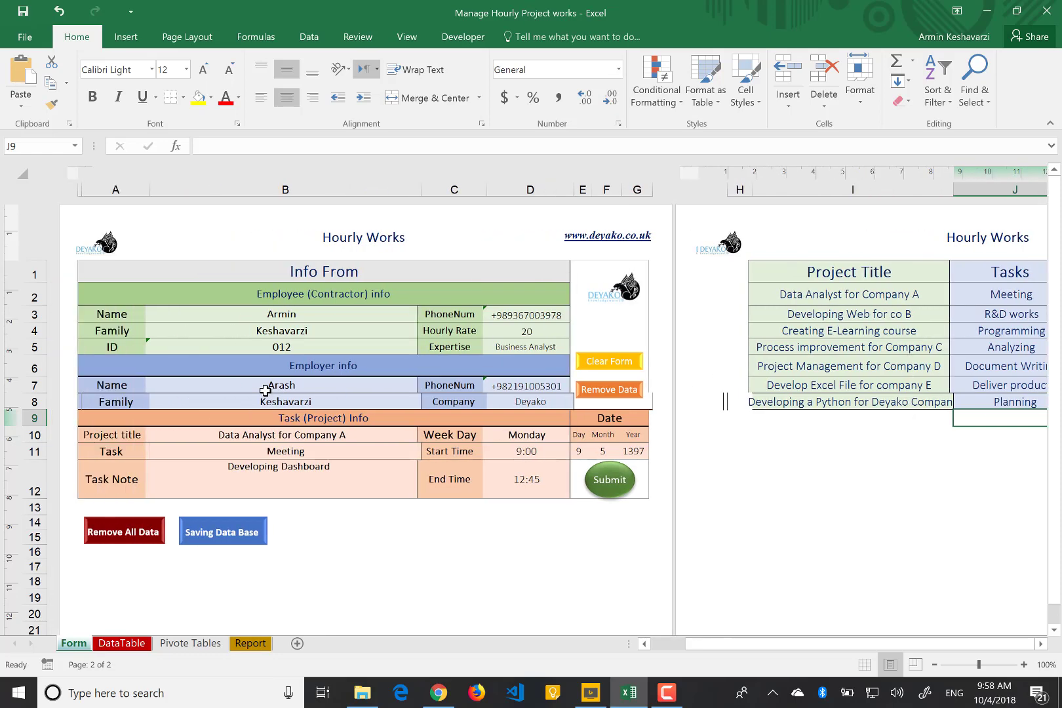
click(235, 488)
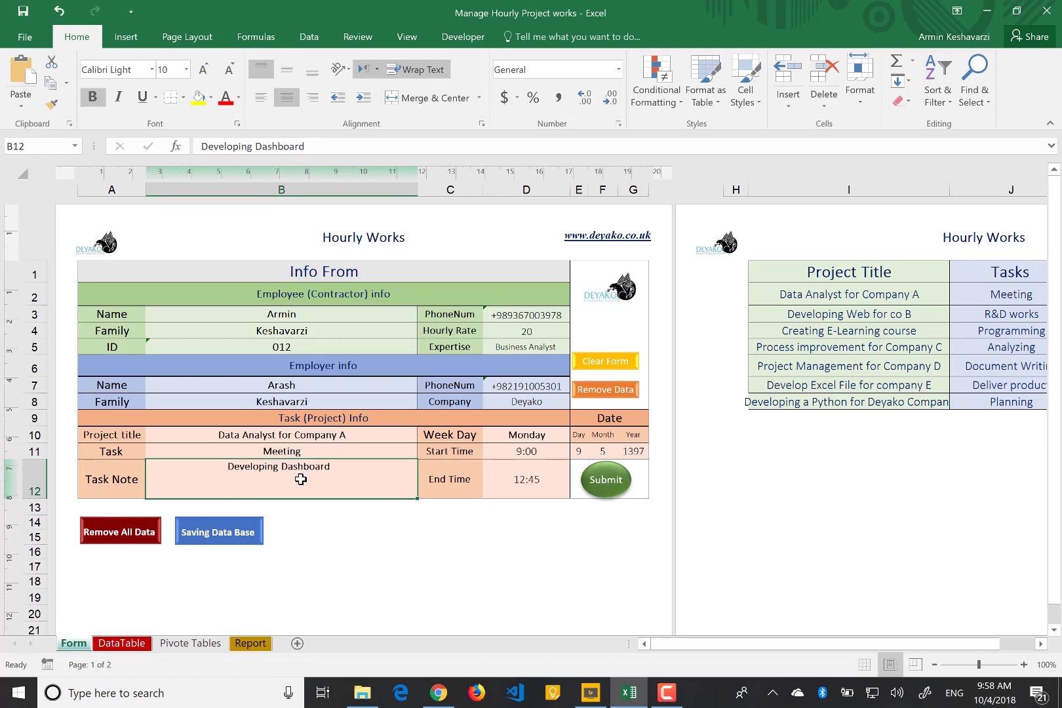
text(We talk)
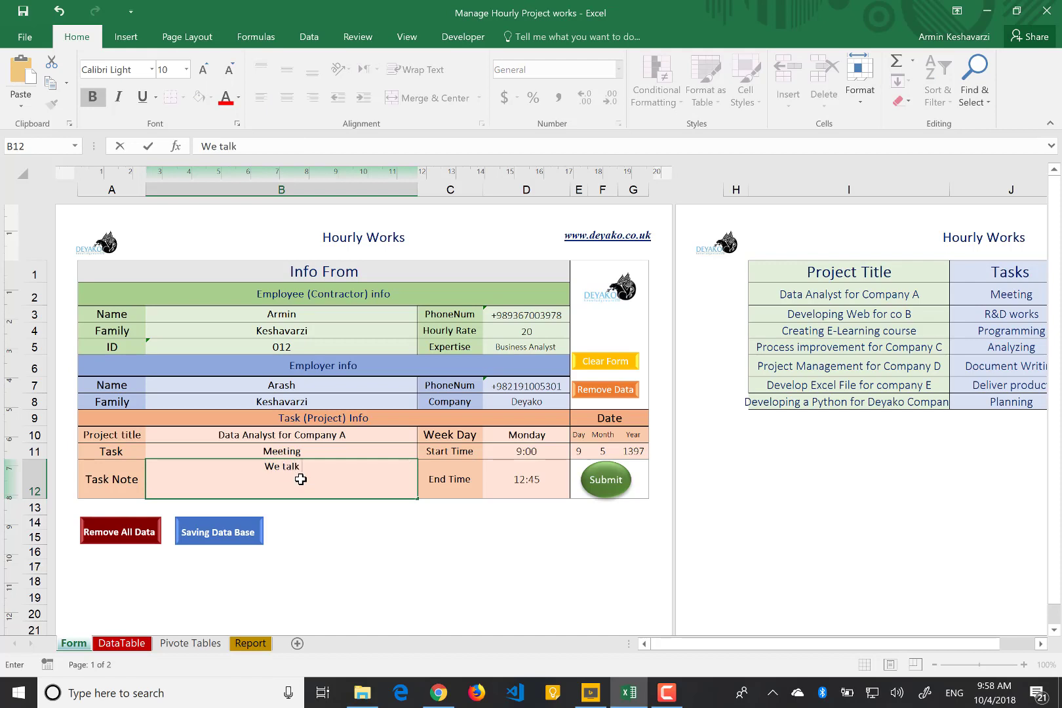
text( a bout how p)
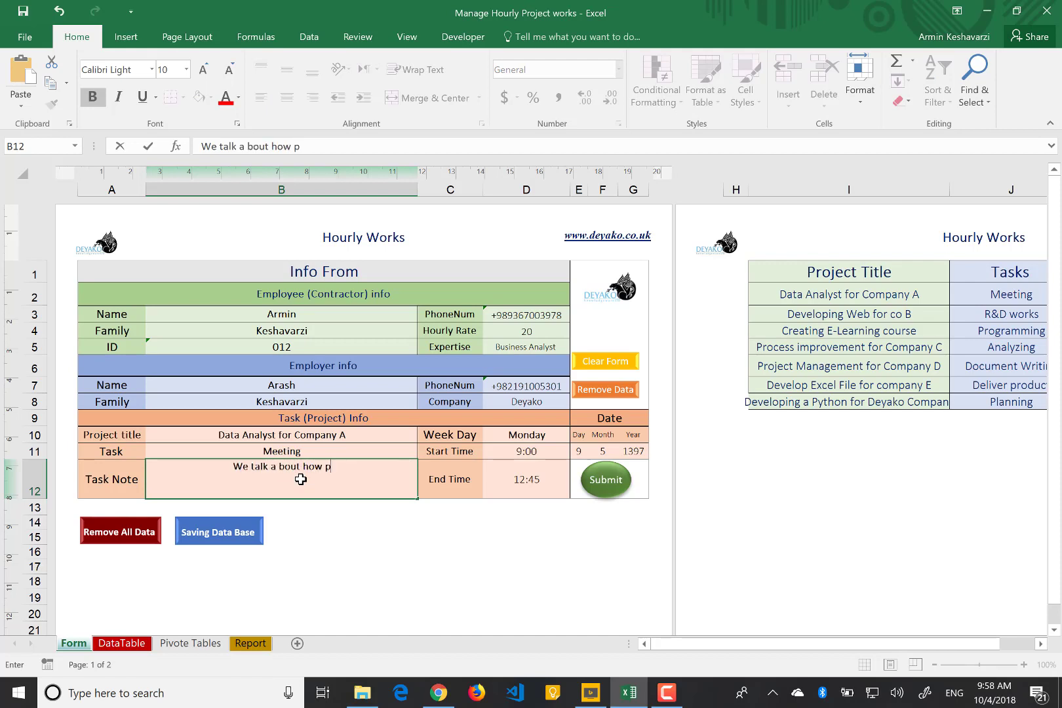
text(roject shoul)
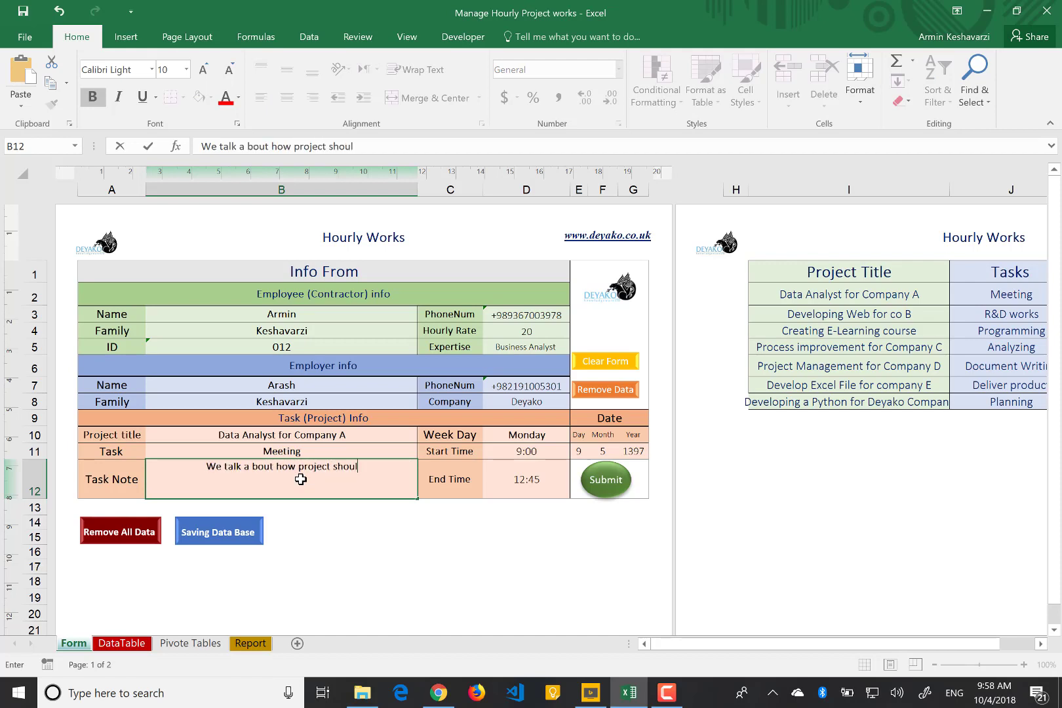
text(d be done, th)
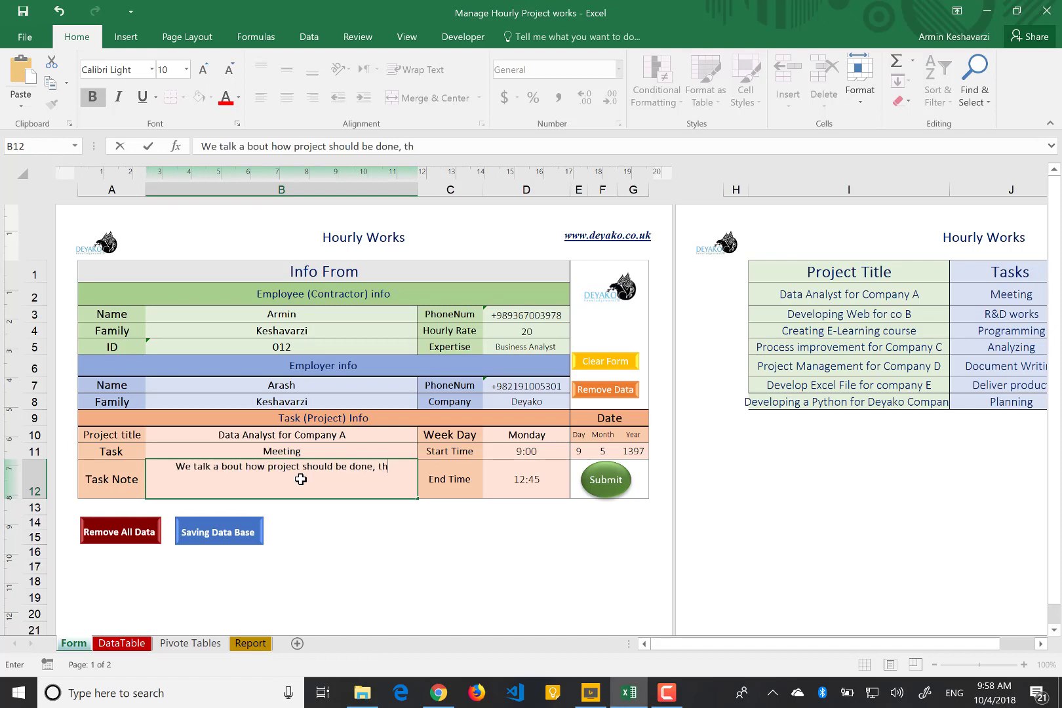
text(is was a )
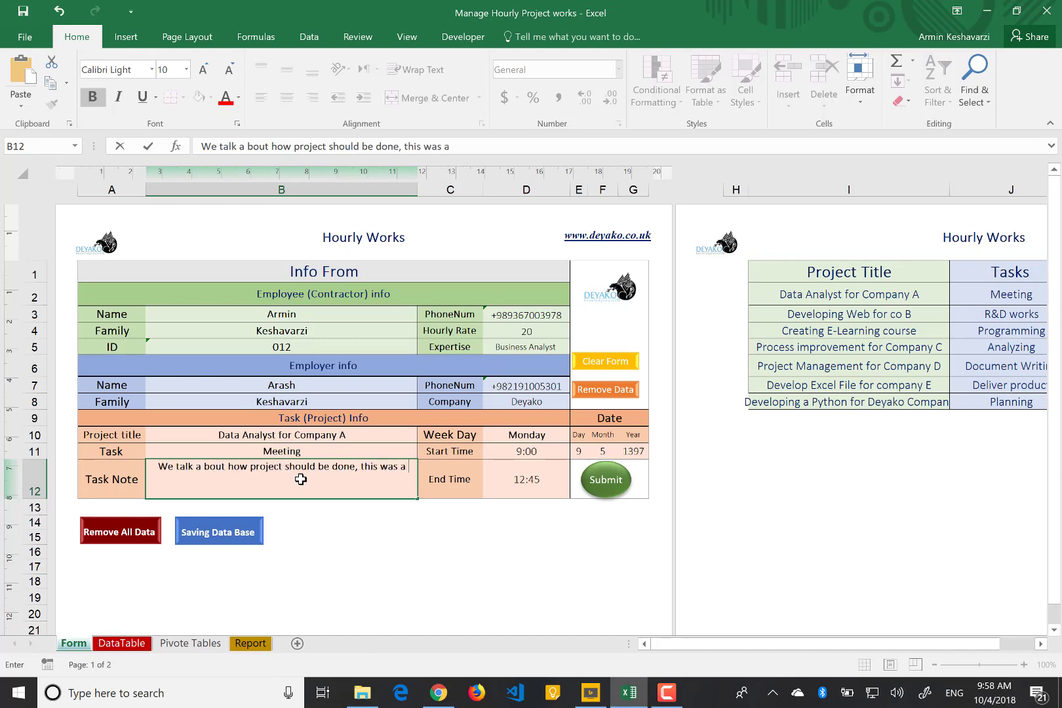
text(ori)
key(BackSpace)
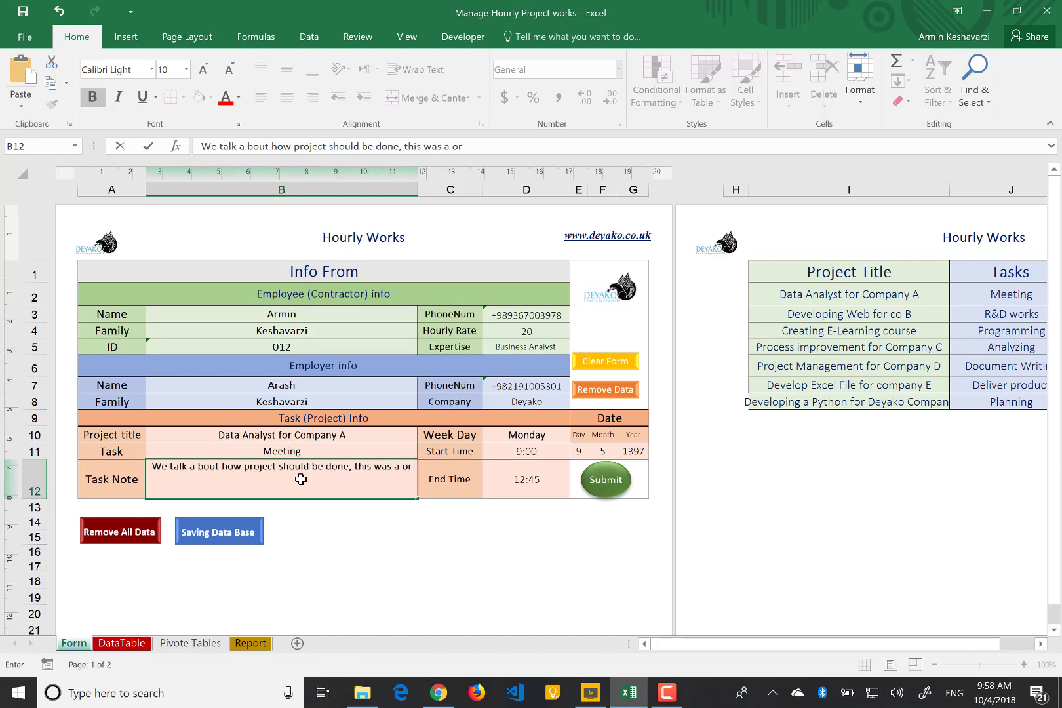
text(iantat)
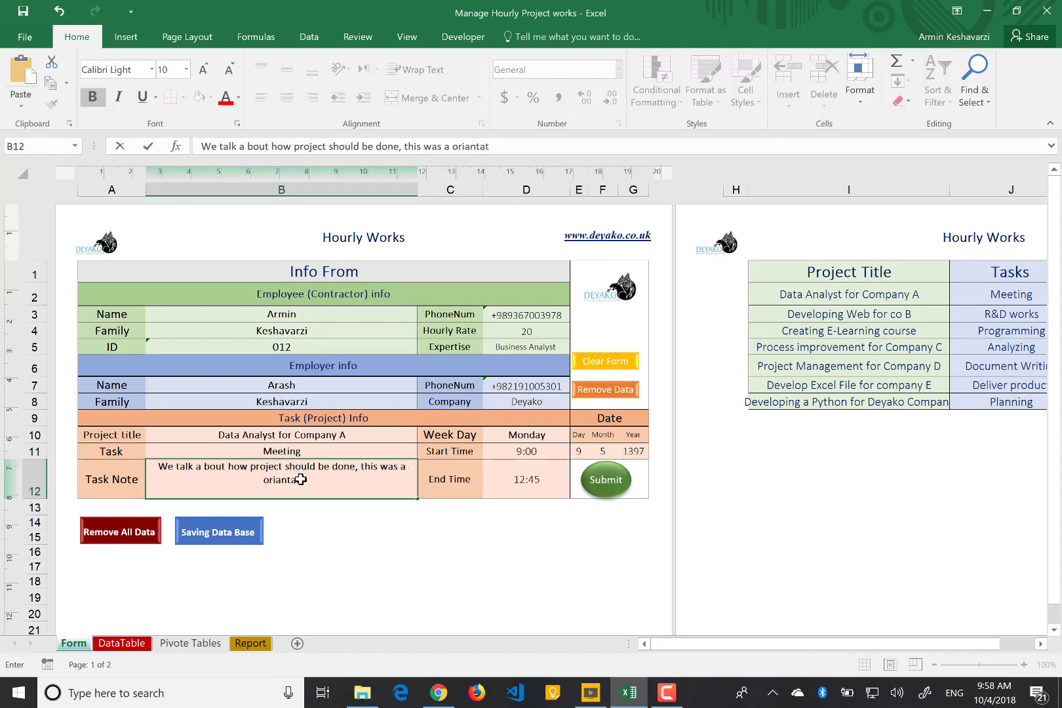
text(ion meeting)
key(ctrl+Return)
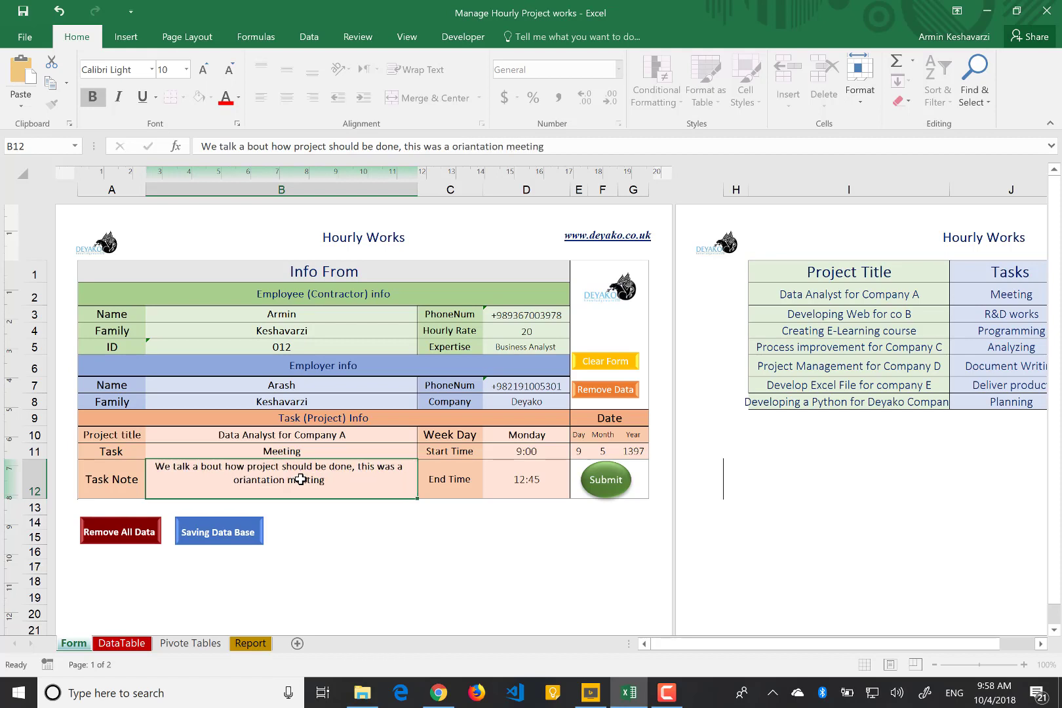
Step: Review the form's start and end times and set its date to day 4, month 10, year 2018 in cells E11 to G11
click(537, 453)
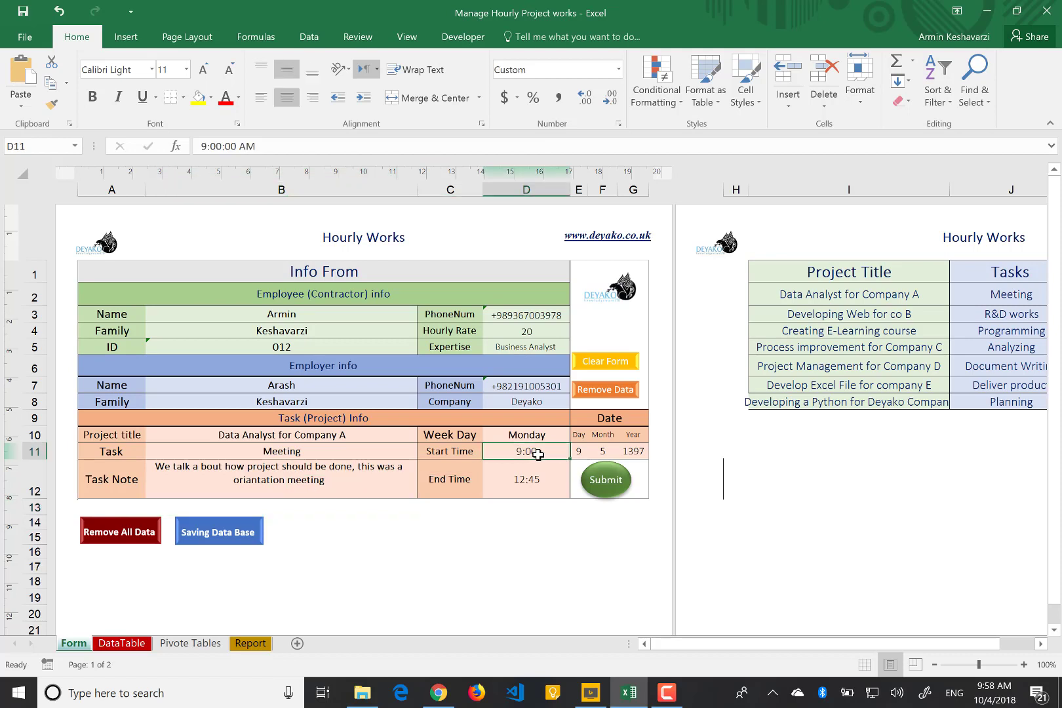
click(512, 483)
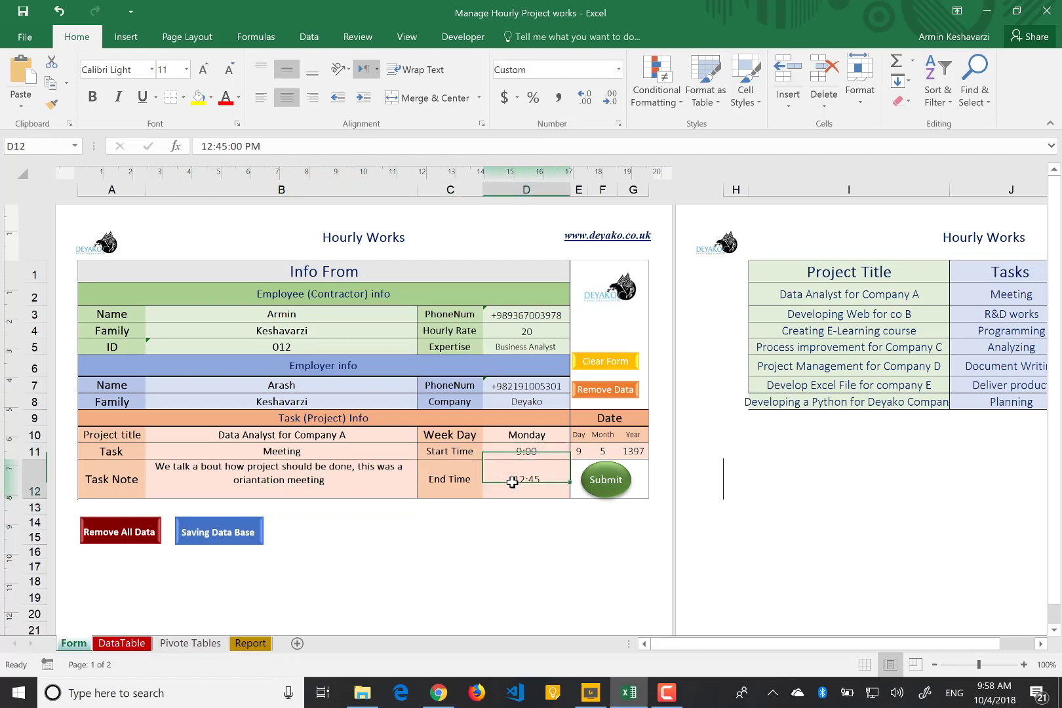
click(576, 452)
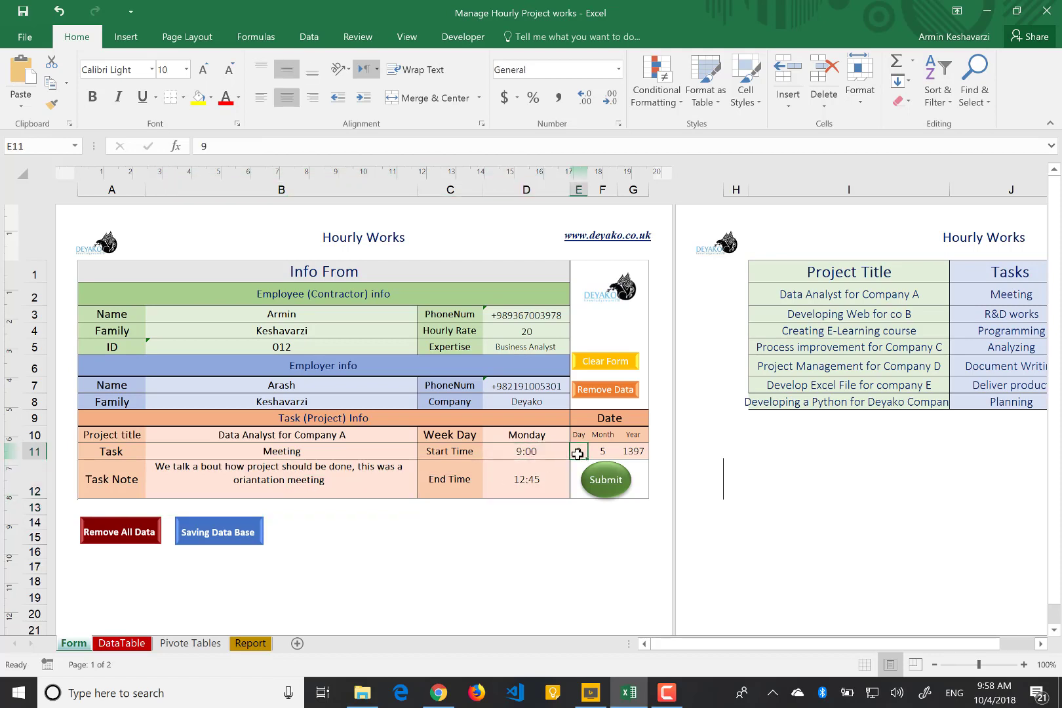
click(597, 451)
click(636, 451)
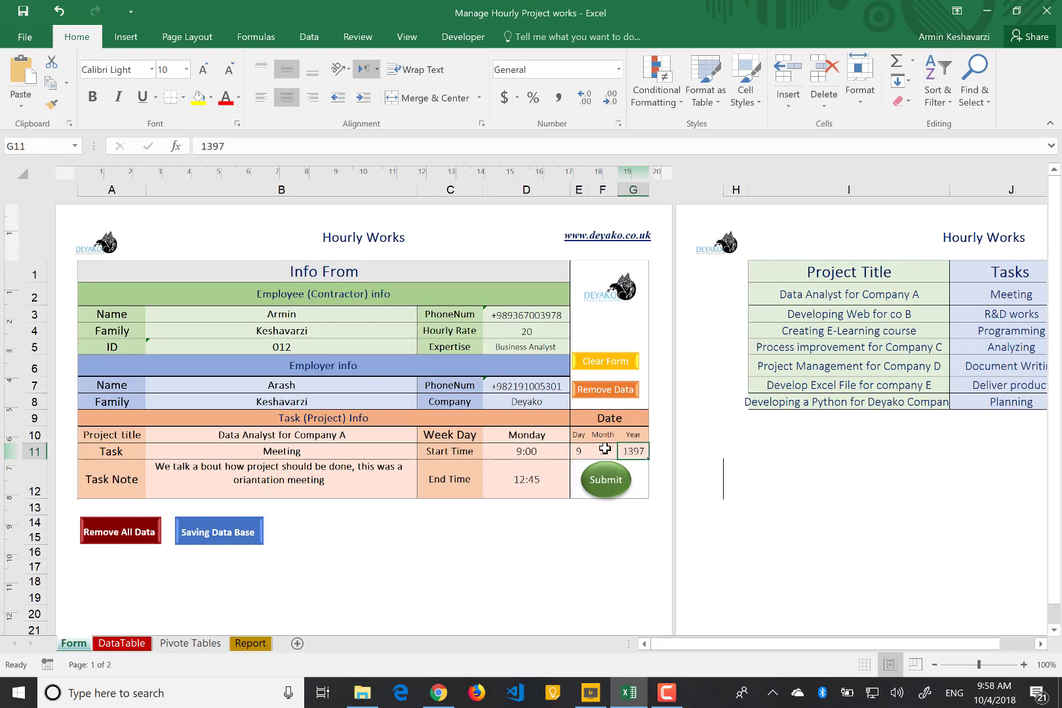
text(2018)
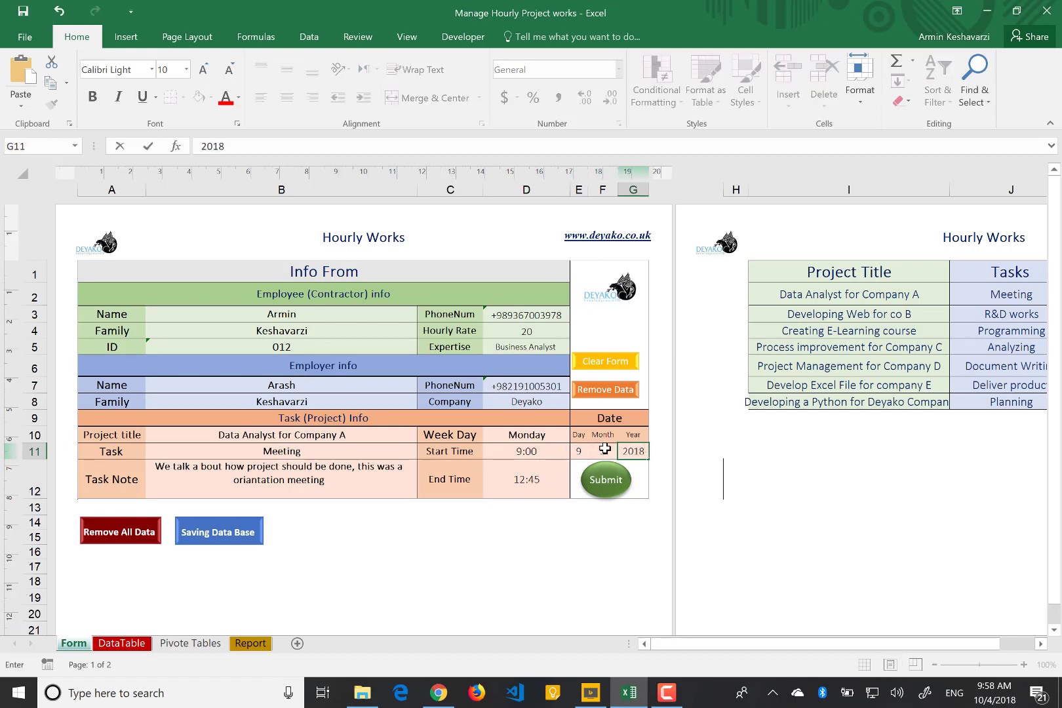
key(Left)
key(Left)
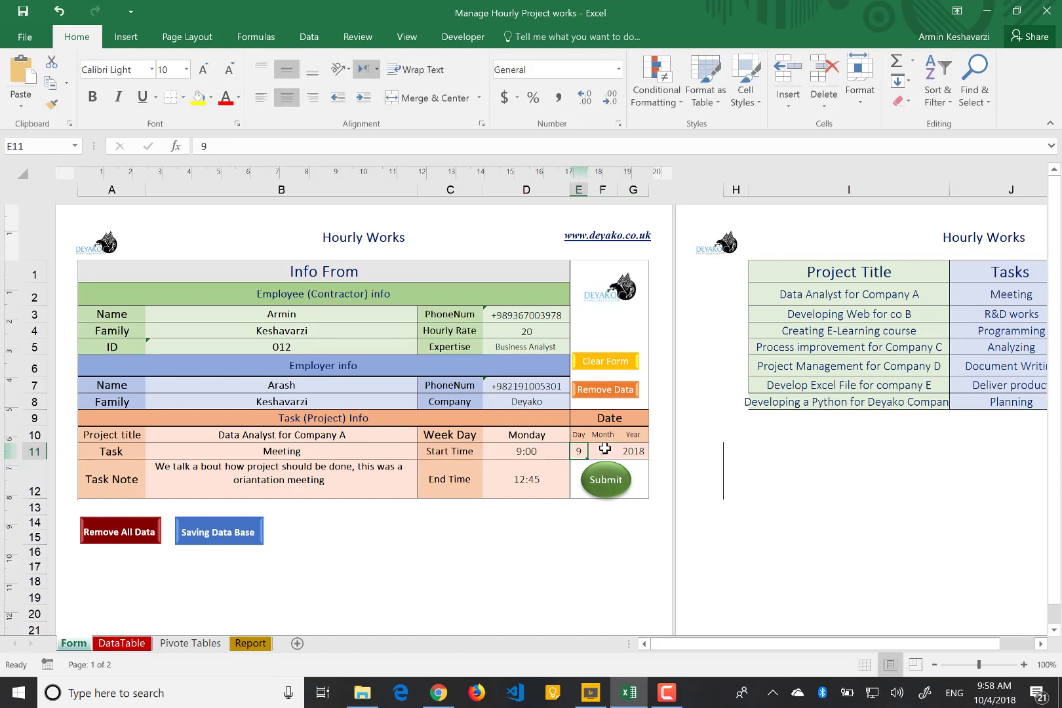
text(10)
key(Right)
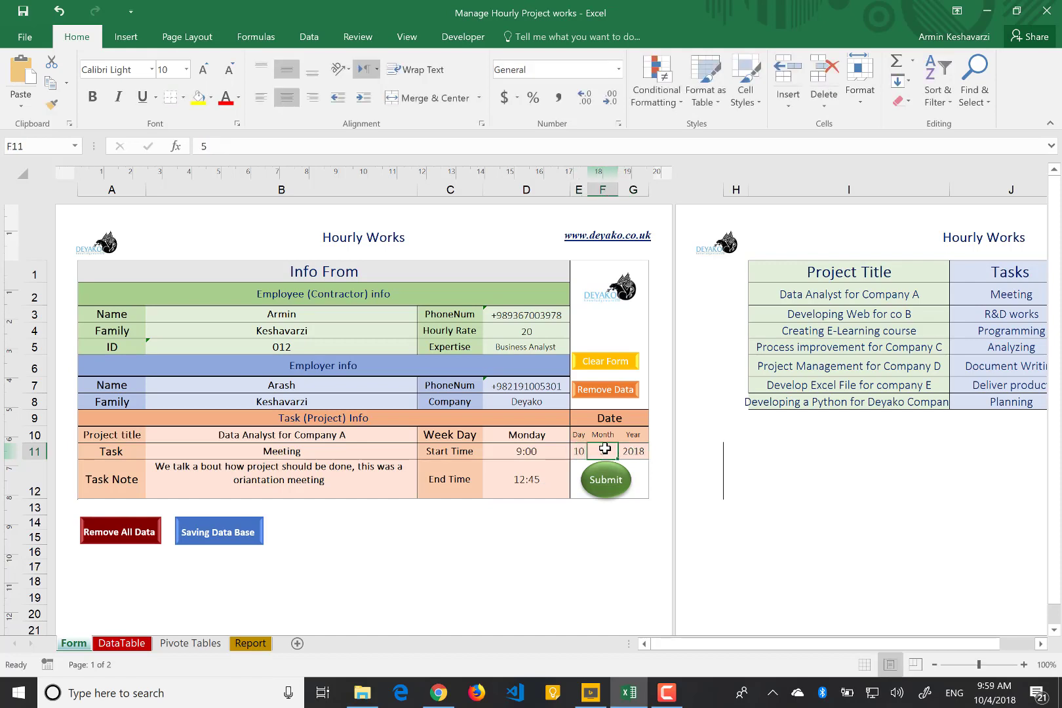
key(Left)
text(4)
key(Right)
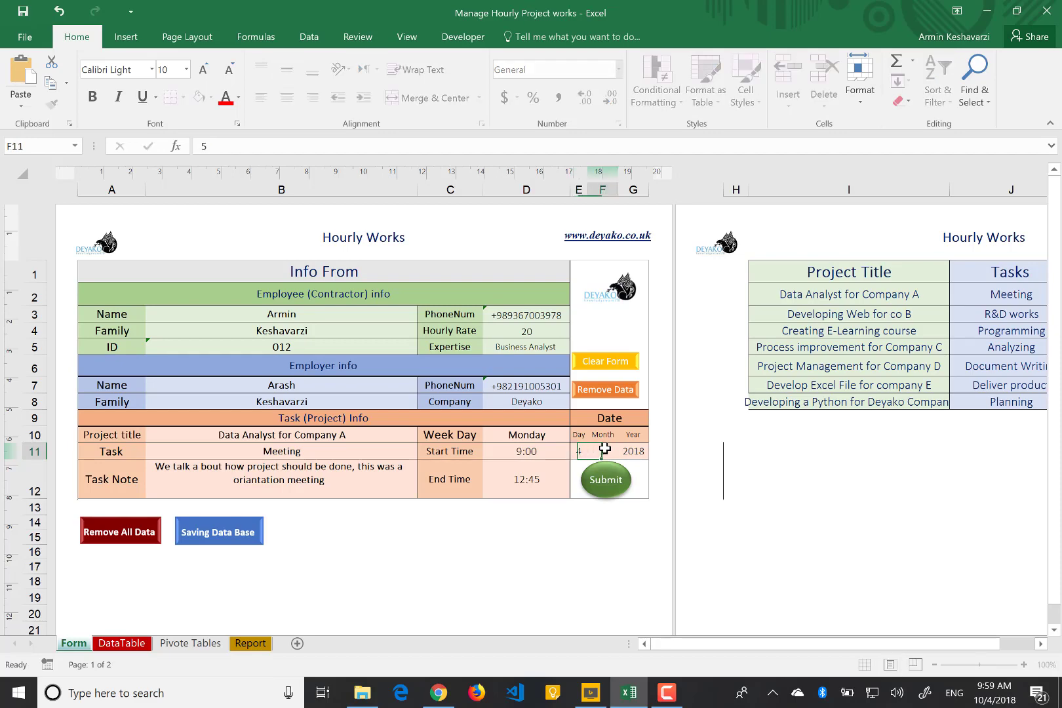
text(10)
key(Left)
key(Left)
key(Left)
key(Right)
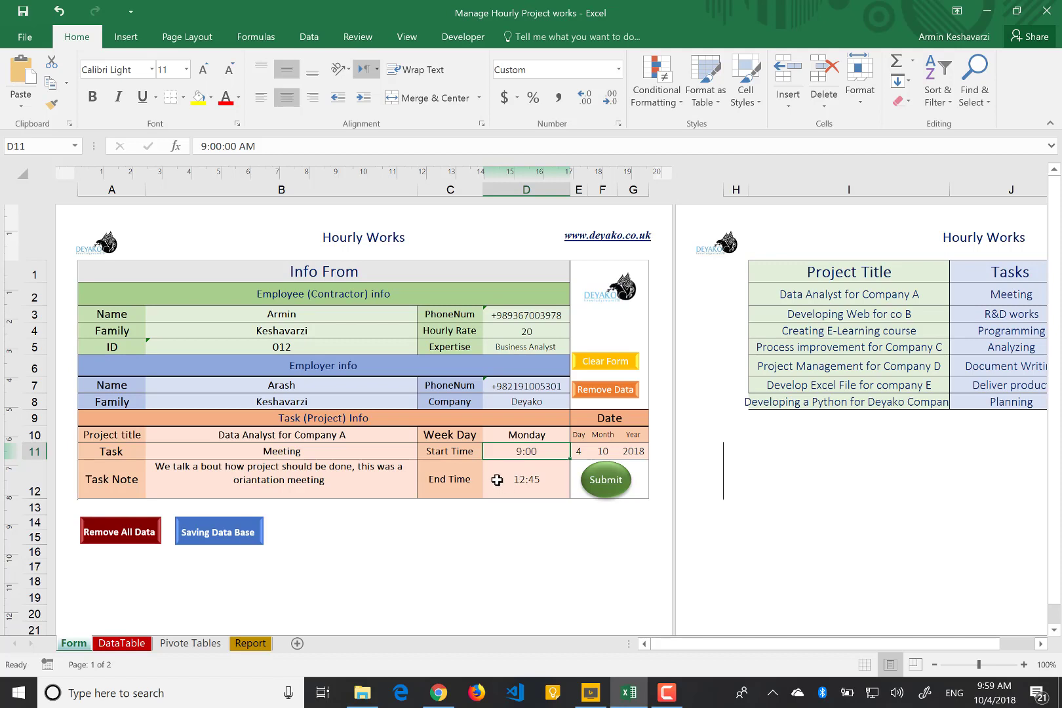
Step: Set the form's Week Day in cell D10 to Friday from its list of choices
click(554, 438)
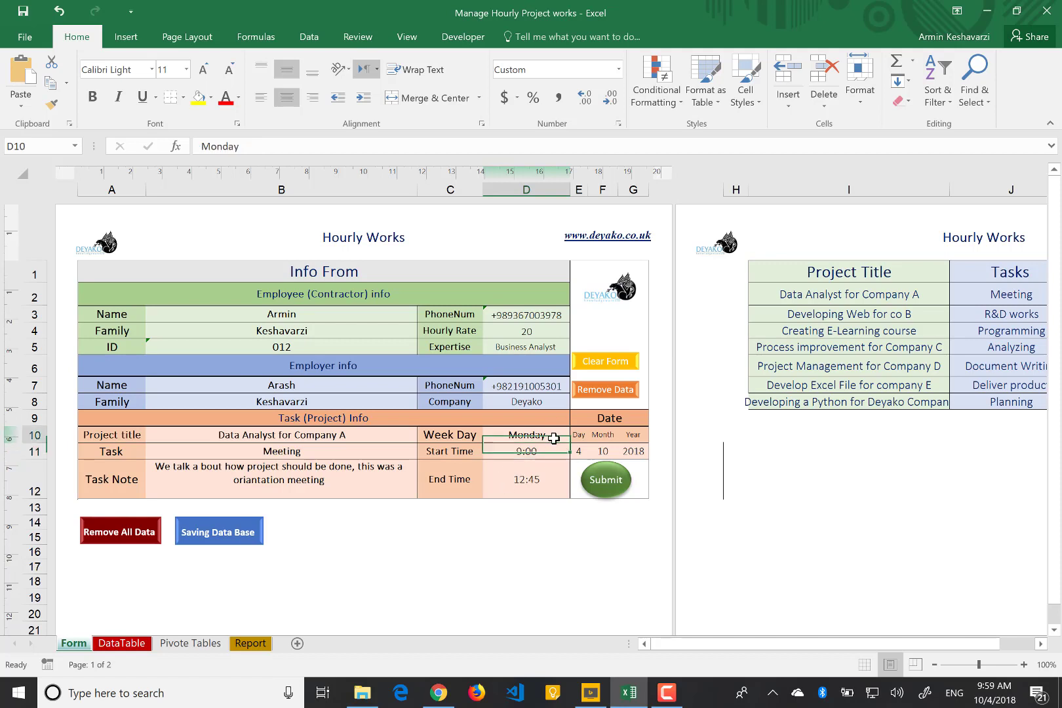
click(576, 436)
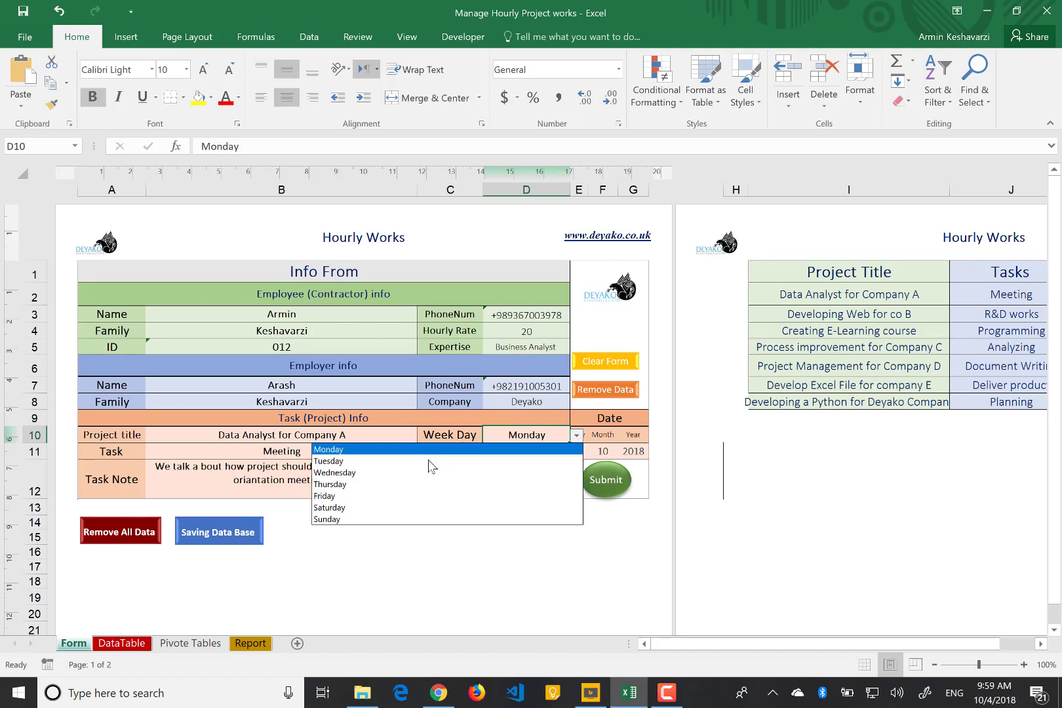
click(377, 496)
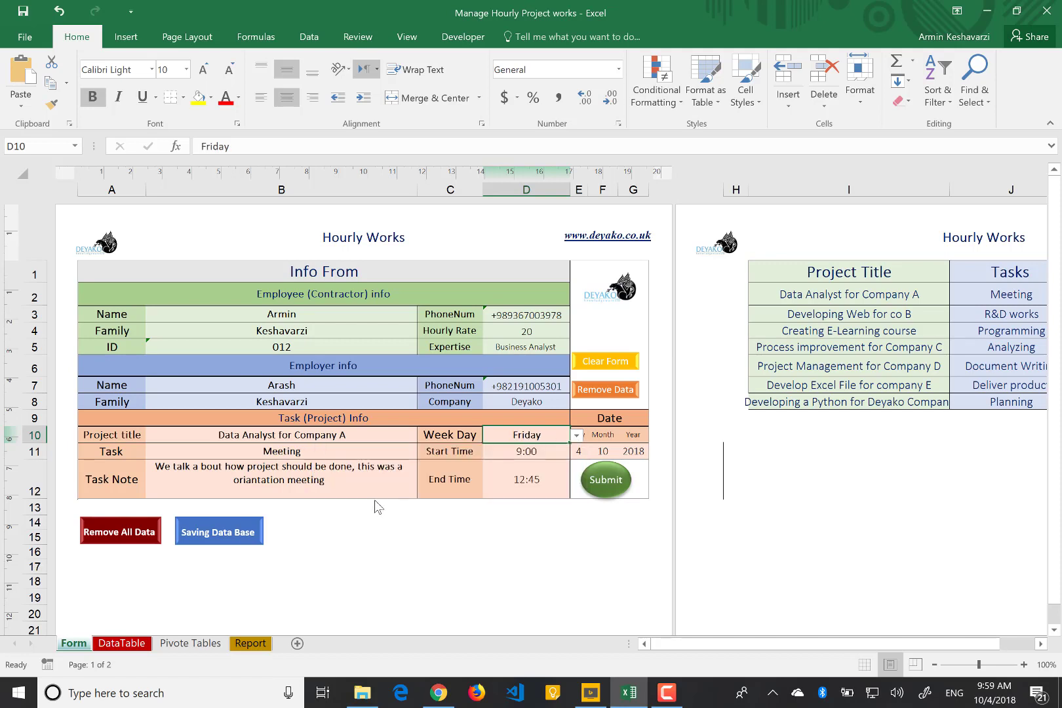
Step: Submit the completed form as a new record and dismiss the message
click(257, 433)
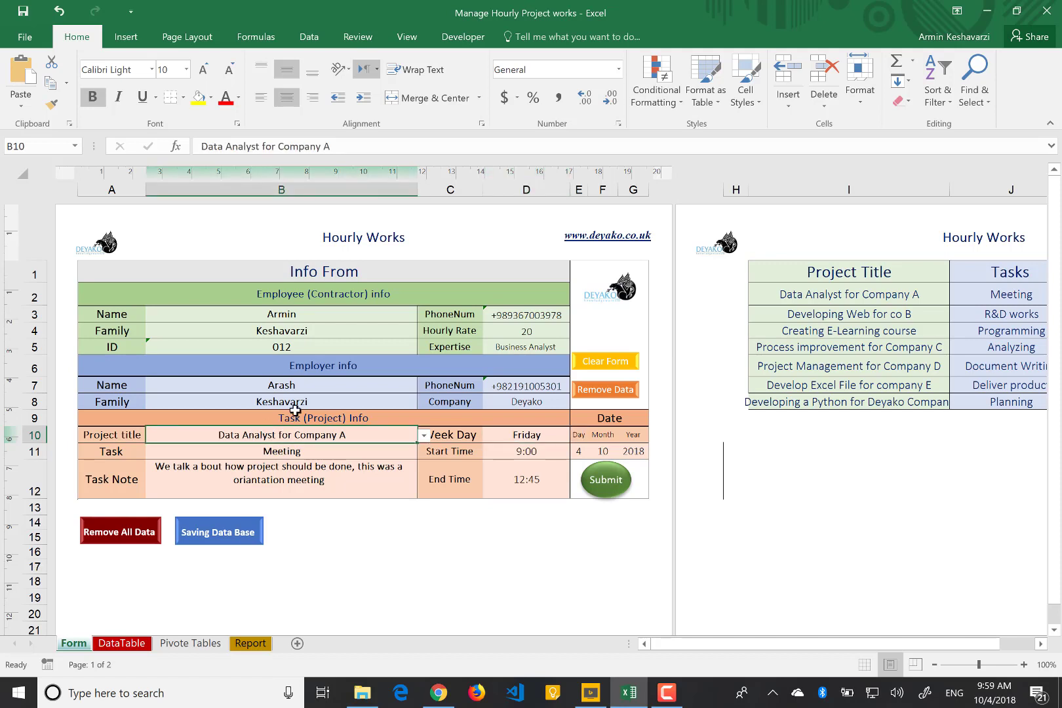
click(616, 481)
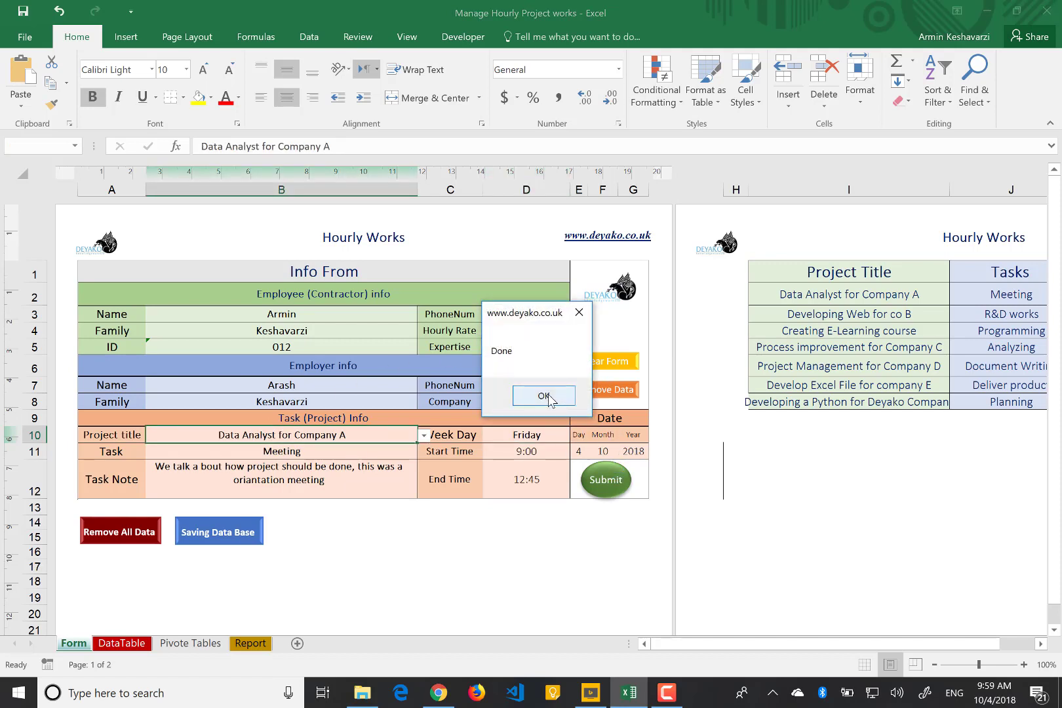
click(548, 397)
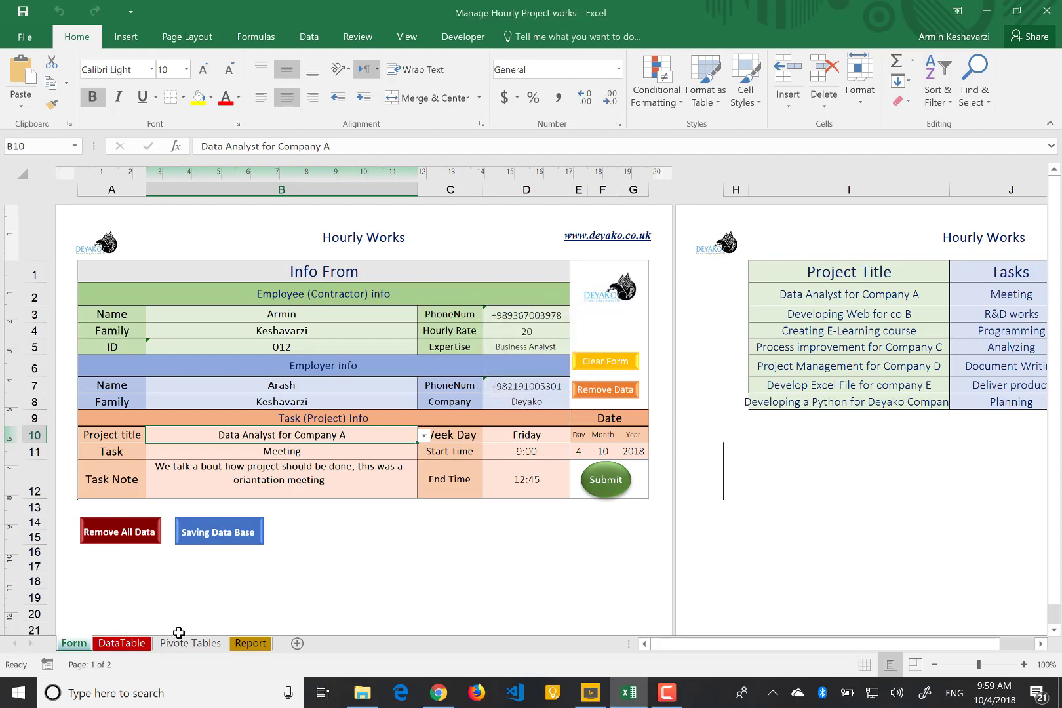
Step: Check the fields of the newly submitted record in the last row of the DataTable sheet, and return to the Form sheet
click(121, 643)
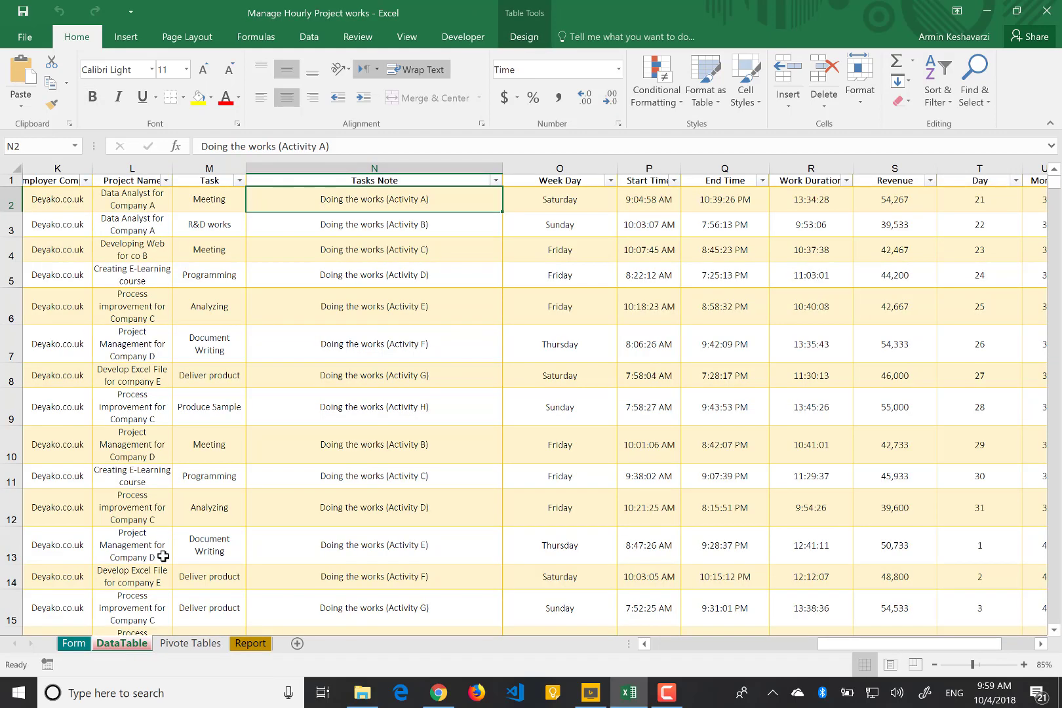
key(ctrl+shift+Down)
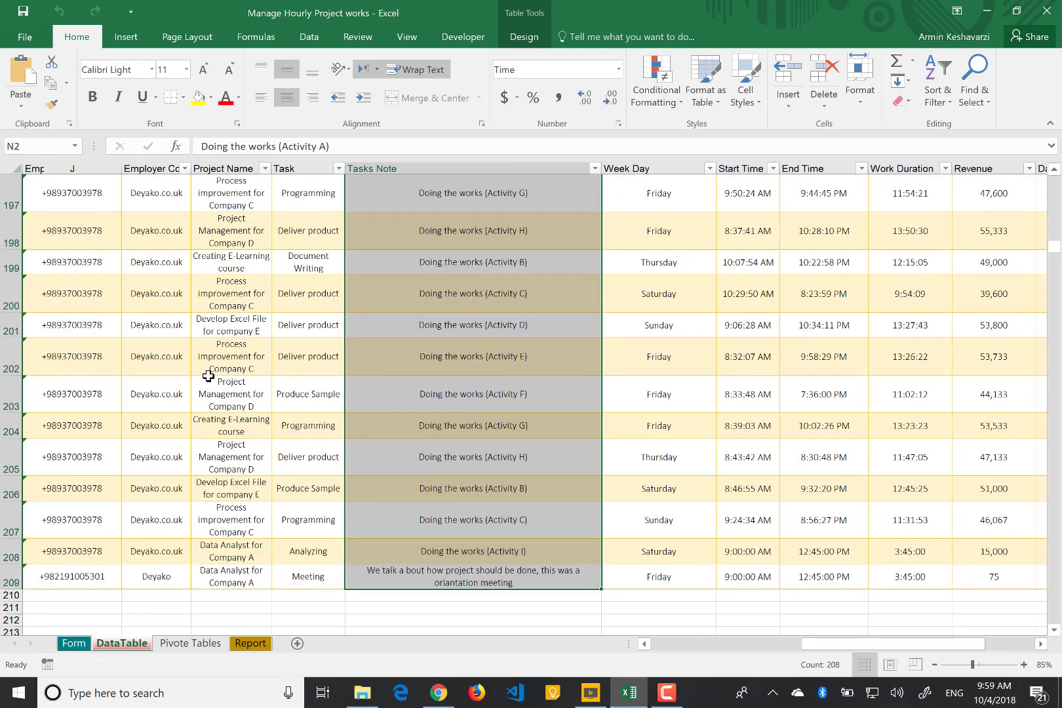
click(78, 579)
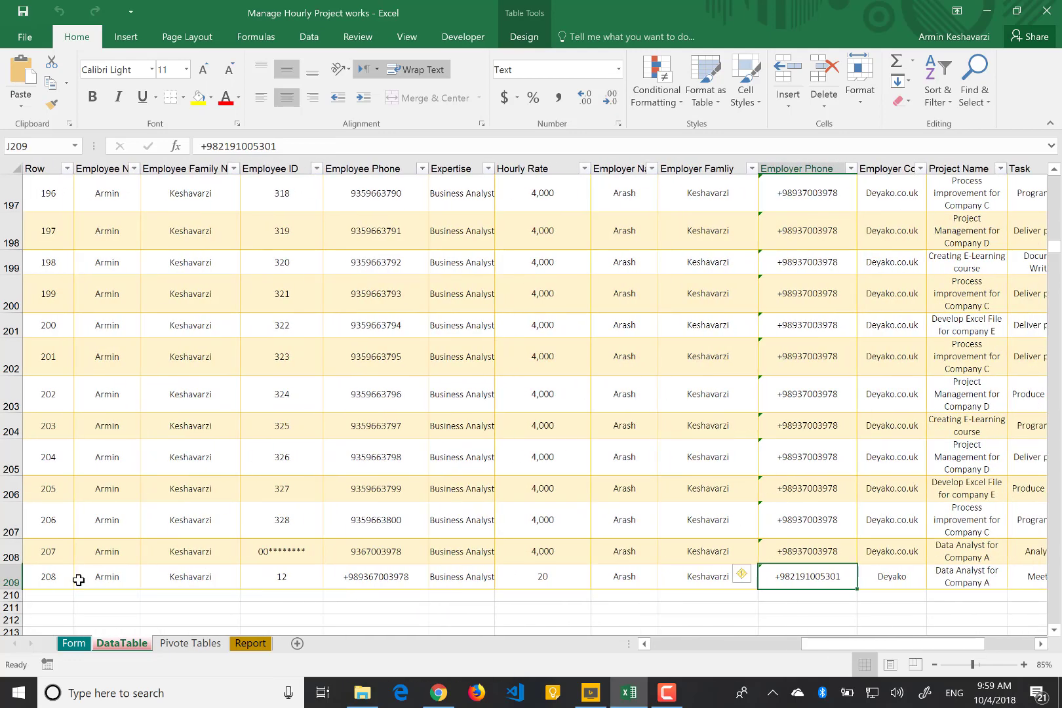
click(25, 579)
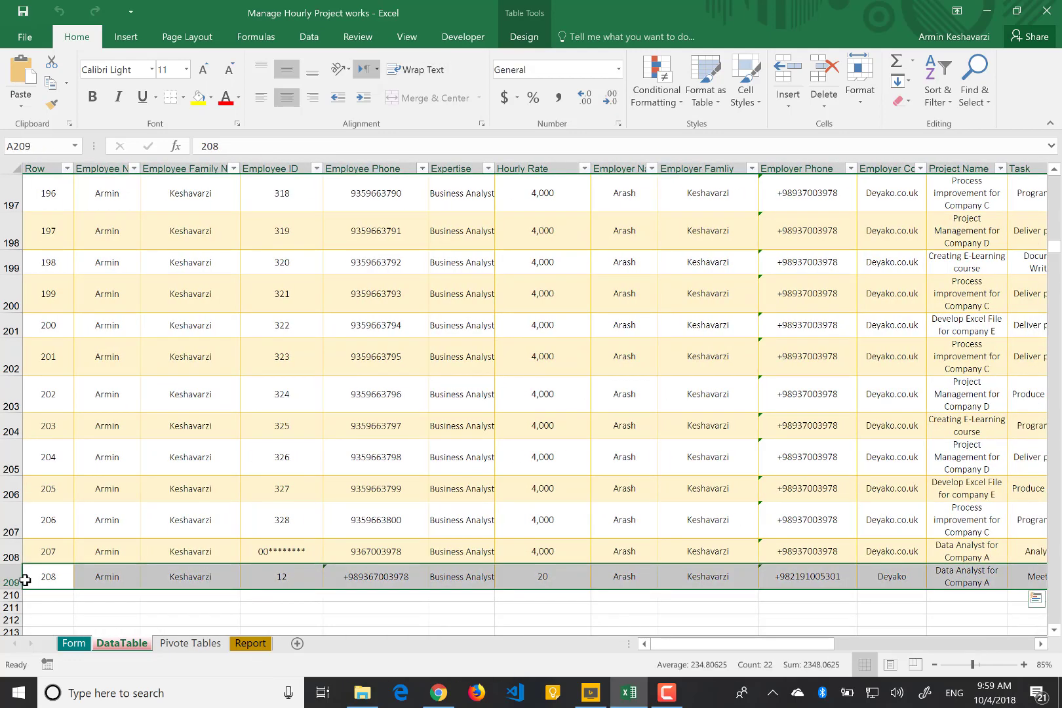
scroll(324, 568, right, 1)
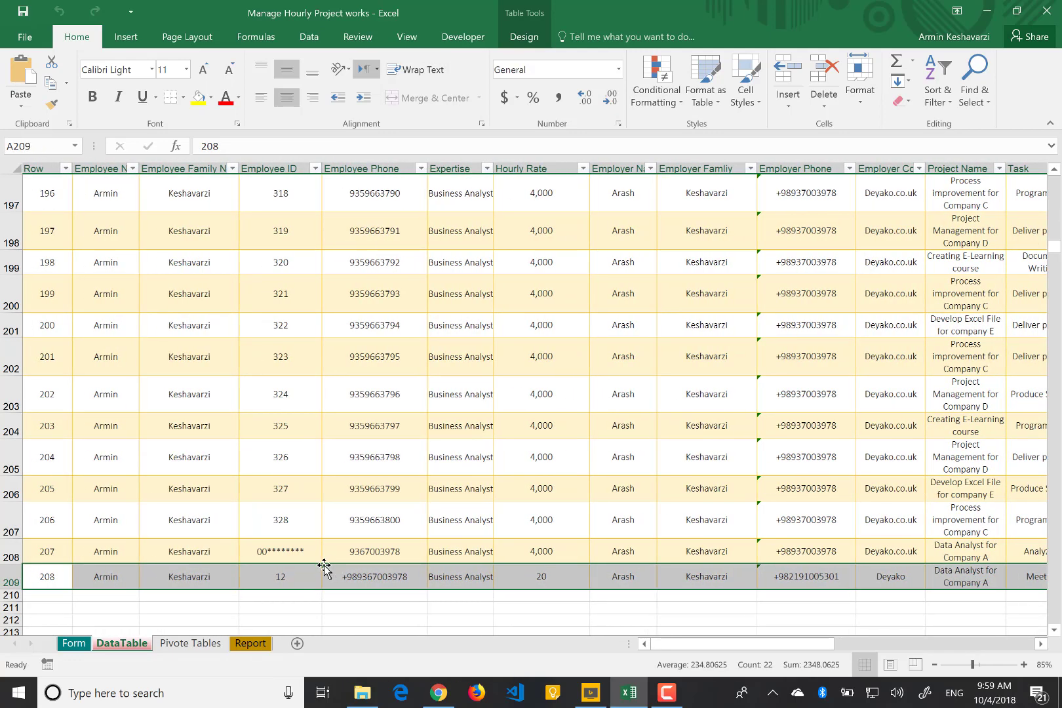
scroll(324, 568, right, 4)
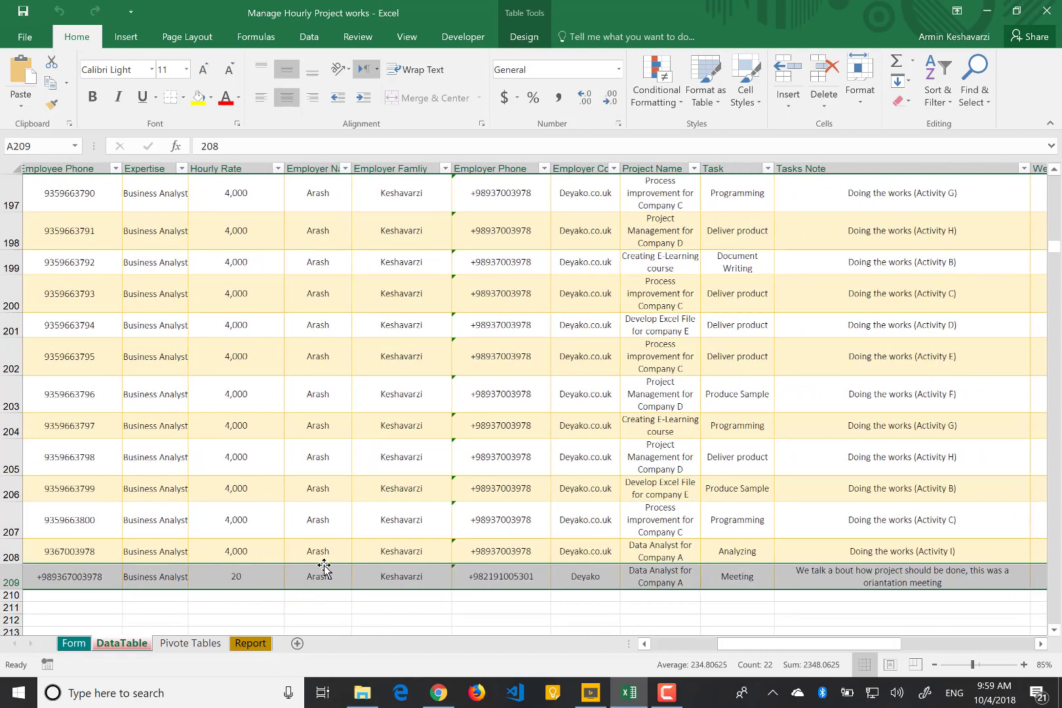
scroll(324, 568, left, 1)
click(685, 577)
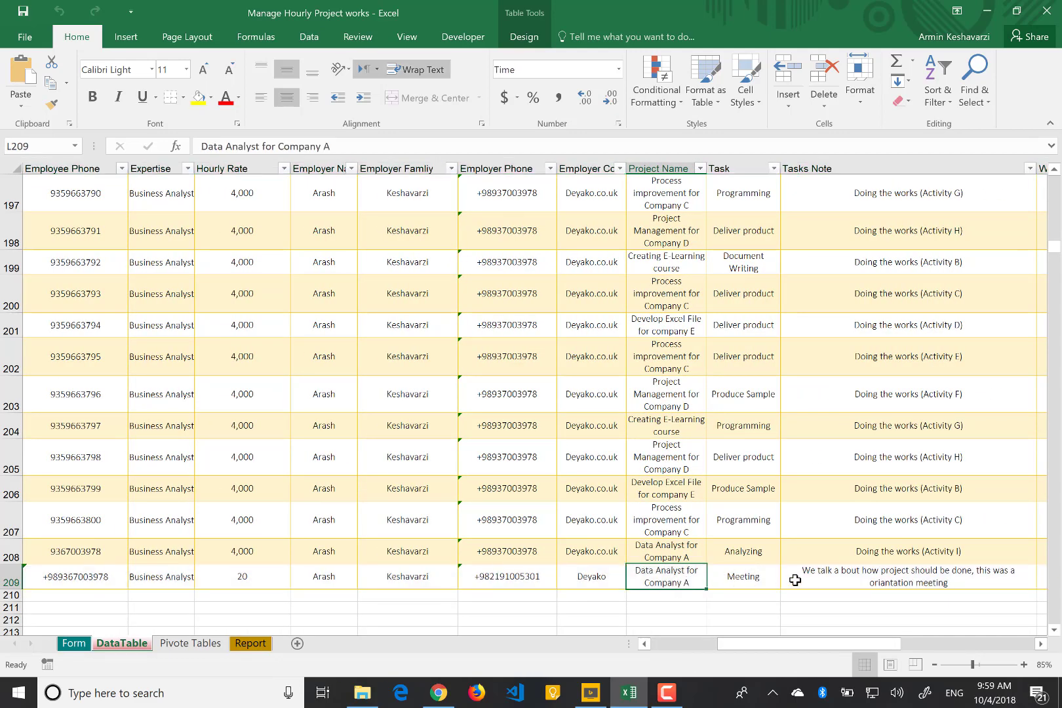
scroll(839, 575, right, 3)
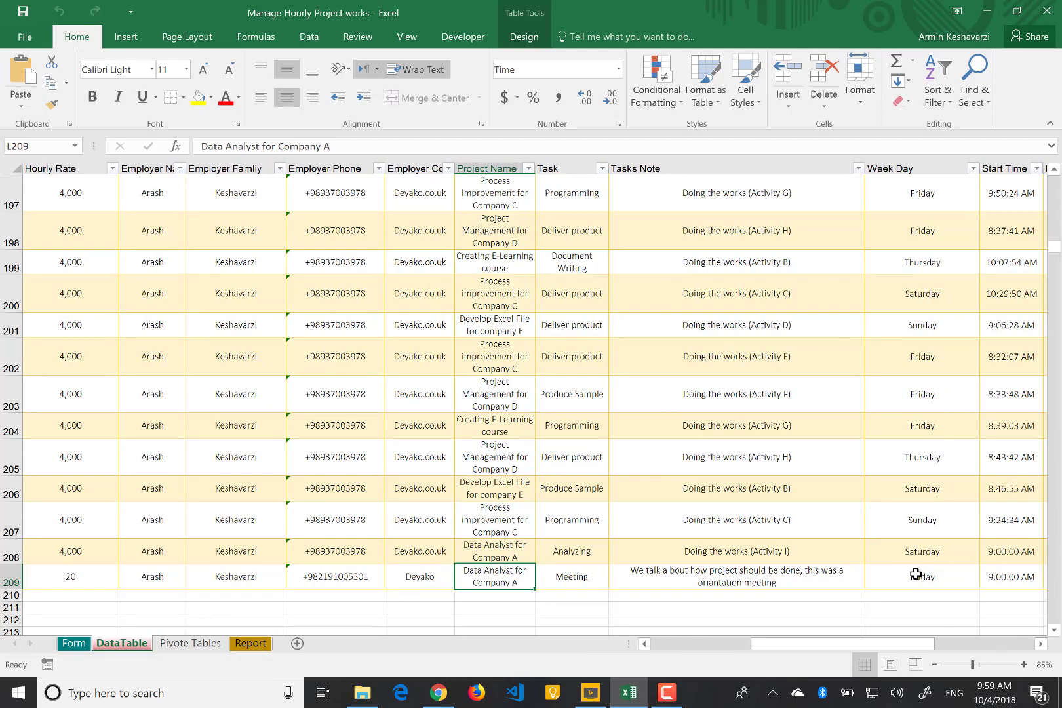
click(560, 582)
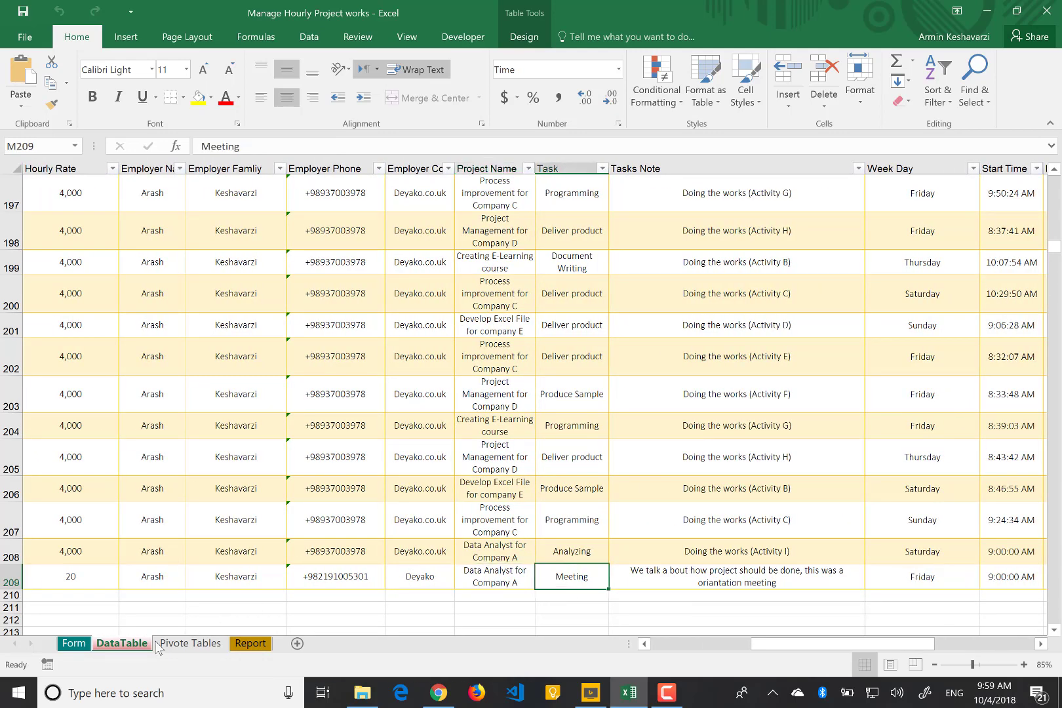
click(73, 643)
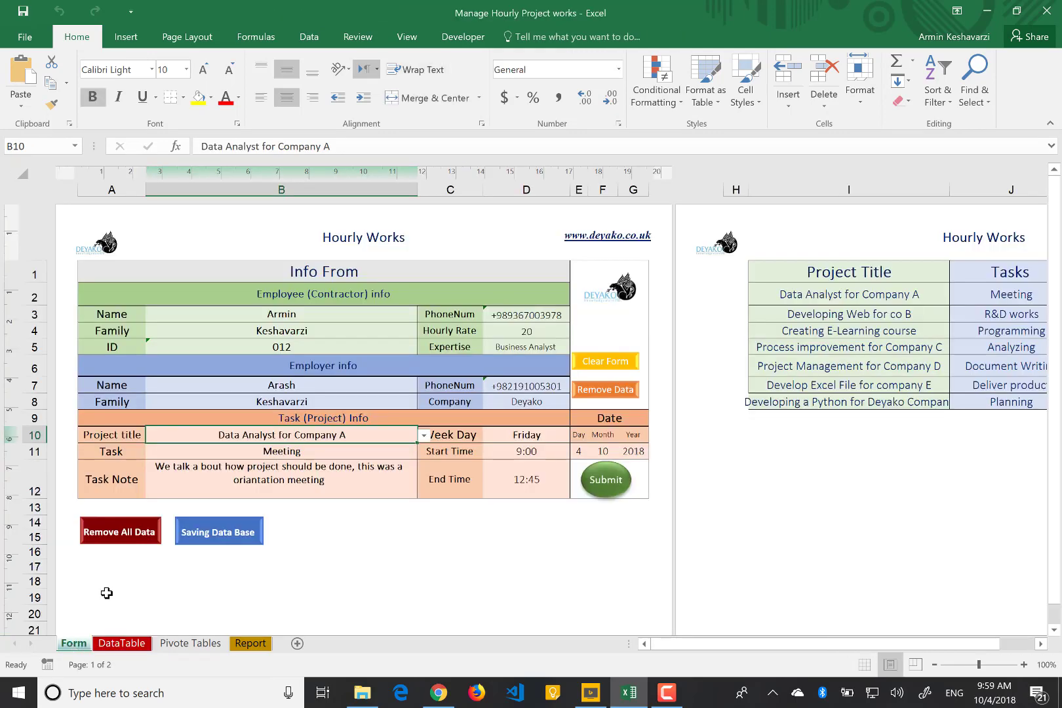
Step: Set the form's project title to Developing a Python for Deyako Company and its task to Programming from their lists of choices
click(424, 436)
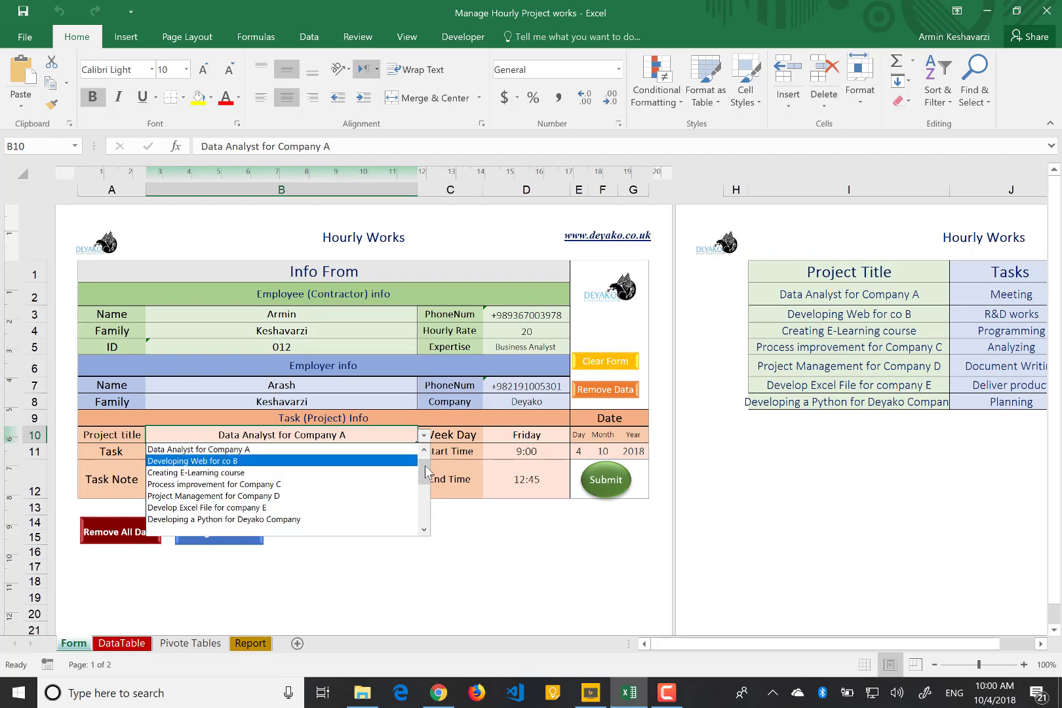
click(323, 524)
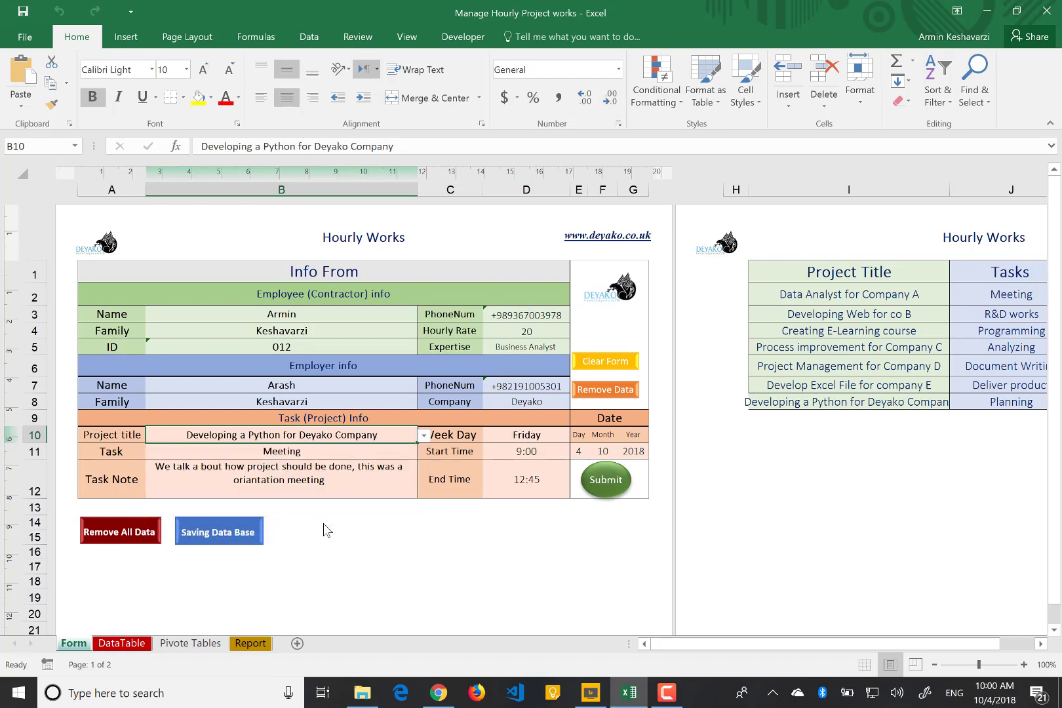
scroll(941, 342, right, 2)
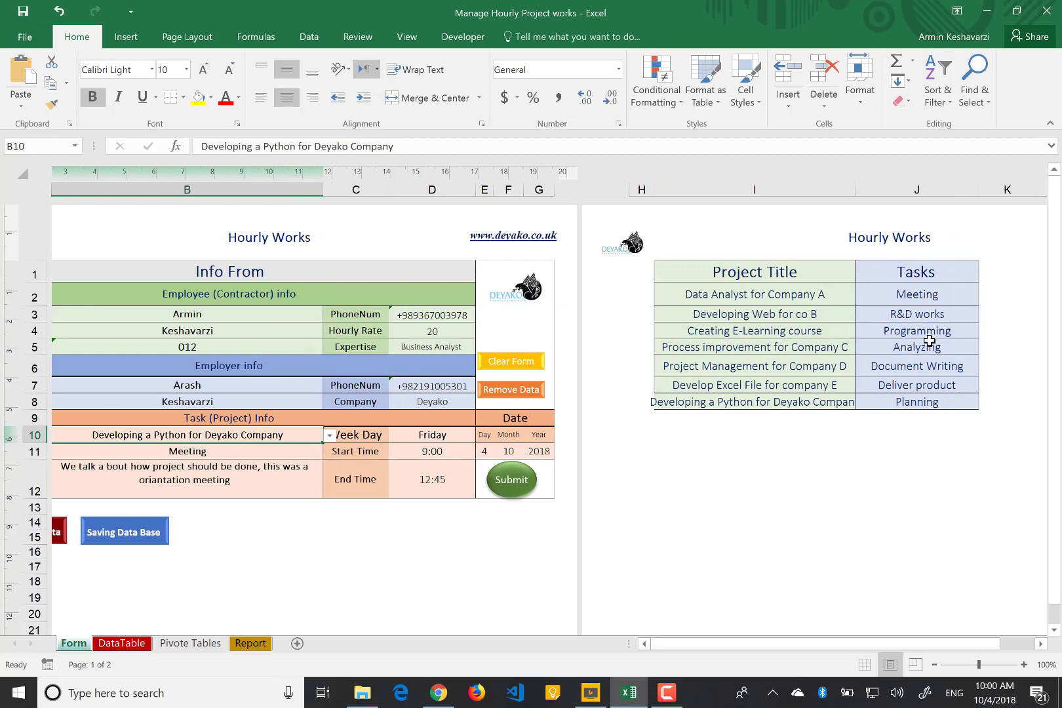
scroll(931, 342, left, 3)
scroll(528, 428, right, 3)
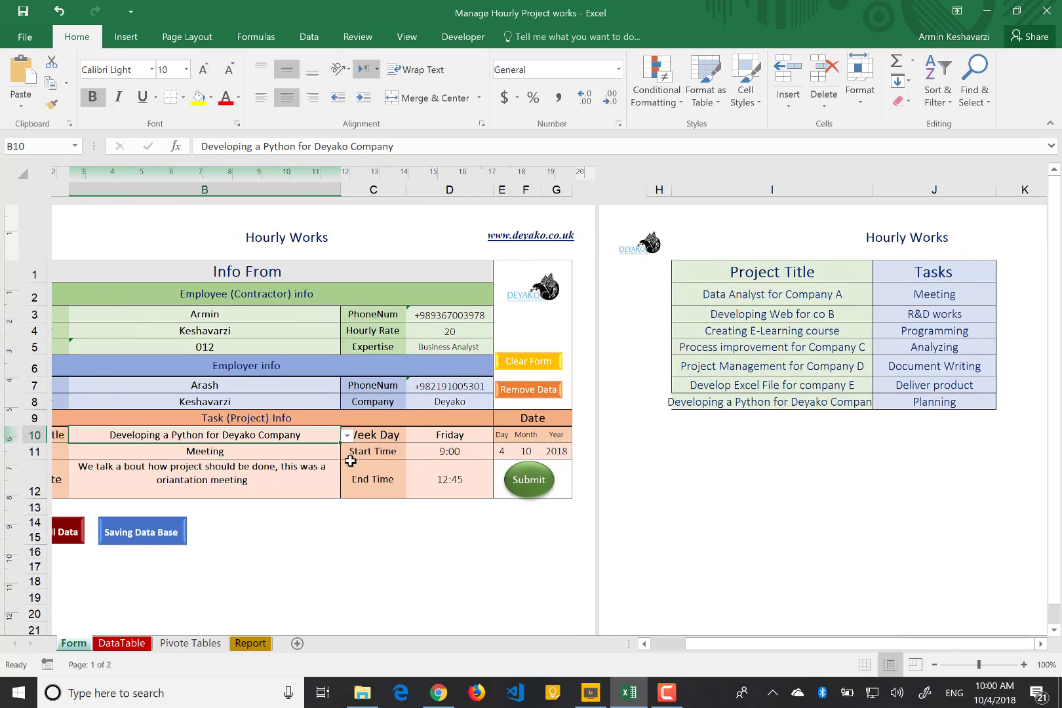
click(305, 452)
click(333, 453)
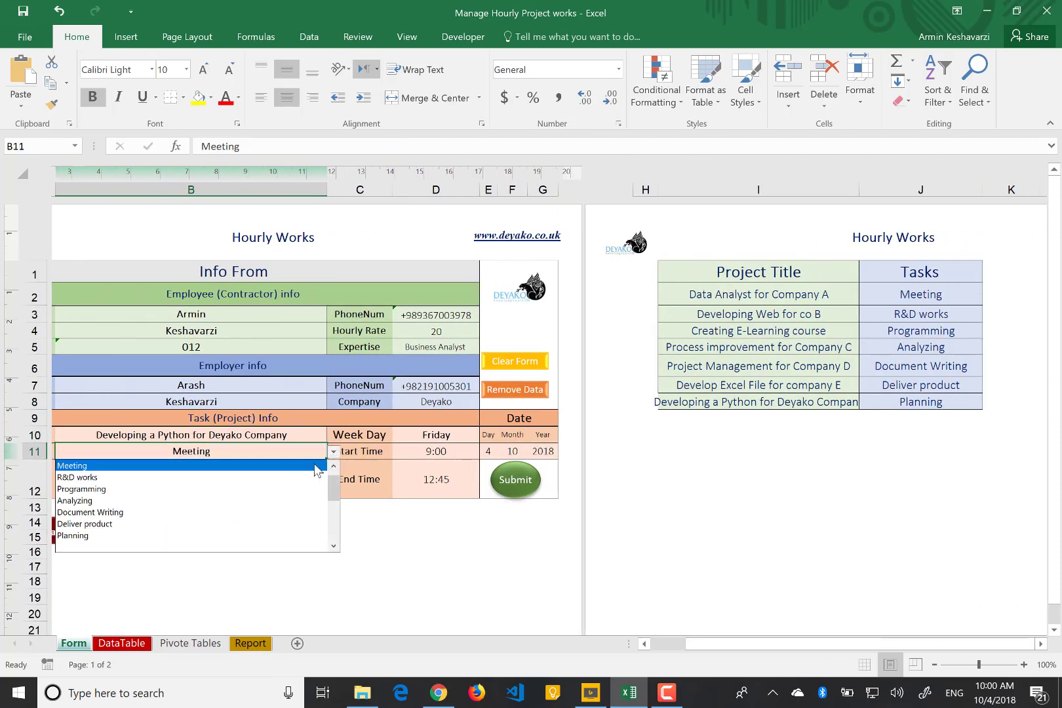
click(184, 489)
Step: Change the form's day to 3 in cell E11 and its Week Day in cell D10 to Thursday
click(489, 451)
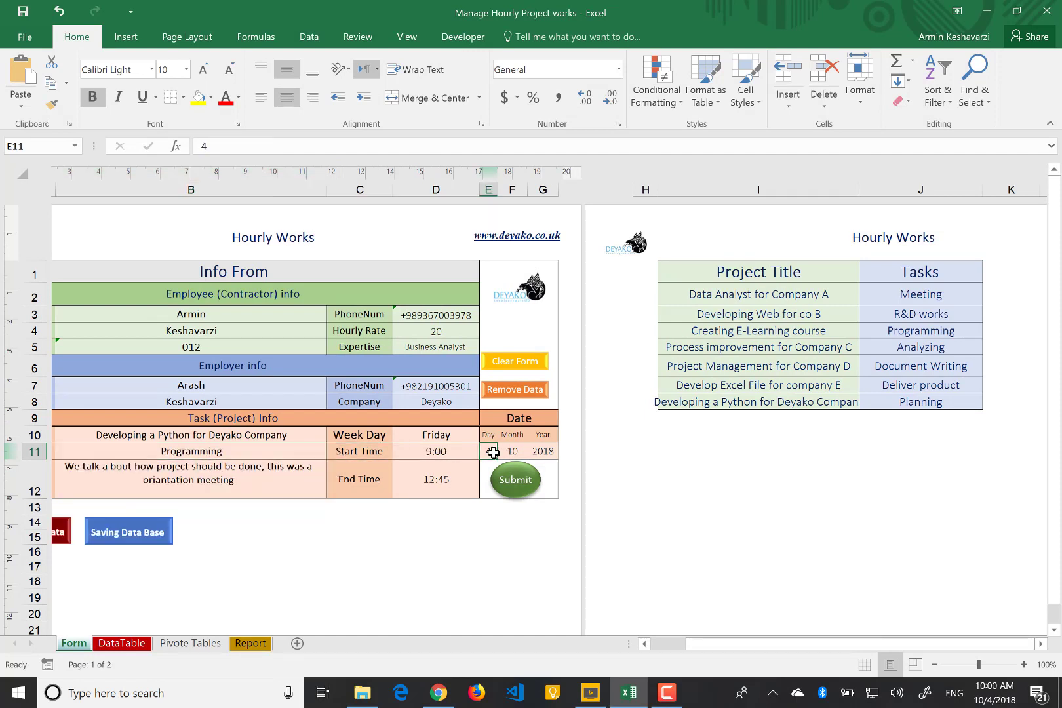
text(3)
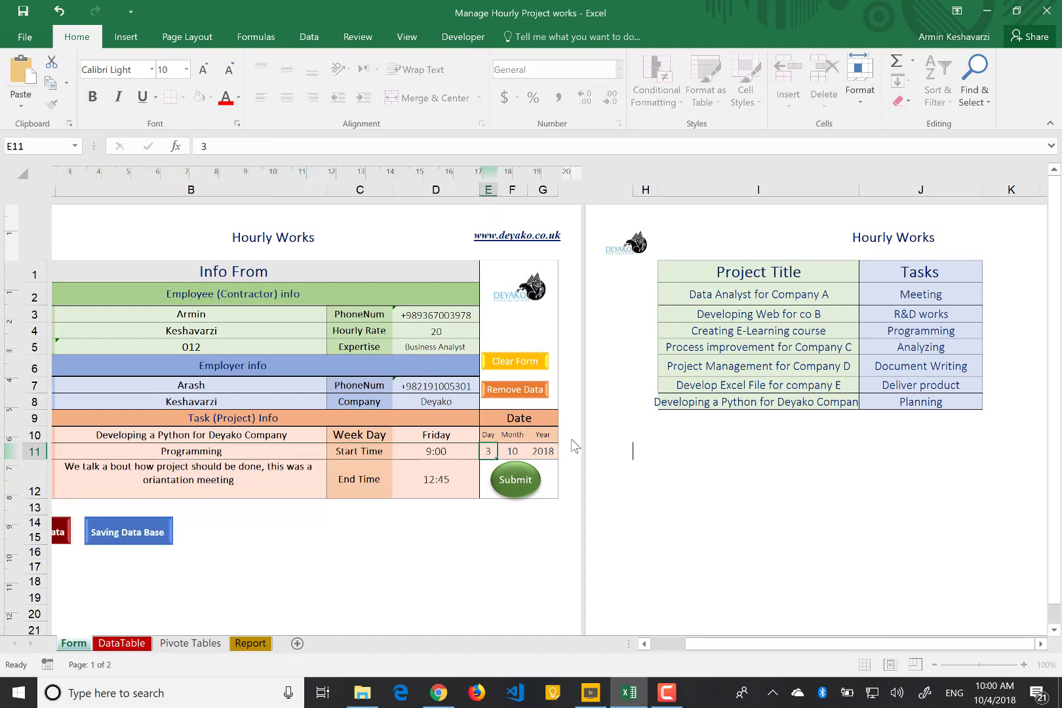
key(Left)
key(Left)
key(Right)
key(Up)
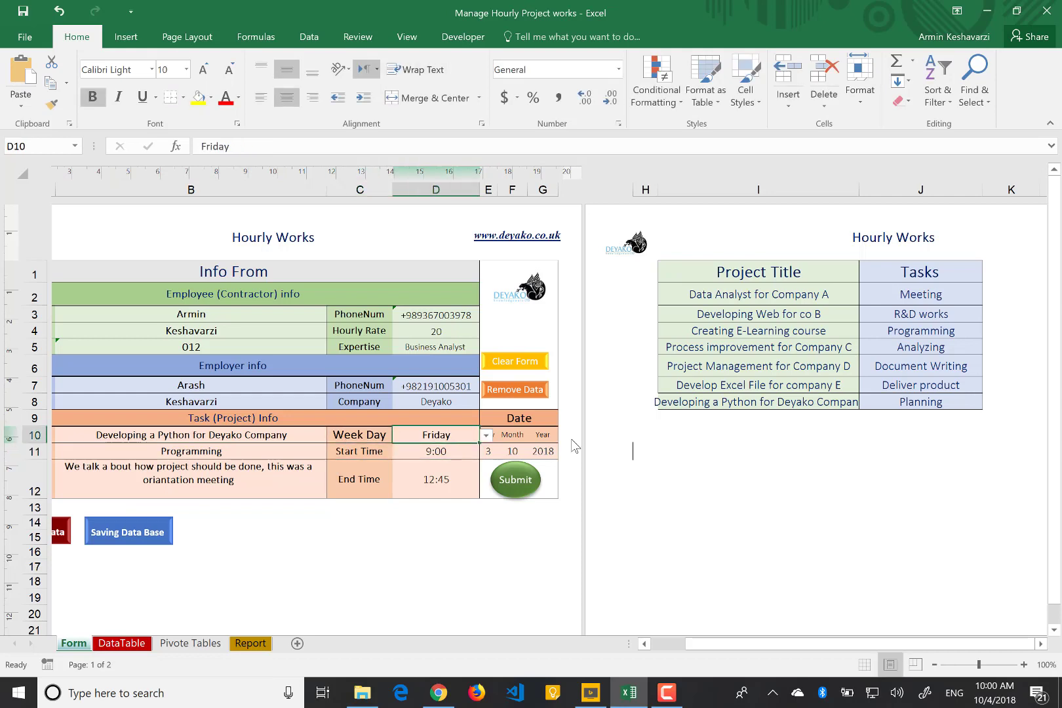
click(485, 436)
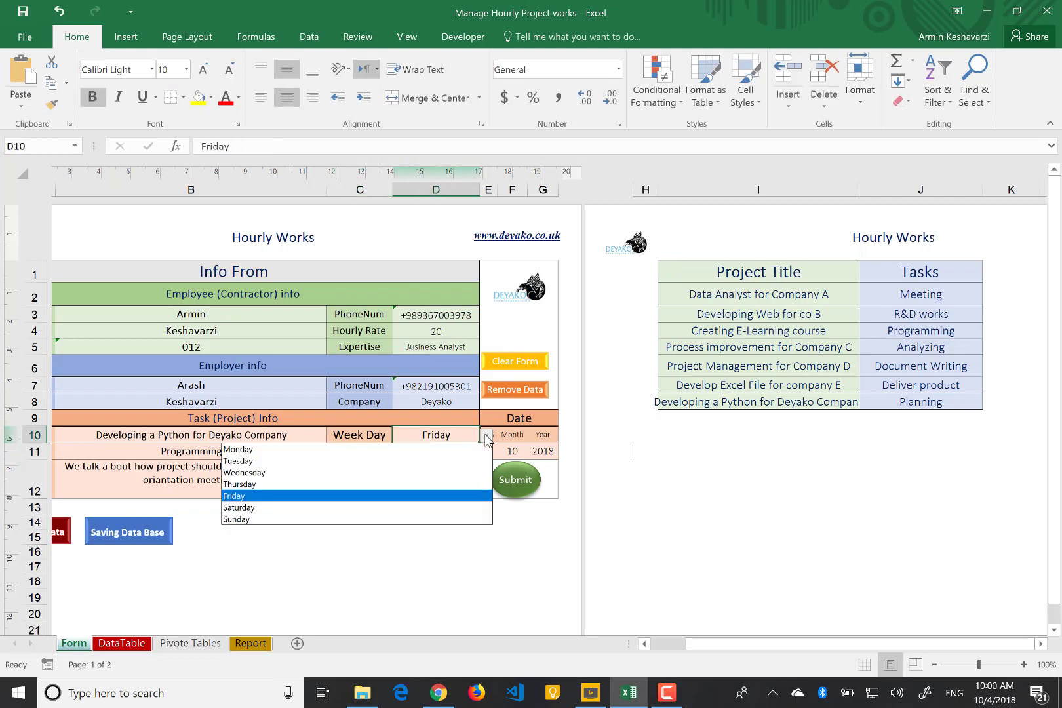
click(402, 486)
Step: Set the form's start time to 10:00 and its end time to 22:00 in cells D11 and D12
click(442, 457)
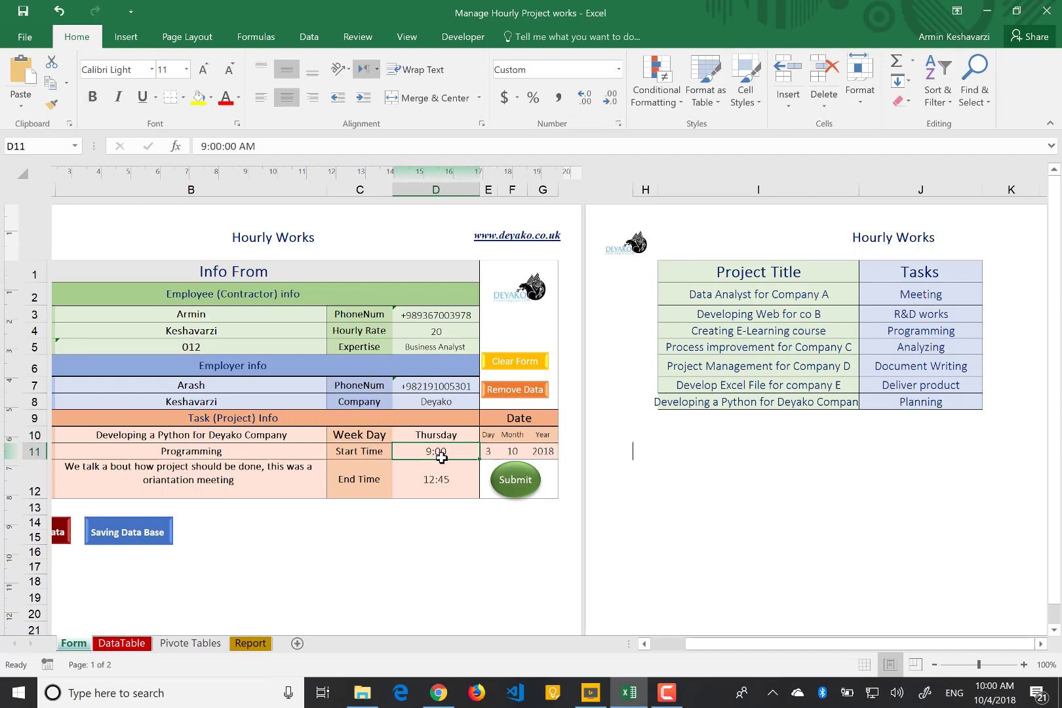
text(10:00)
key(Return)
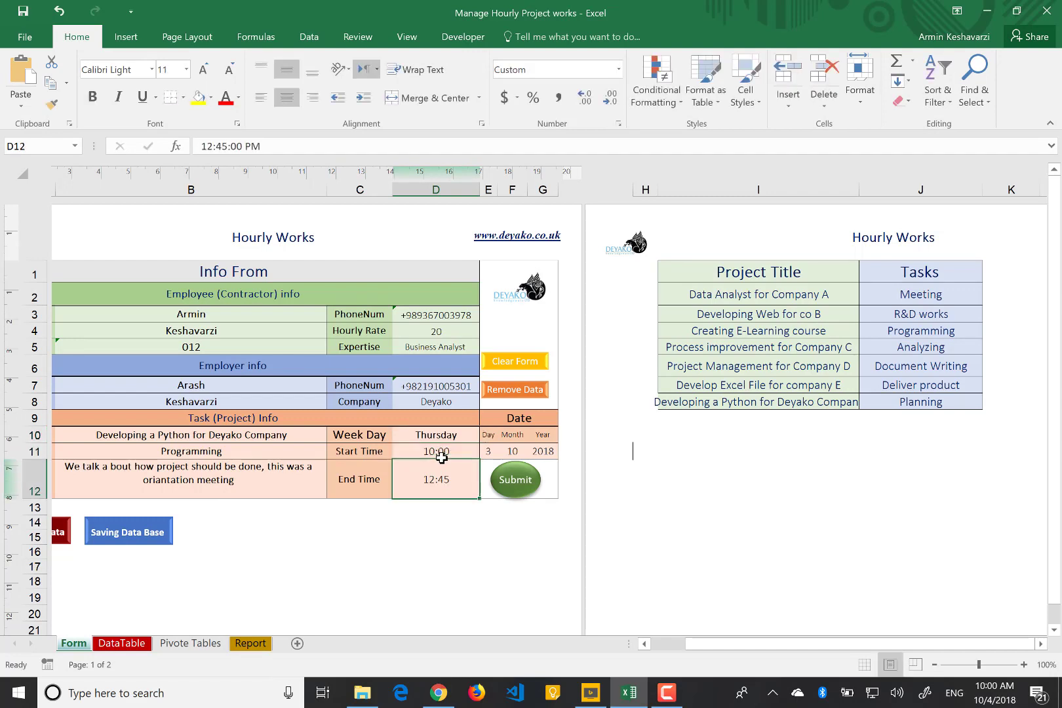
text(22:00)
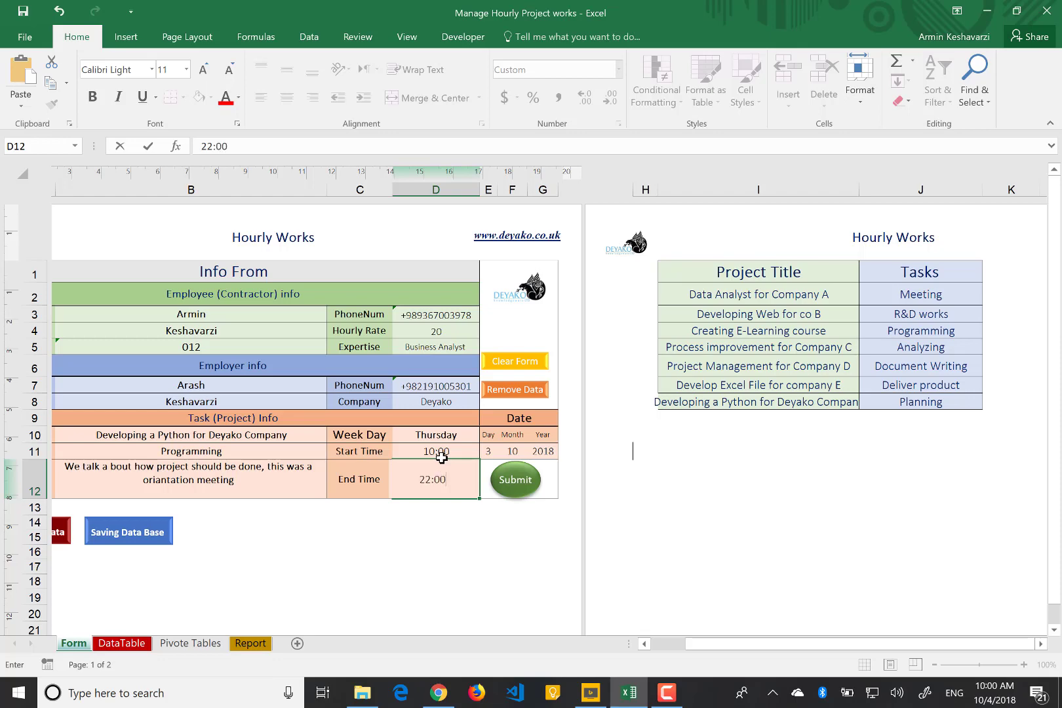
key(Return)
Step: Clear the Task Note text in cell B12 of the form
scroll(439, 452, left, 2)
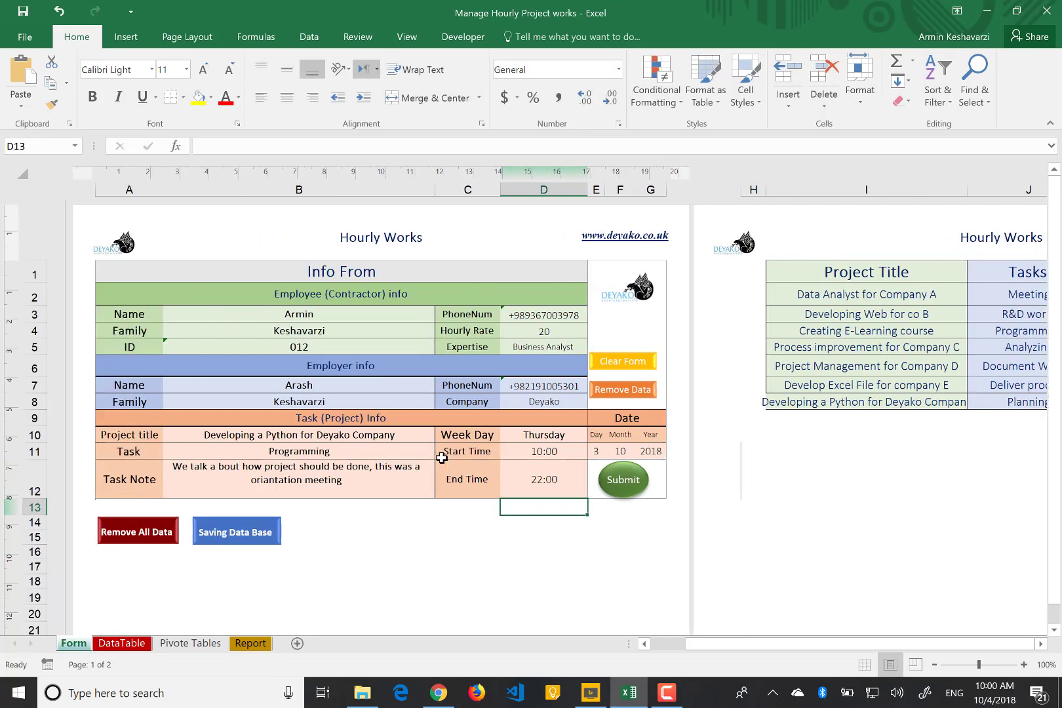
click(318, 474)
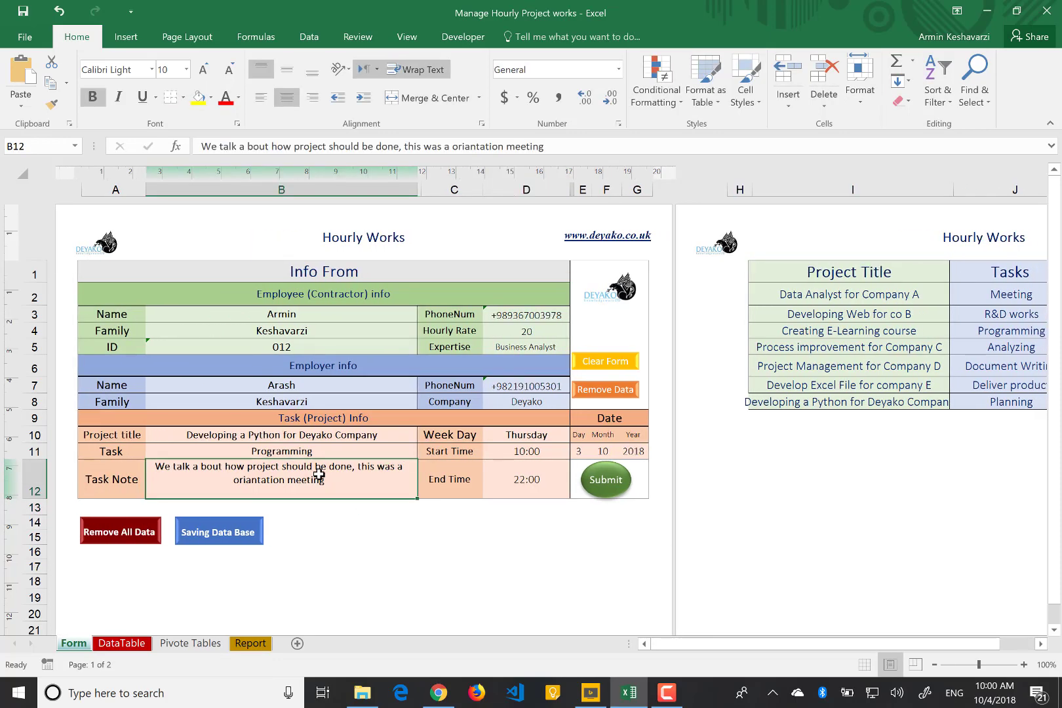
key(Delete)
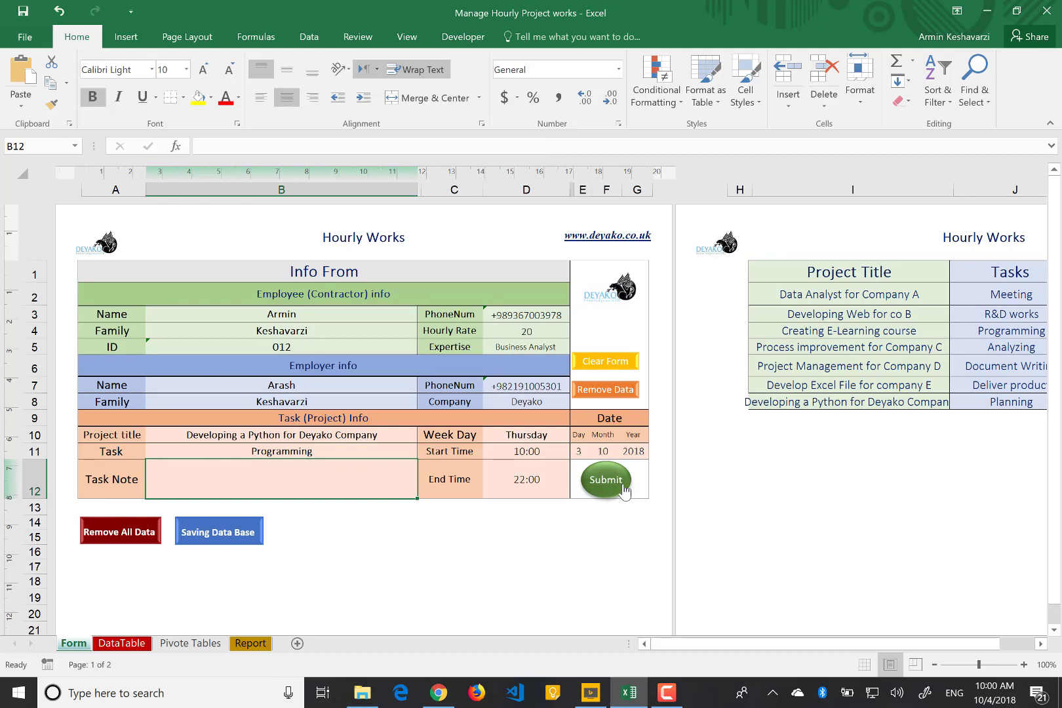
Step: Submit the Programming entry as a new record and dismiss the message
click(597, 490)
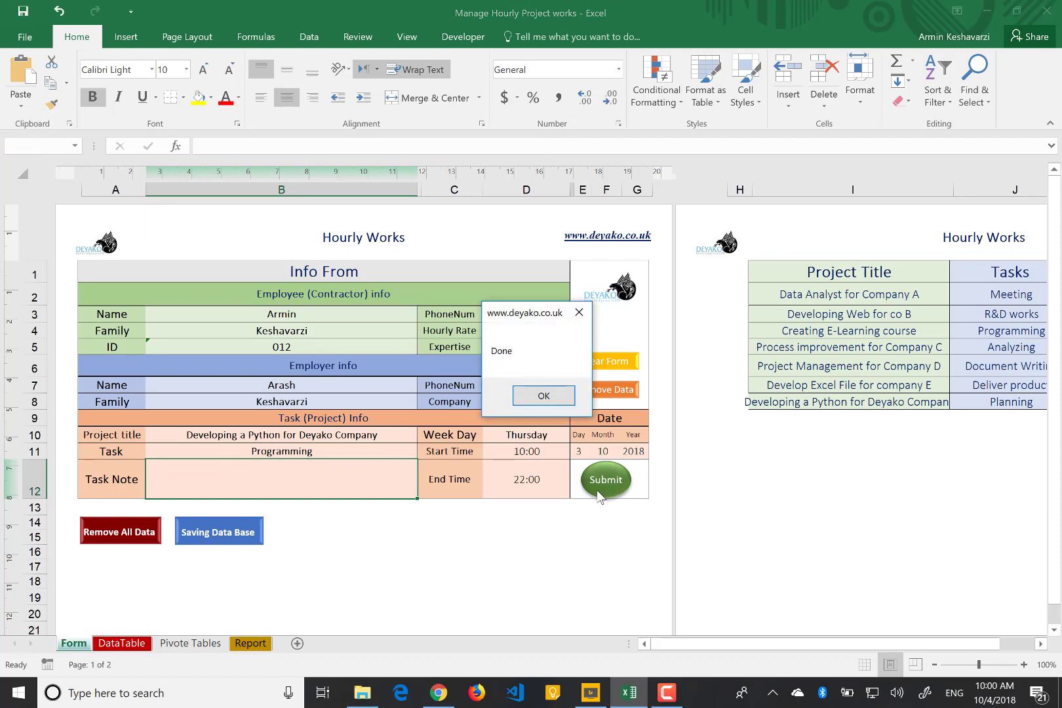
click(530, 395)
click(523, 335)
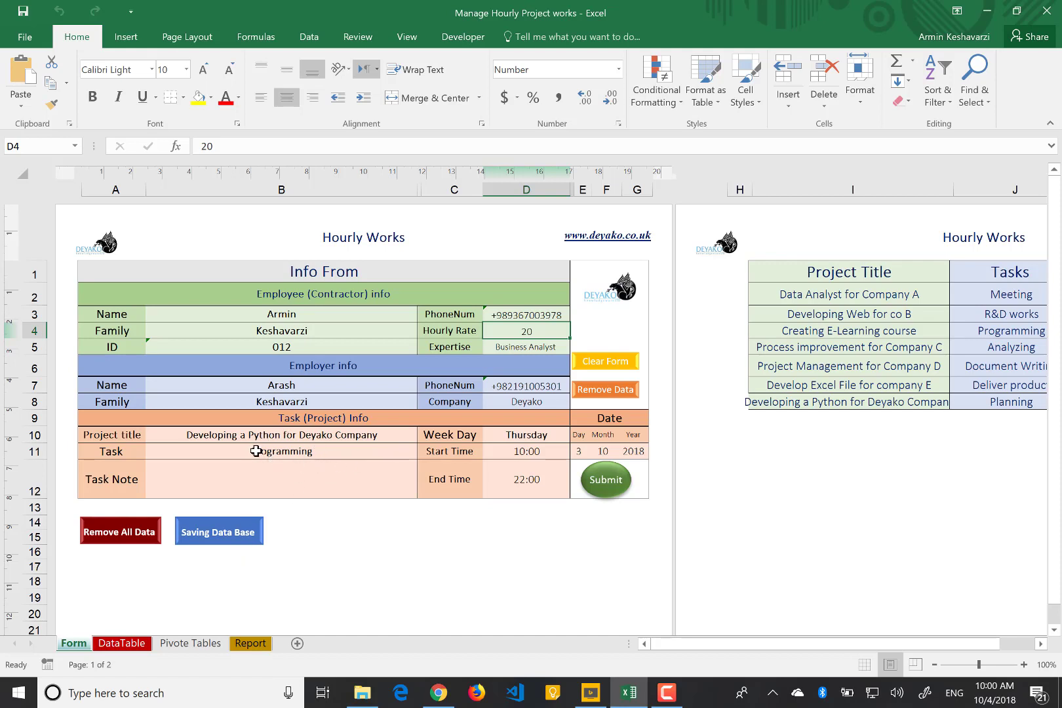
Step: Check the newly submitted record in the last row of the DataTable sheet, including its project name, and return to the Form sheet
click(122, 643)
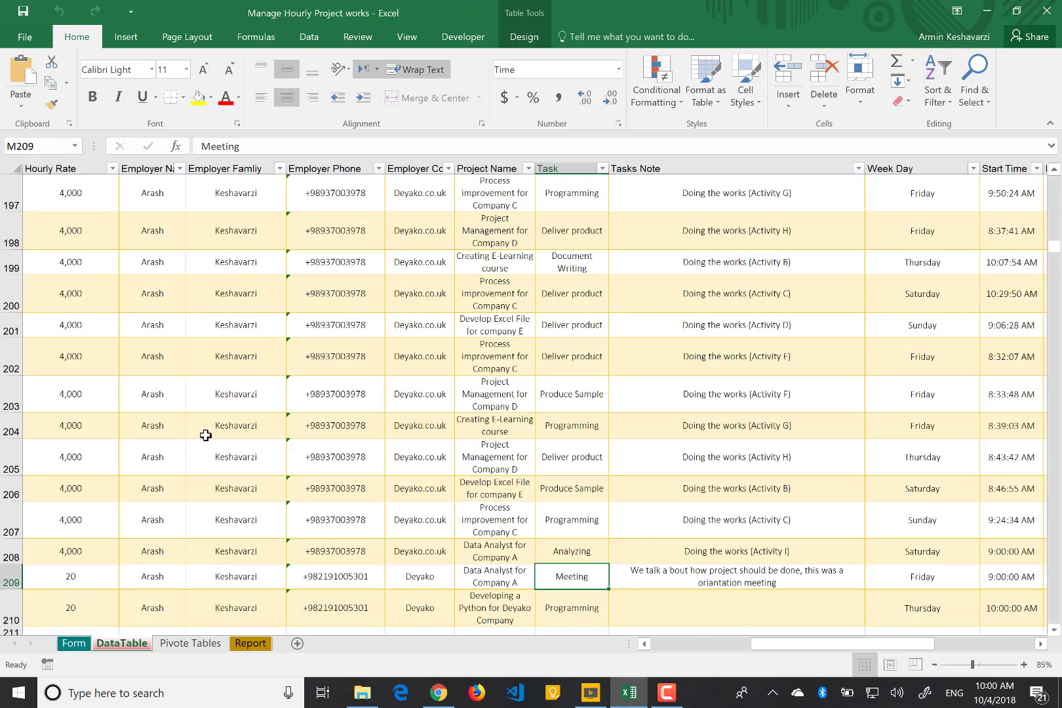
scroll(205, 435, down, 1)
scroll(207, 434, left, 10)
scroll(178, 490, down, 1)
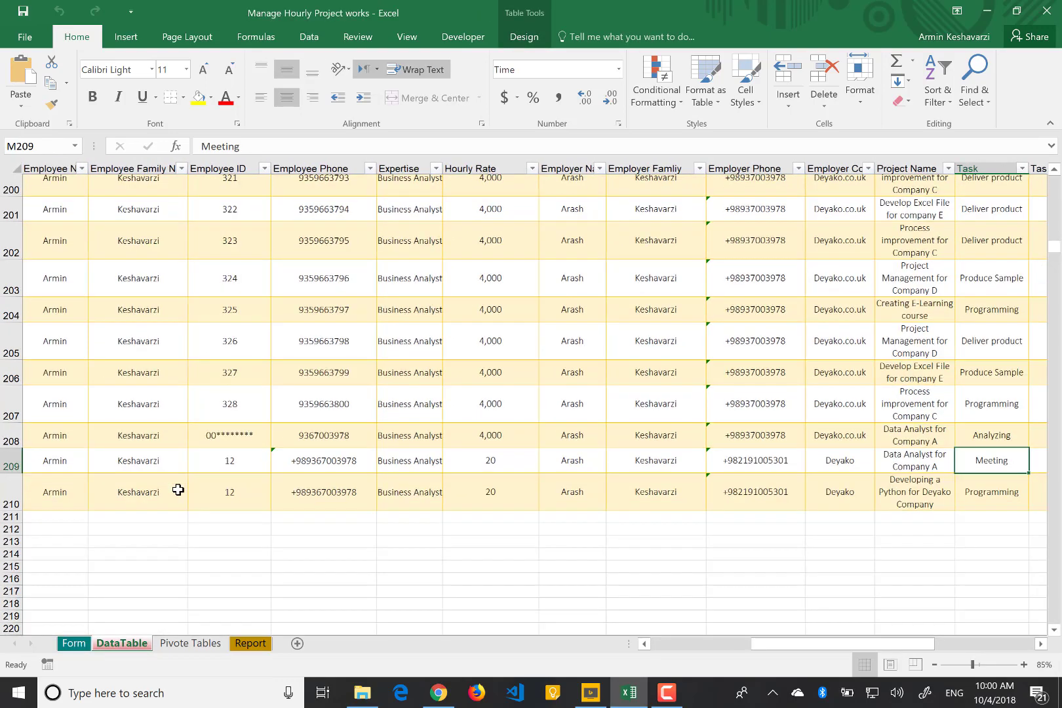
scroll(178, 490, up, 1)
click(918, 501)
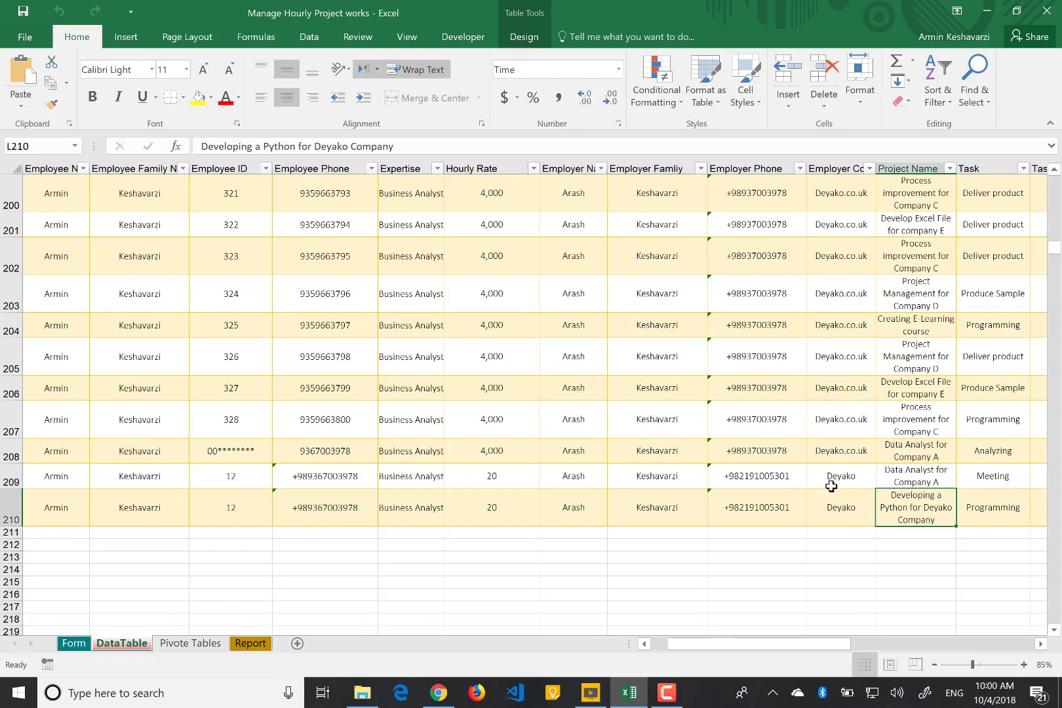
click(74, 643)
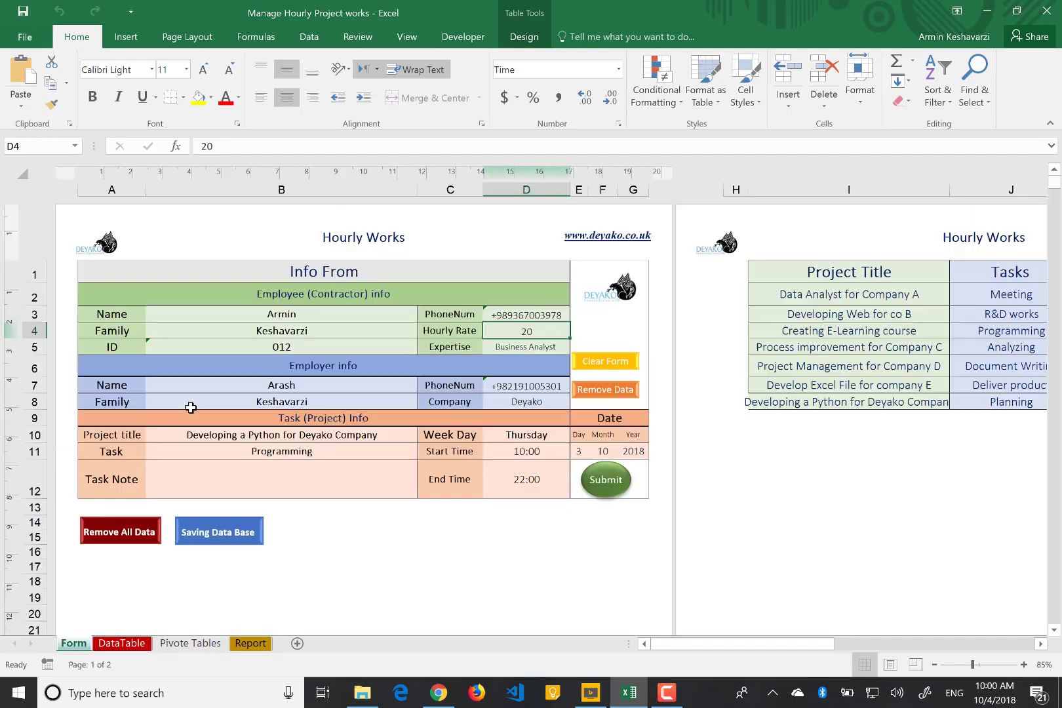
Step: Select the employee name column of the DataTable sheet upward from the last record, and move to the empty cell below the table
click(126, 643)
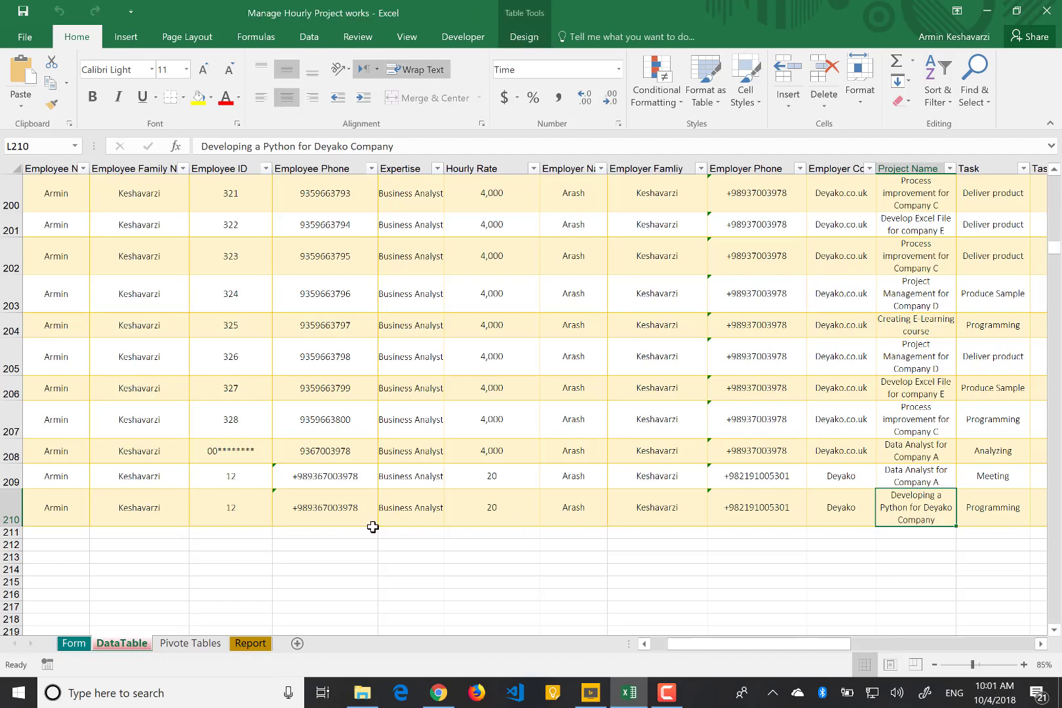
scroll(354, 532, right, 1)
click(109, 509)
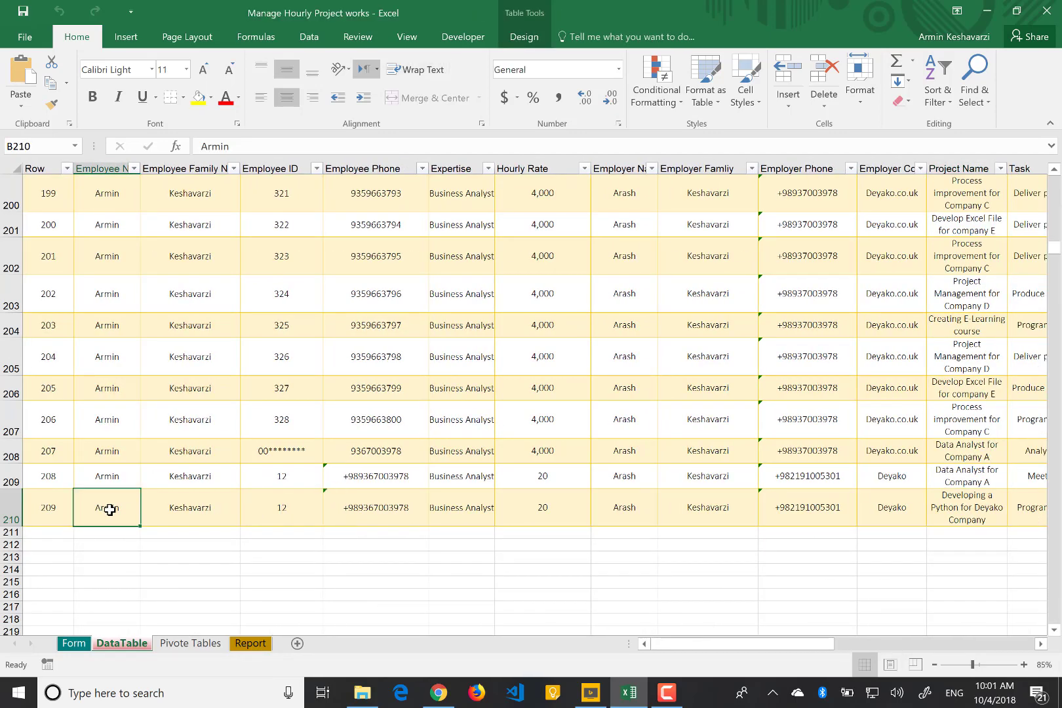
key(ctrl+shift+Up)
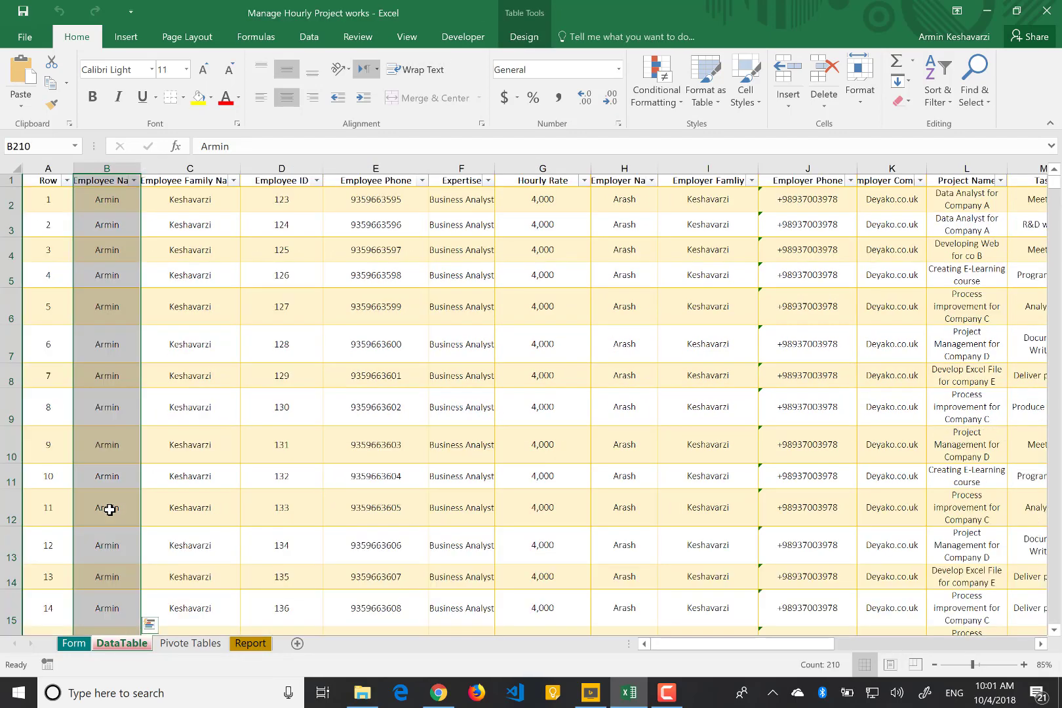
key(Down)
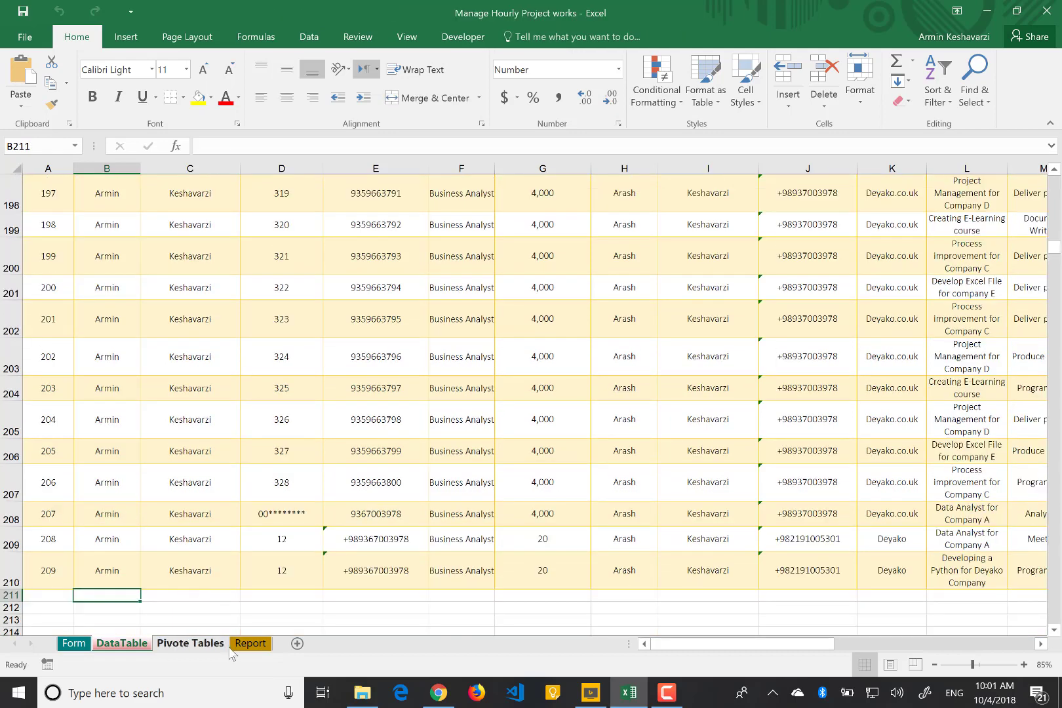
Step: Review the charts, slicers and summary tables on the Report sheet
click(190, 643)
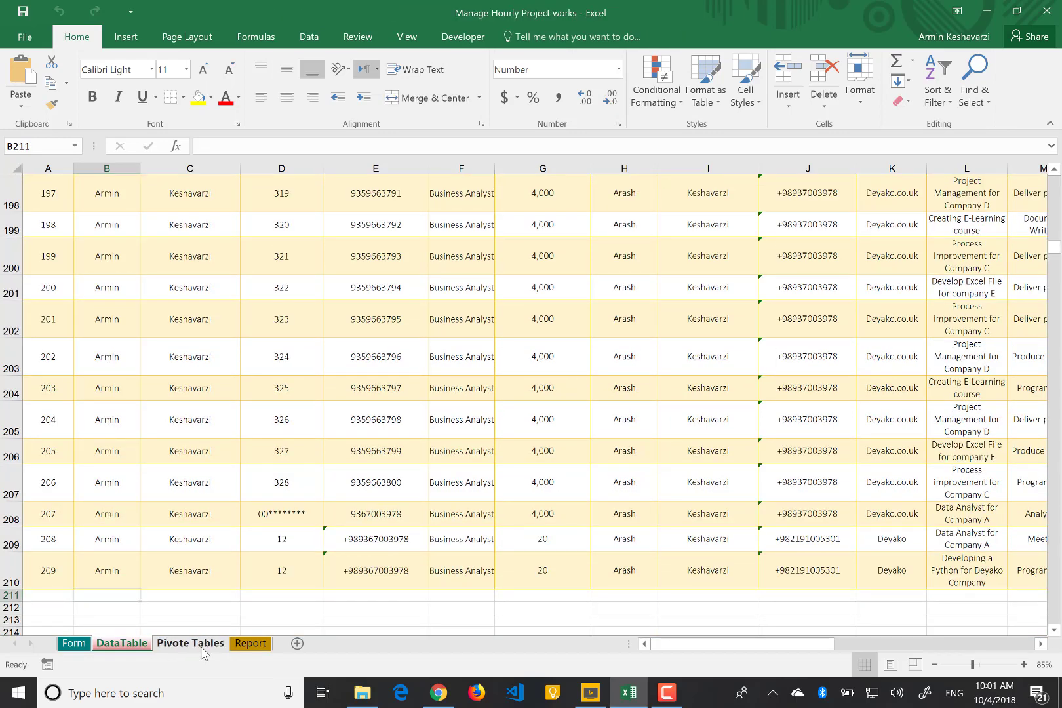
click(245, 645)
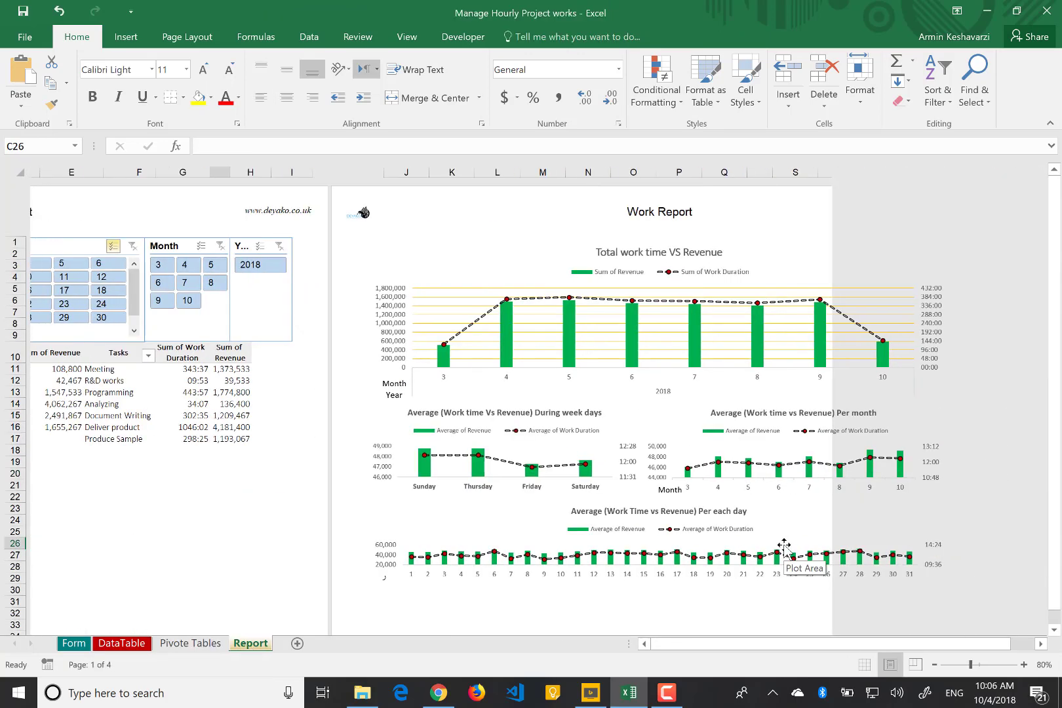
scroll(782, 548, right, 3)
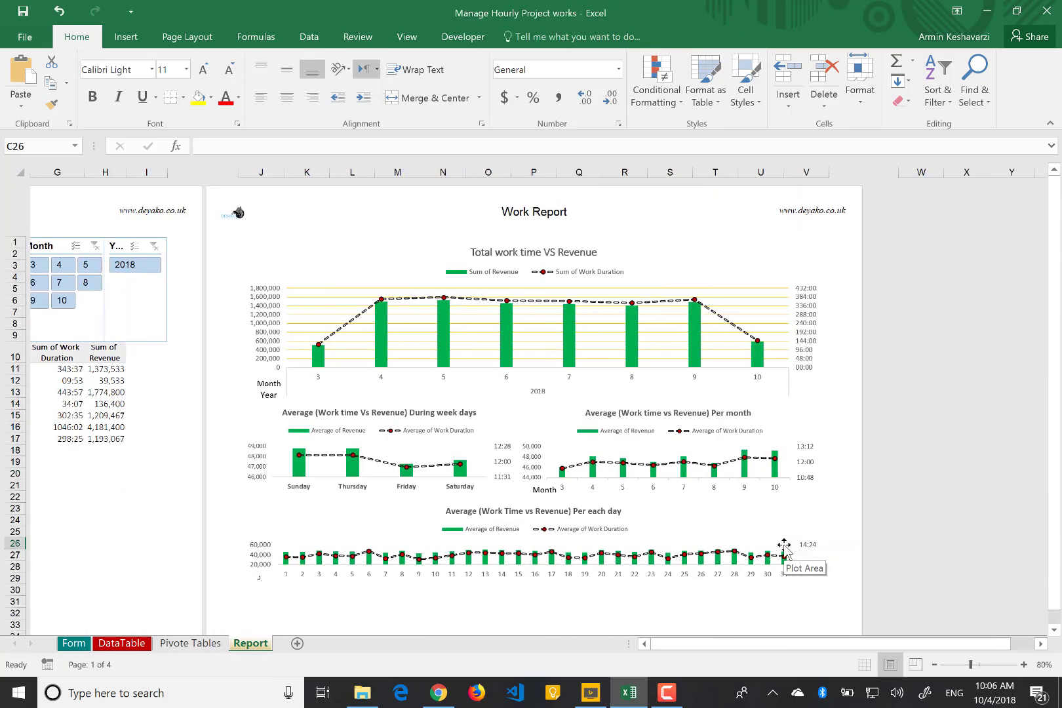
scroll(783, 545, down, 3)
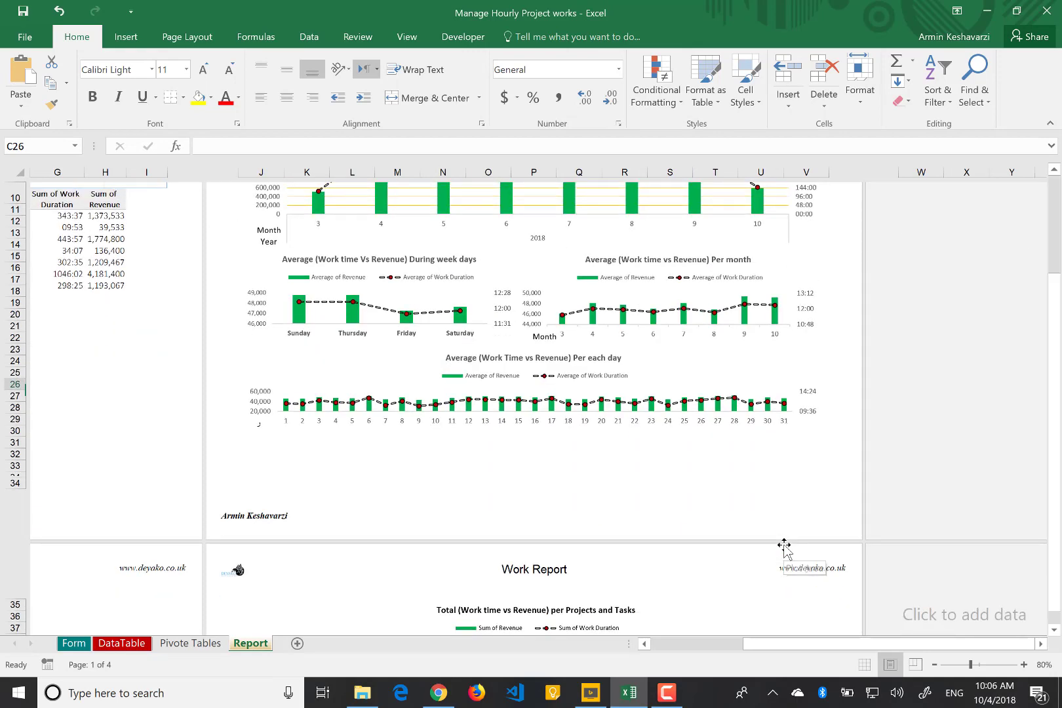
scroll(784, 545, left, 5)
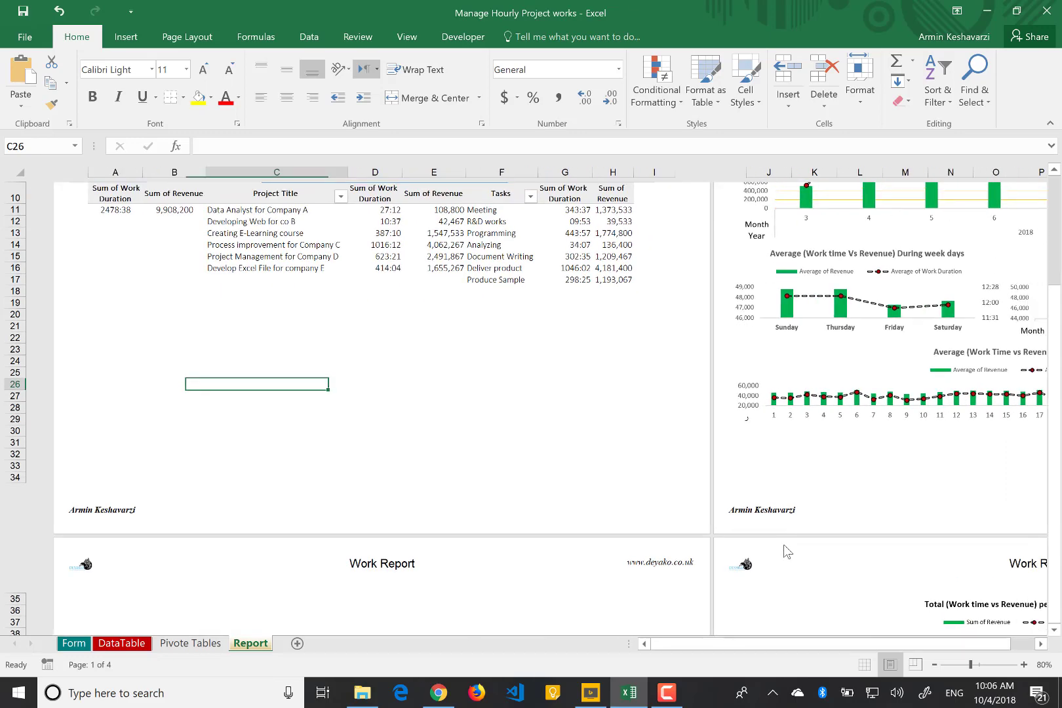
scroll(784, 551, up, 3)
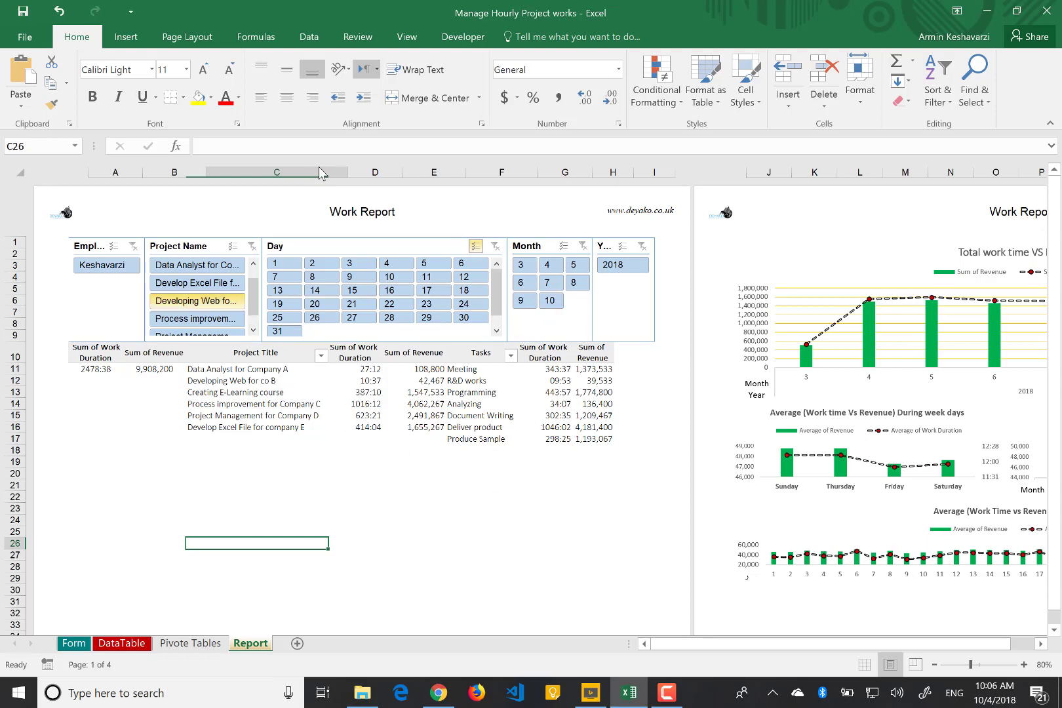
Step: Refresh all data sources in the workbook and check the project titles in the Report sheet's summary table
click(306, 37)
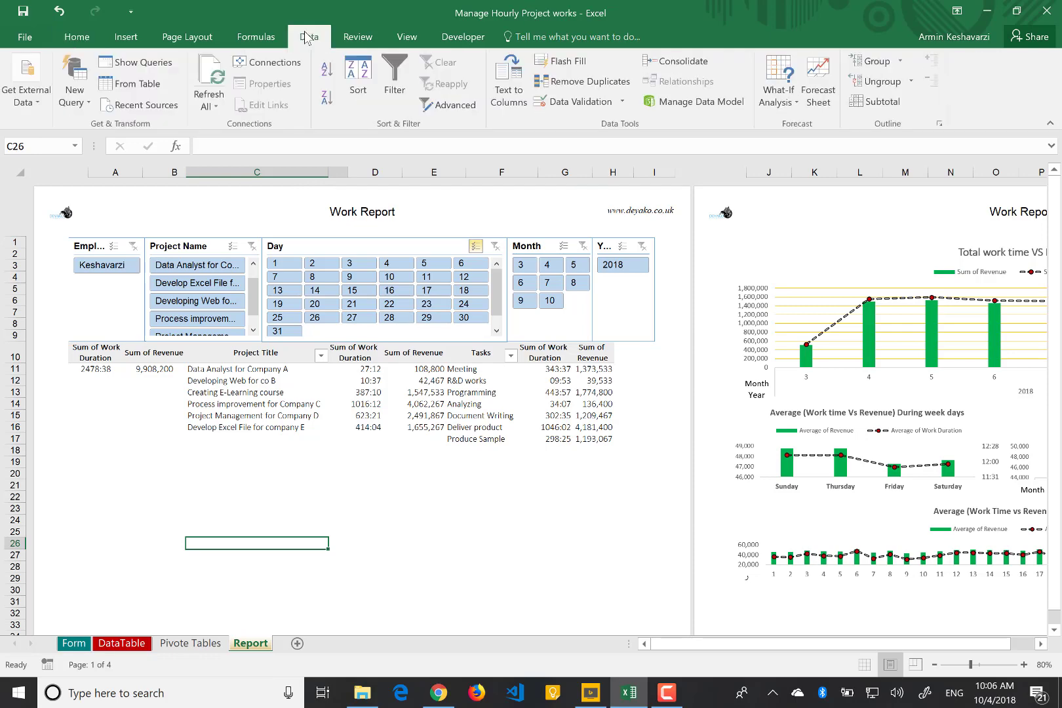
click(211, 85)
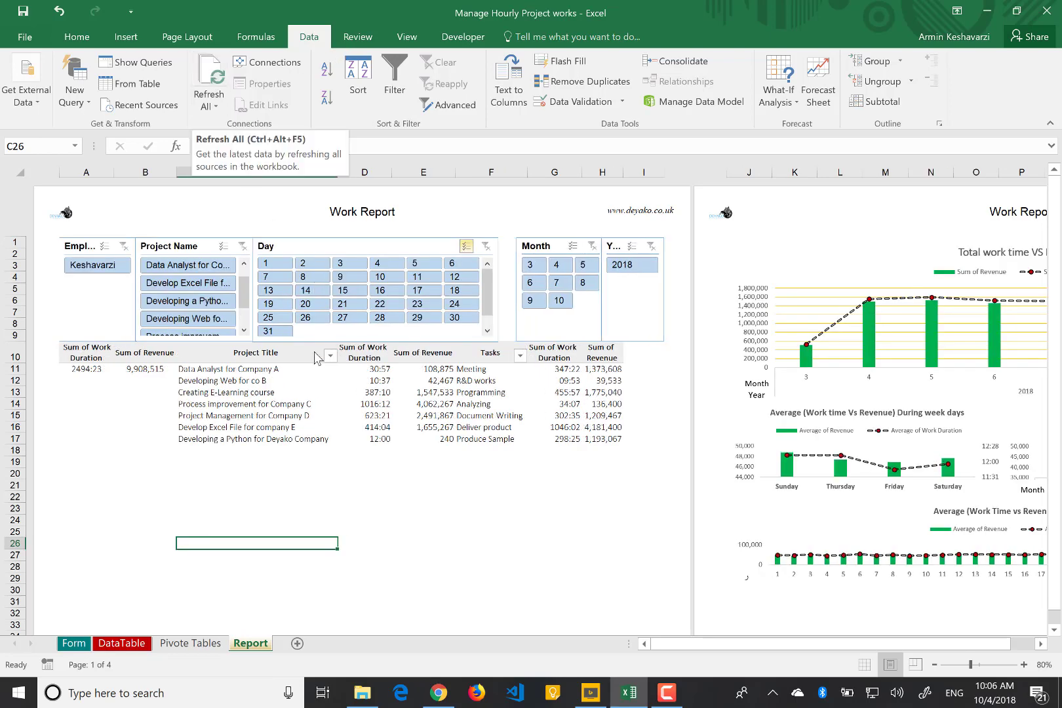
click(325, 472)
click(325, 462)
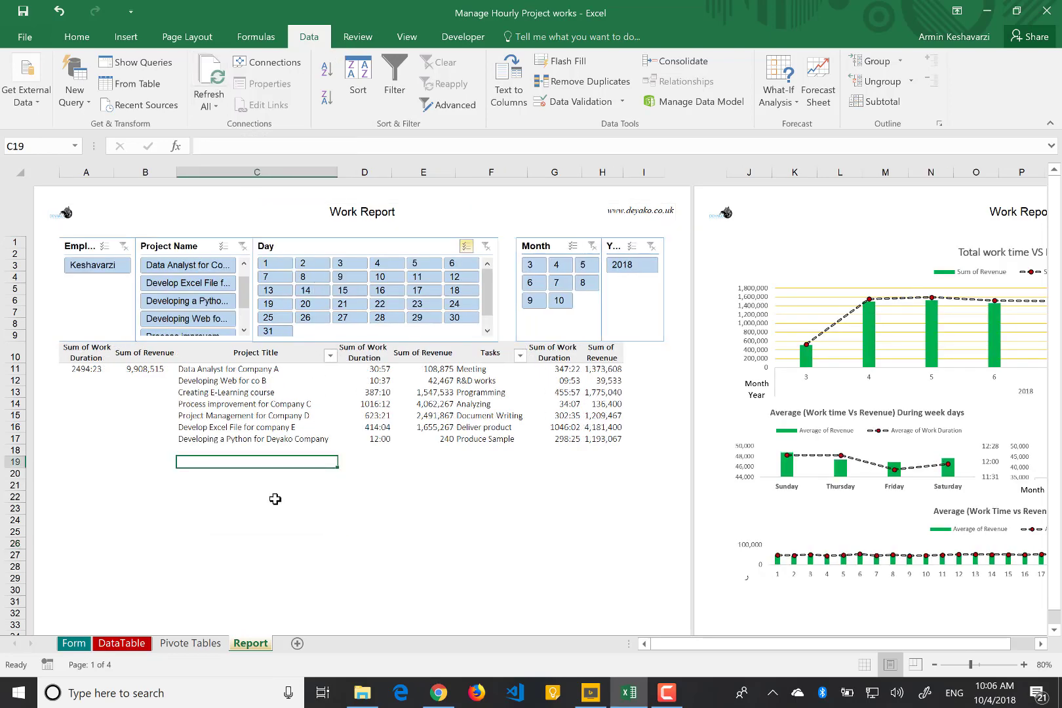
Step: Look at the Pivote Tables sheet, return to the Report sheet and filter the report to month 10 with the Month slicer
click(193, 643)
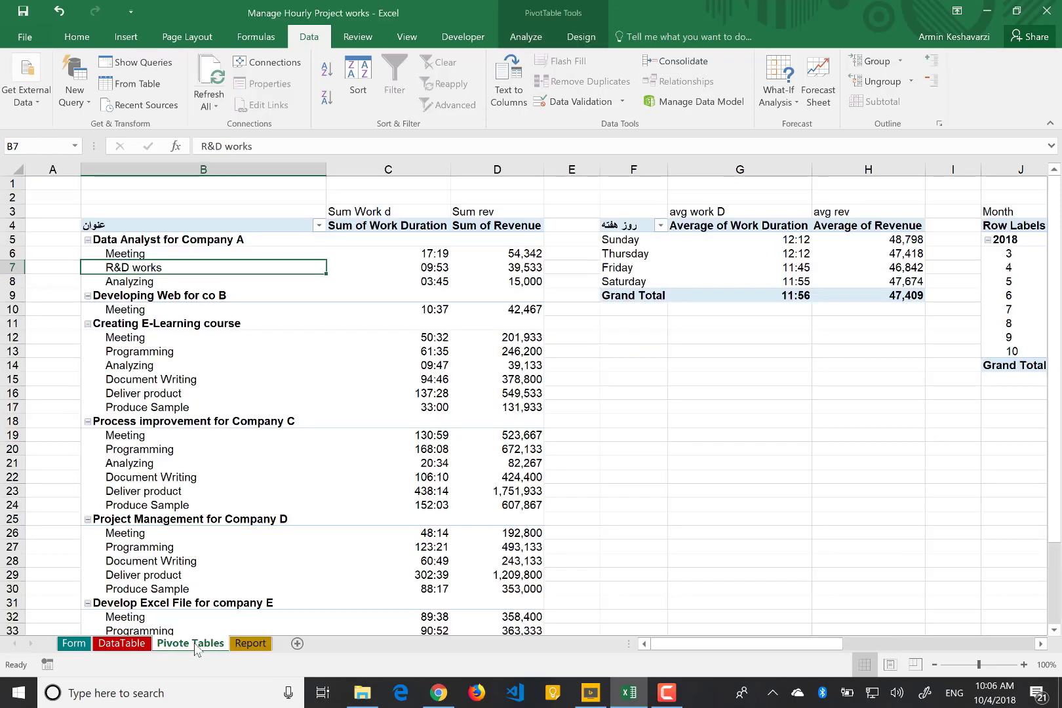
click(250, 644)
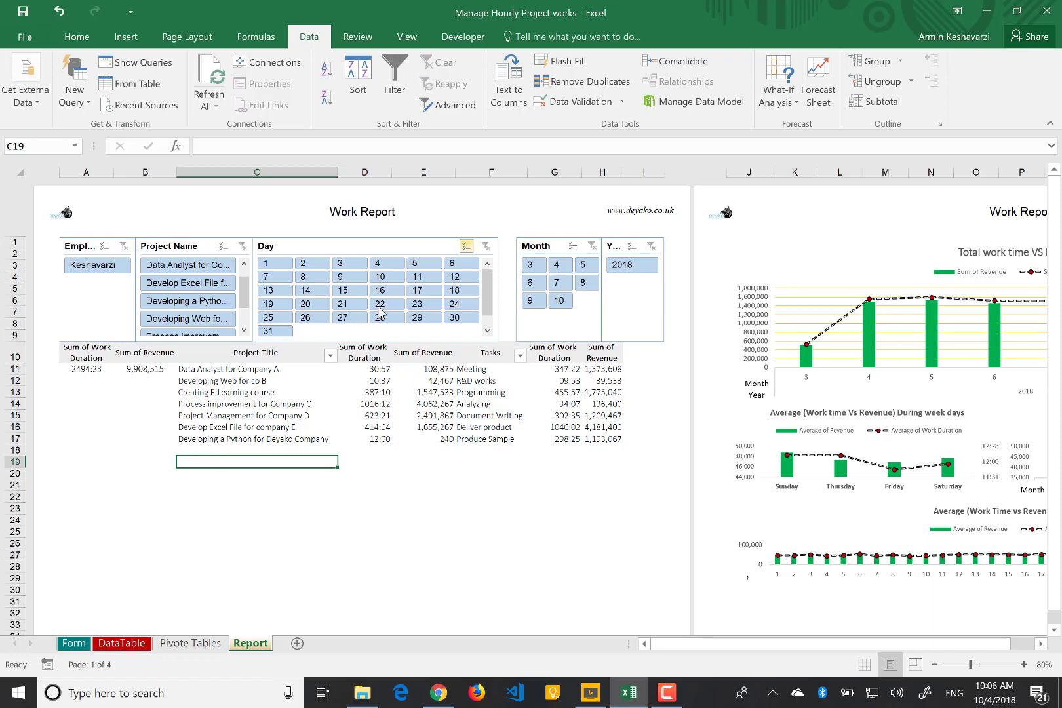
click(567, 304)
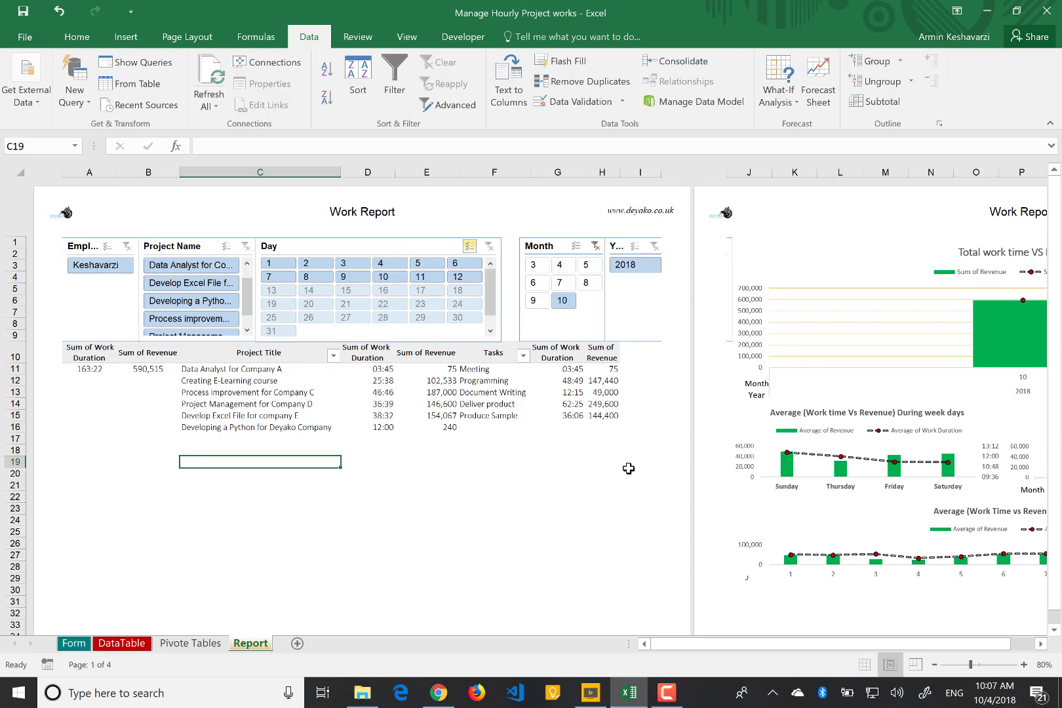
scroll(628, 468, down, 3)
scroll(627, 468, up, 3)
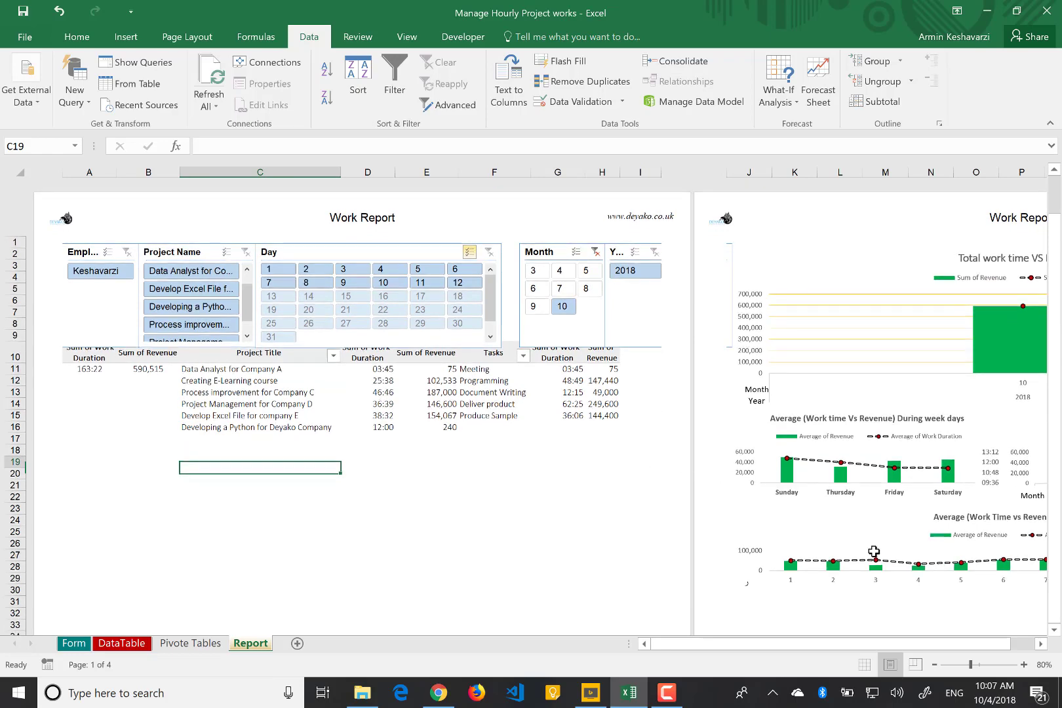
Step: Compare the Normal and Page Layout views, and in Page Layout move the Month slicer against the Day slicer and the Year slicer beside it
click(864, 666)
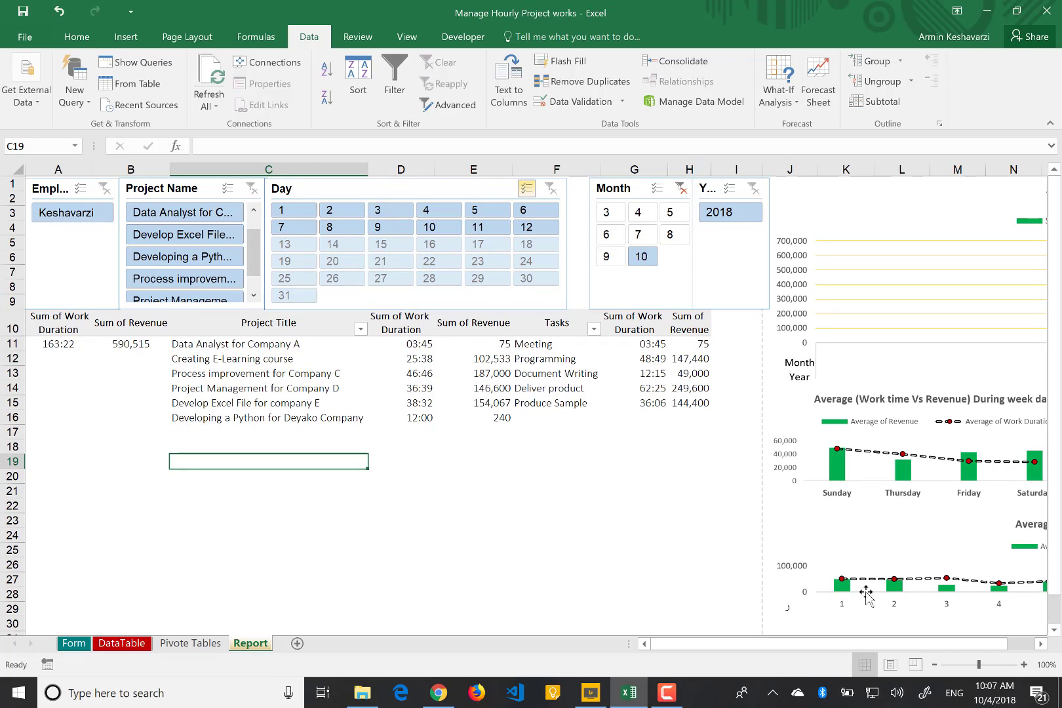
click(890, 666)
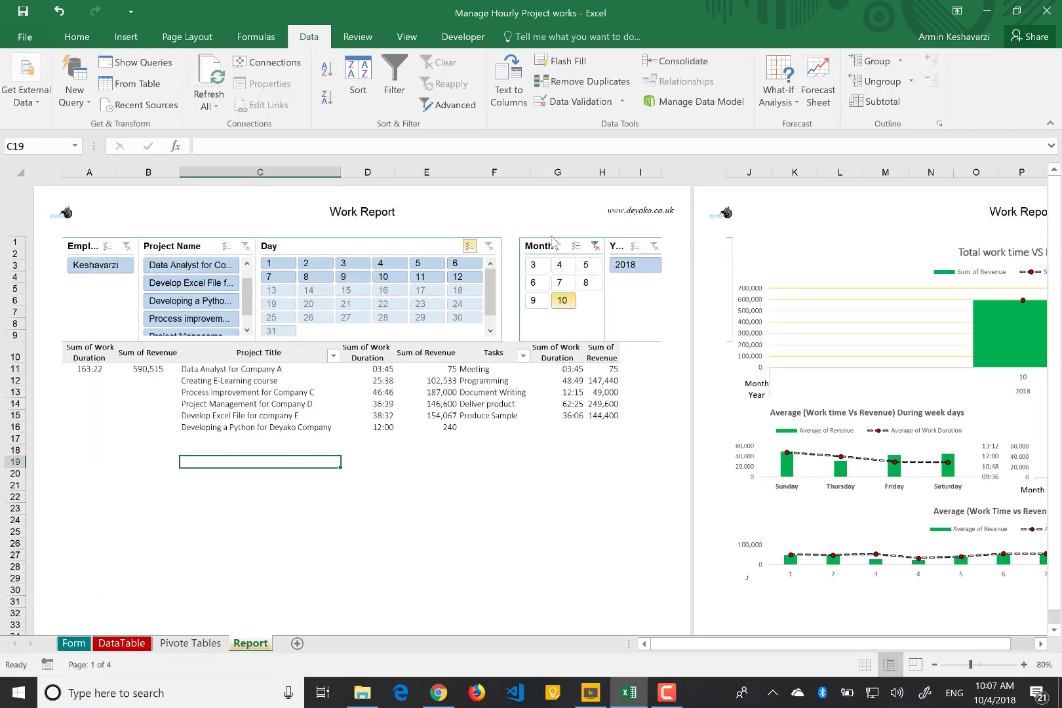
mouse_move(548, 246)
mouse_down()
mouse_move(531, 237)
mouse_move(526, 246)
mouse_move(532, 239)
mouse_up()
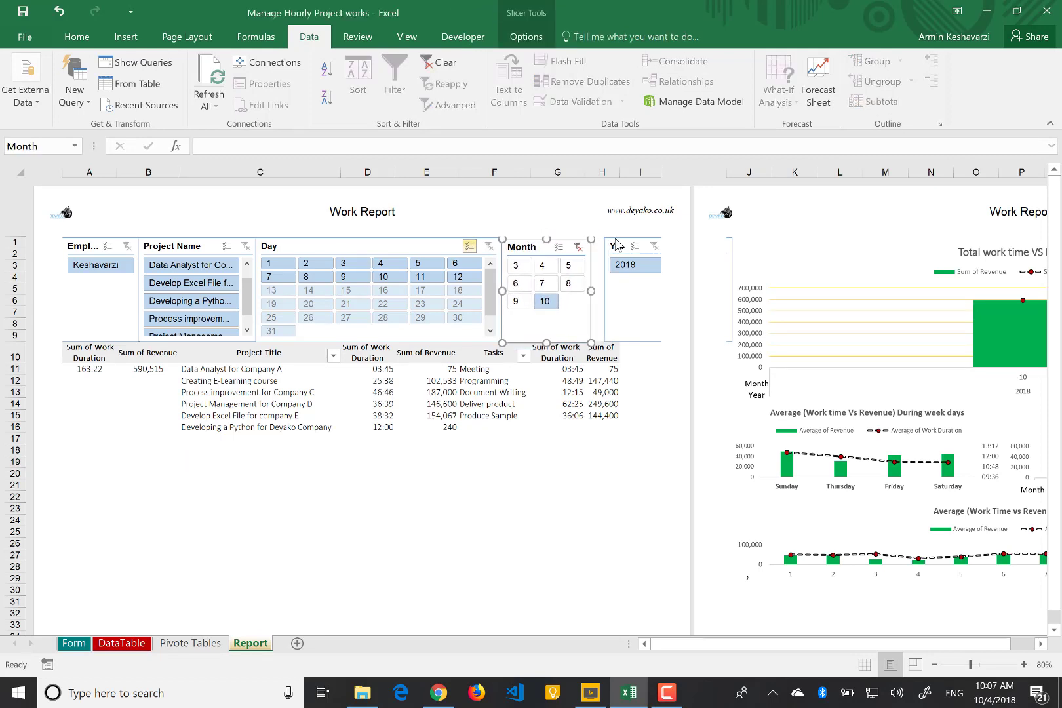
drag(616, 244, 601, 241)
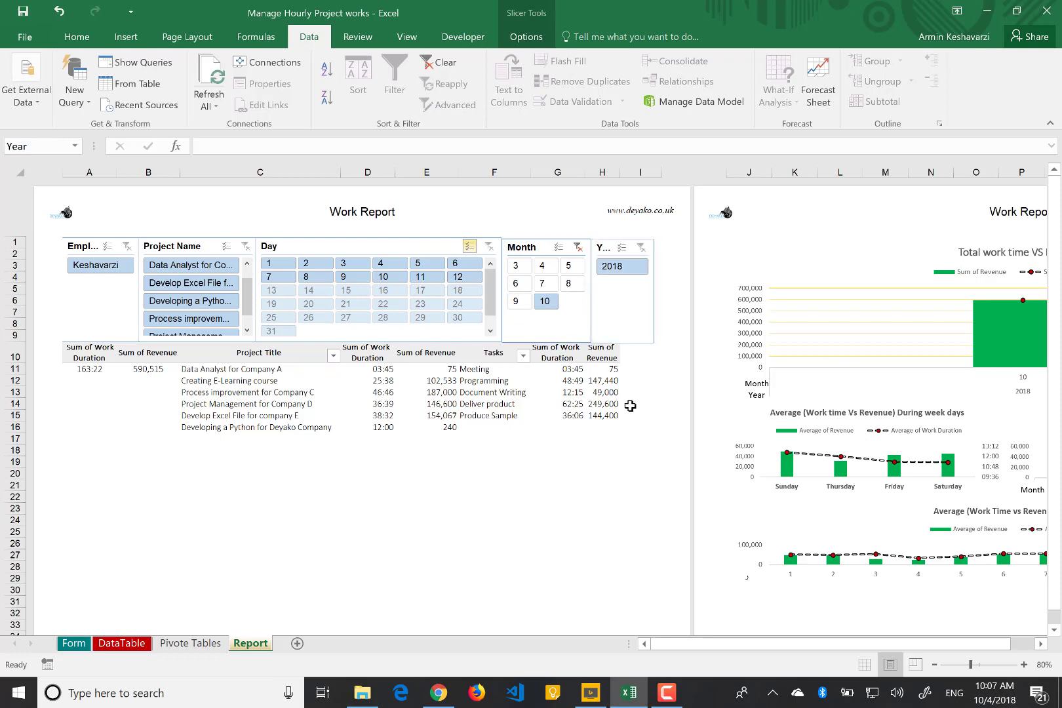
click(563, 530)
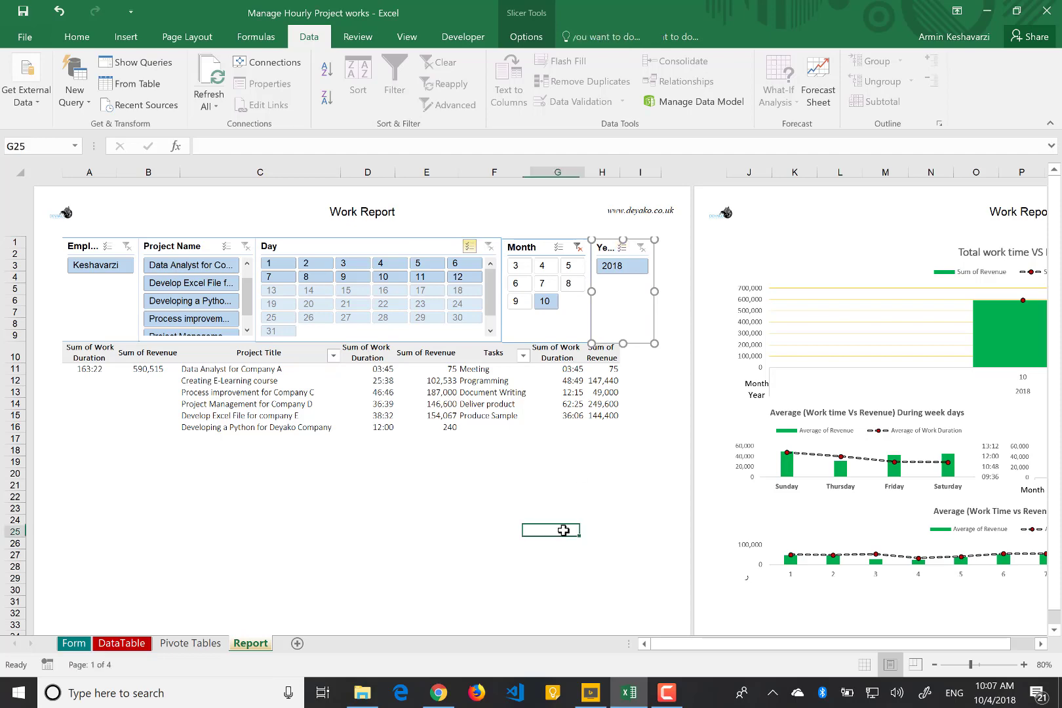
Step: Switch the Report sheet to Normal view and clear the Month slicer's filter
click(864, 668)
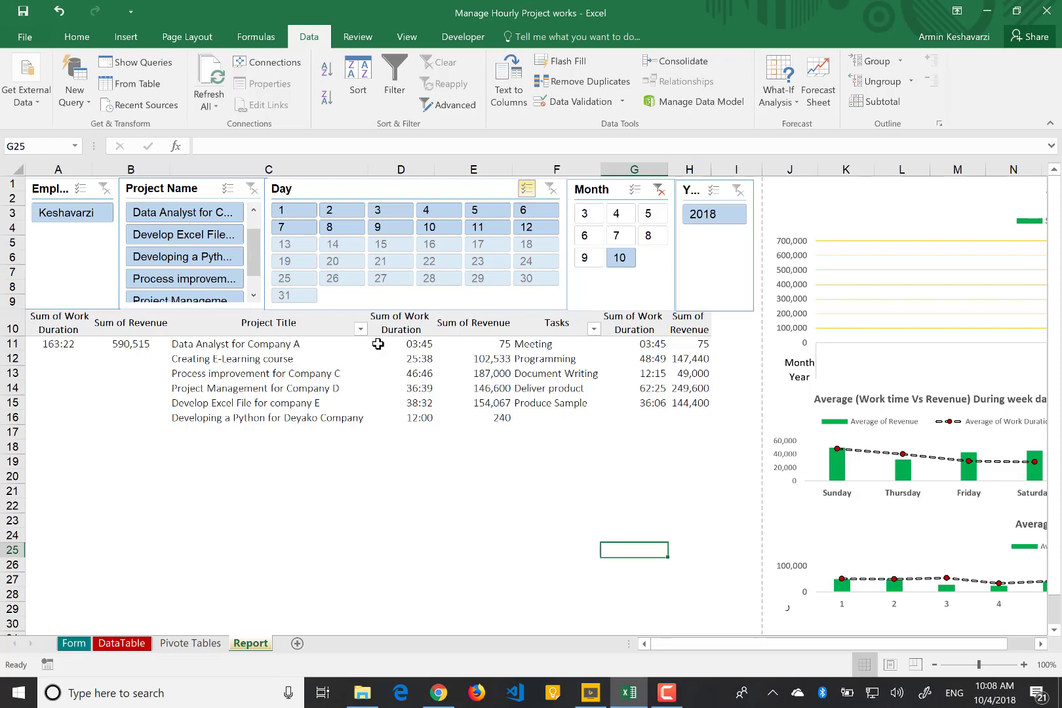
scroll(619, 409, right, 4)
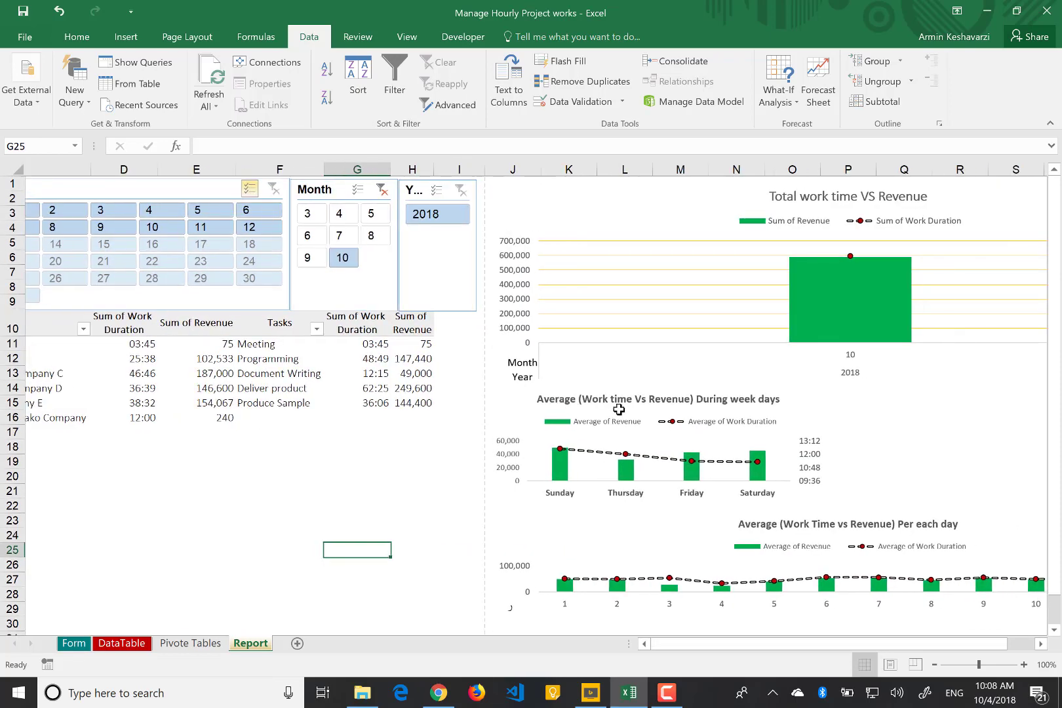
scroll(619, 409, left, 2)
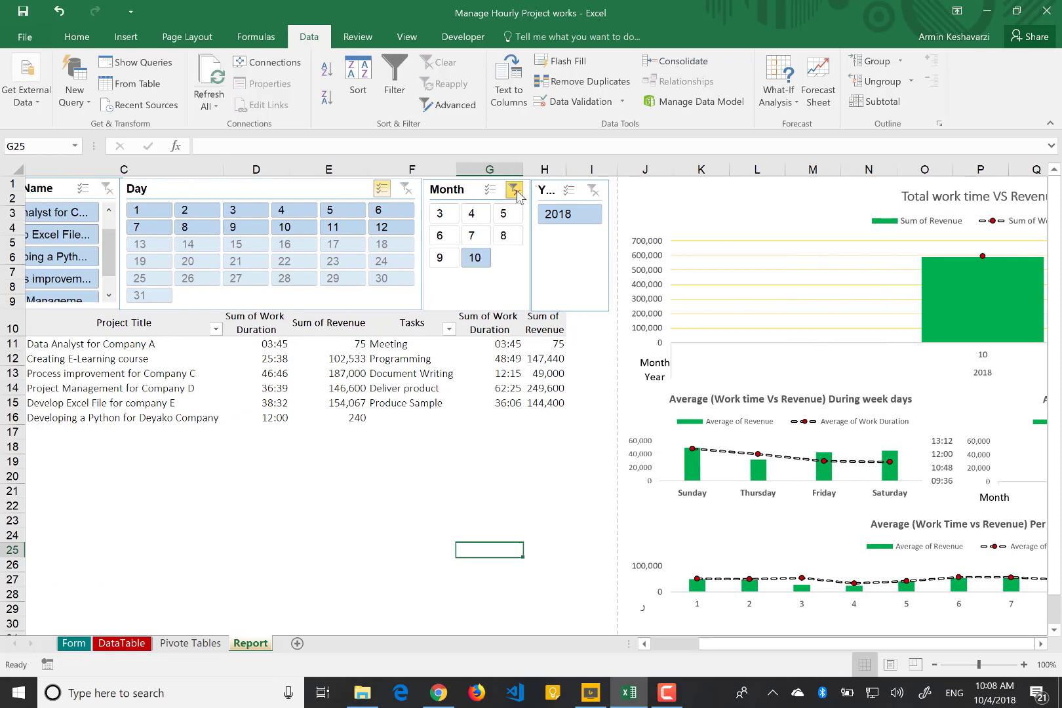
click(516, 192)
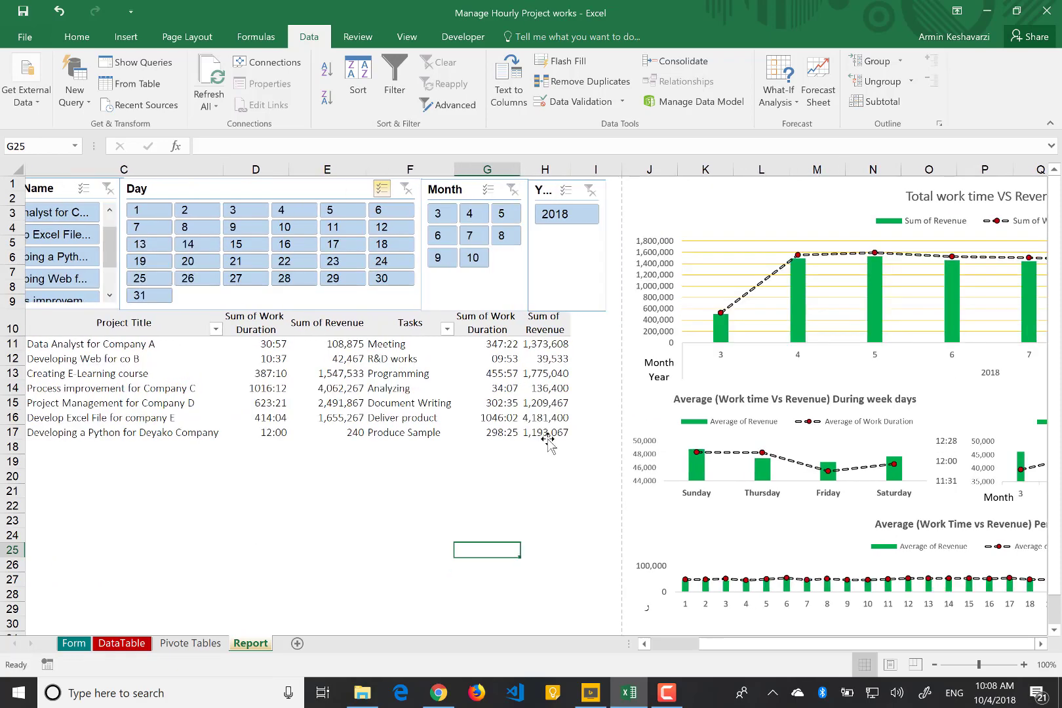
Step: Examine the work time and revenue charts on the Report sheet, including the Deliver product peak of the Process improvement for Company C project
scroll(548, 443, right, 5)
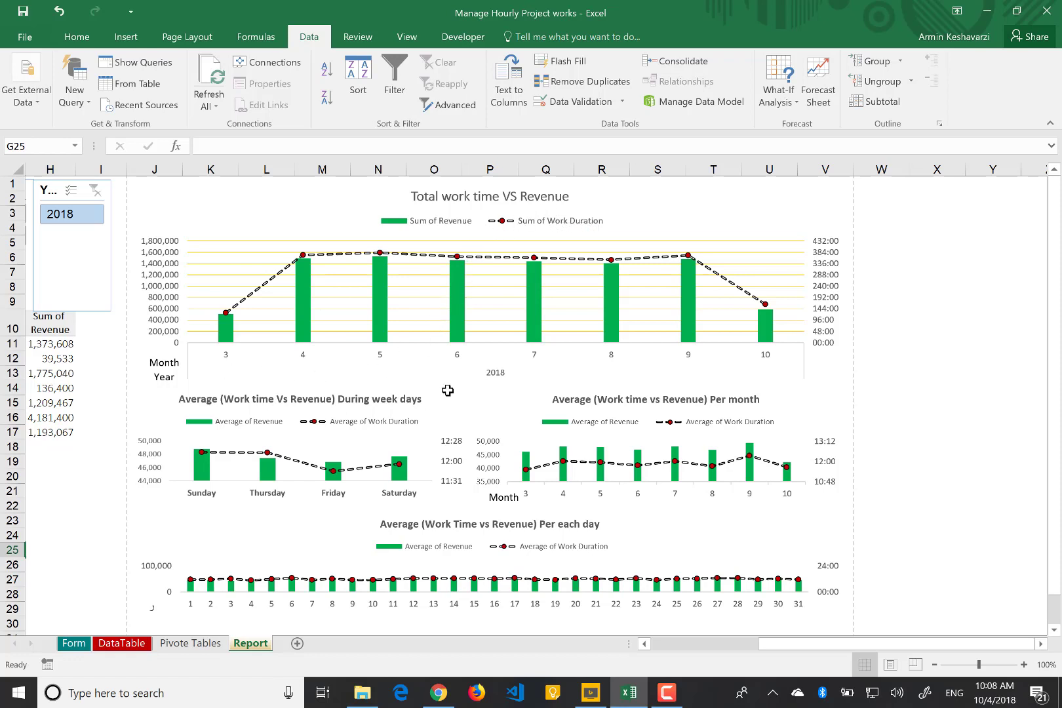
scroll(485, 420, down, 2)
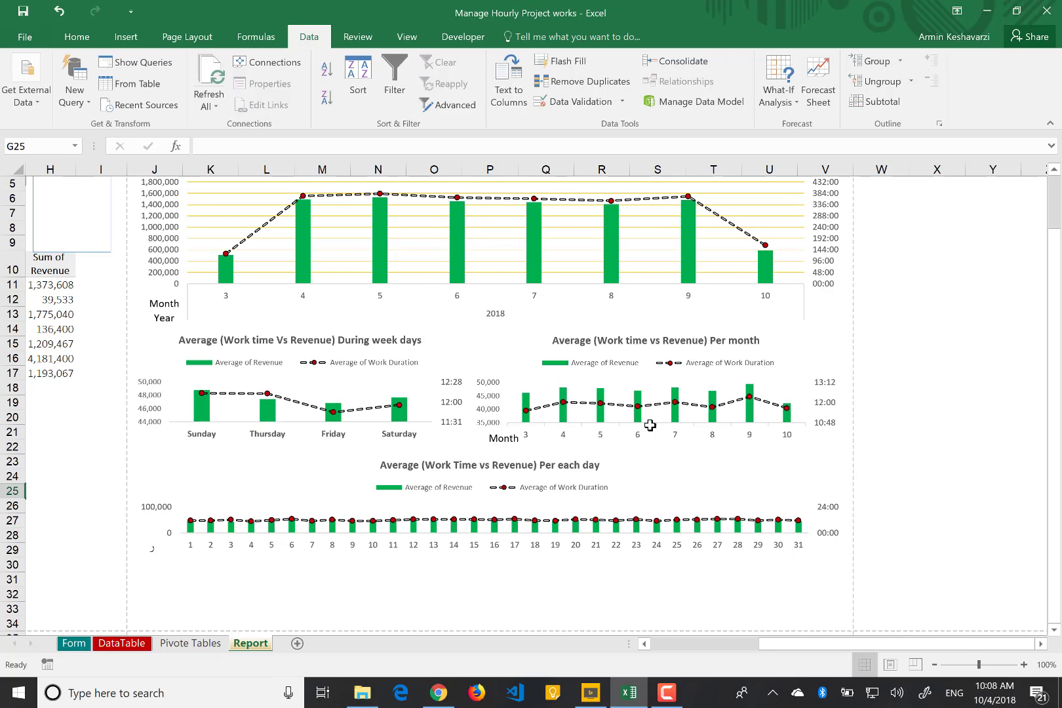
scroll(272, 418, up, 2)
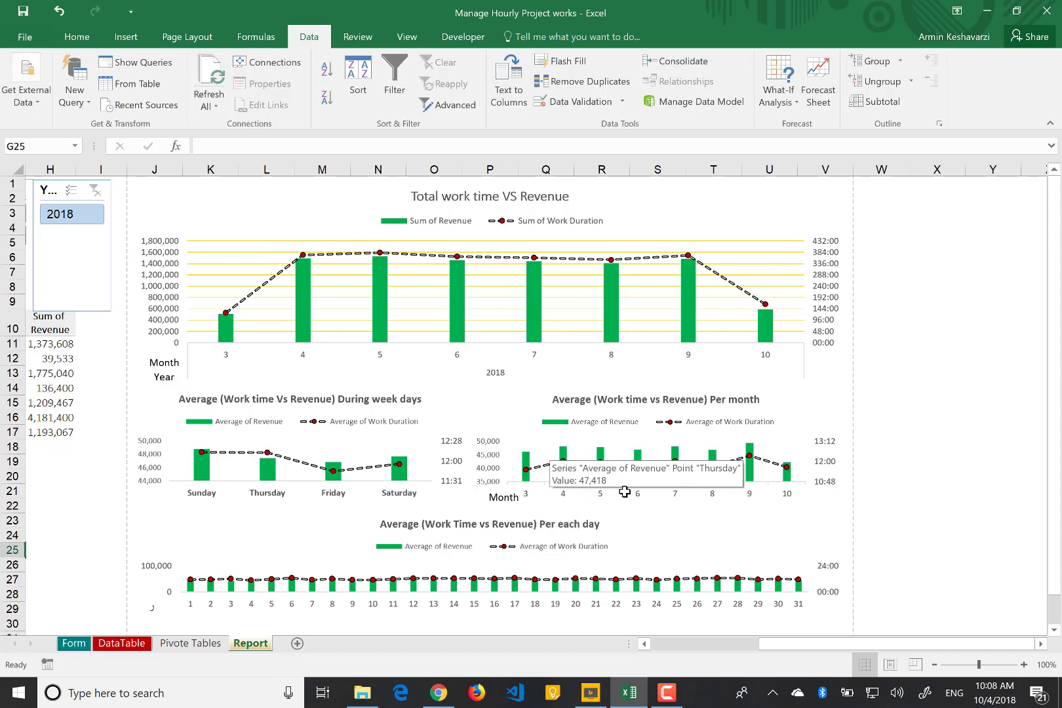
scroll(715, 547, down, 3)
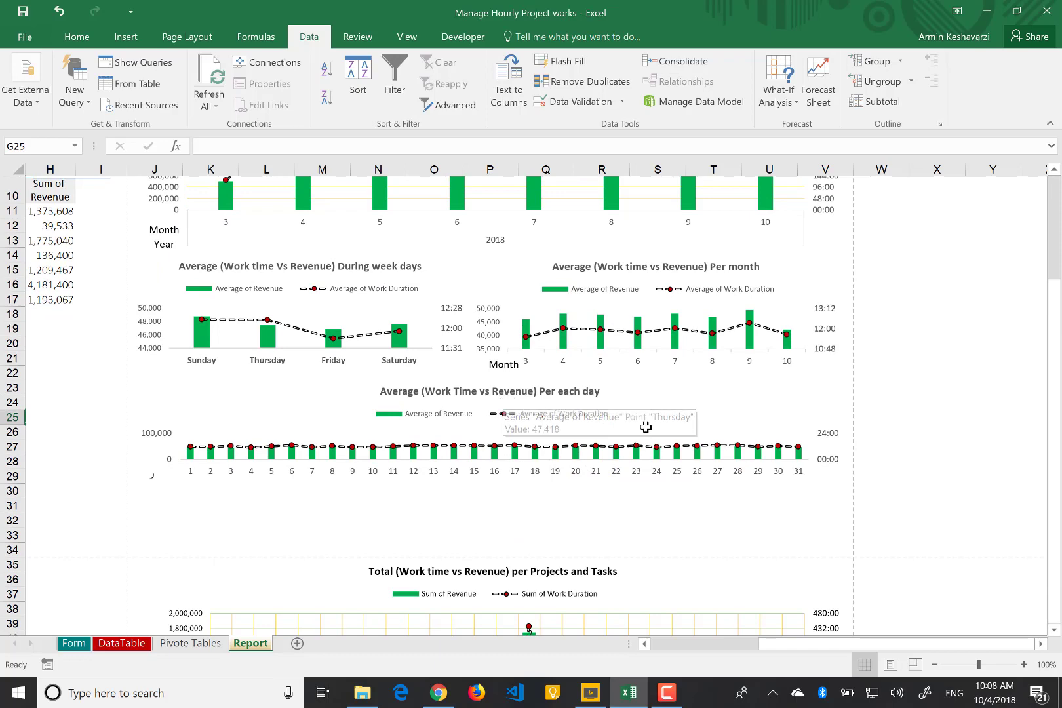
scroll(664, 451, down, 5)
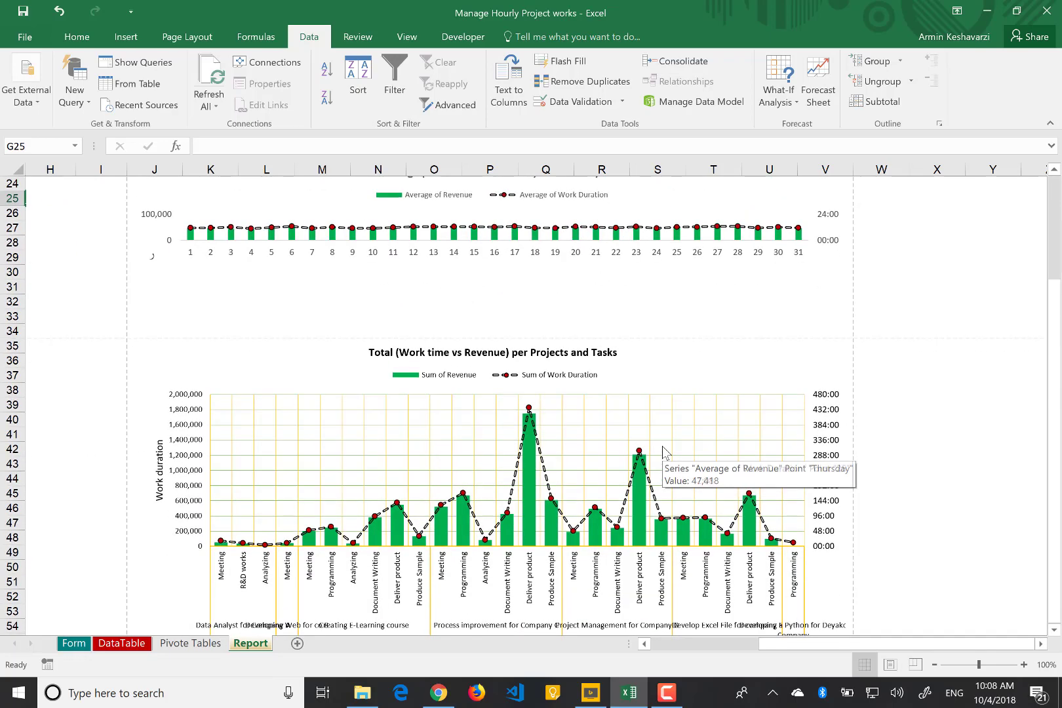
scroll(663, 451, down, 1)
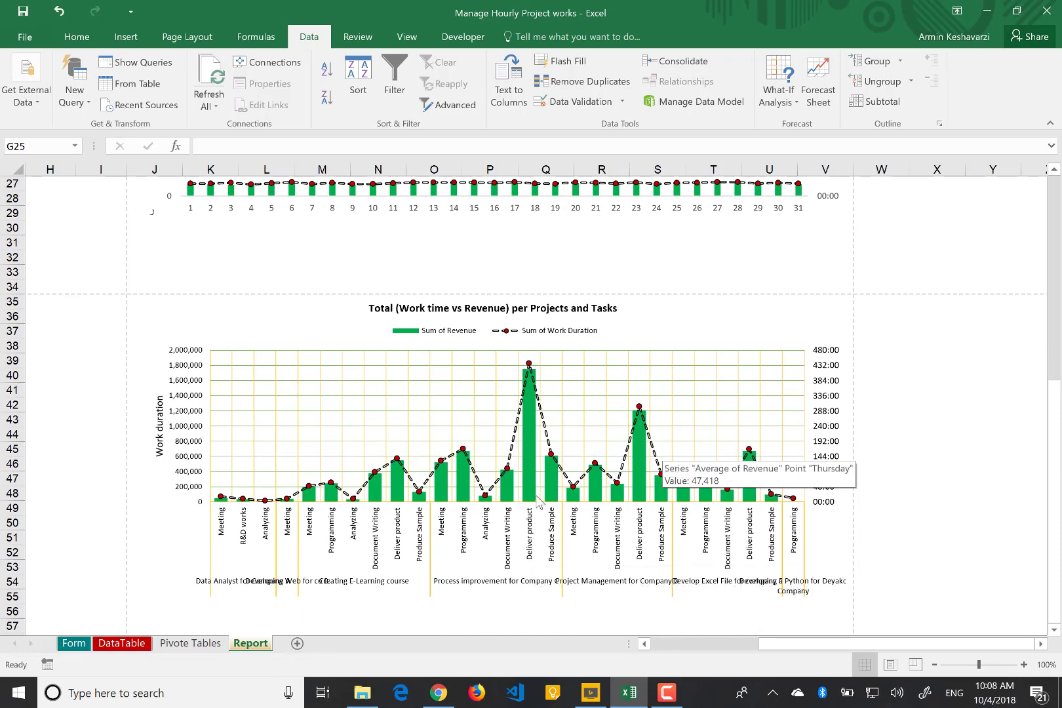
mouse_move(536, 457)
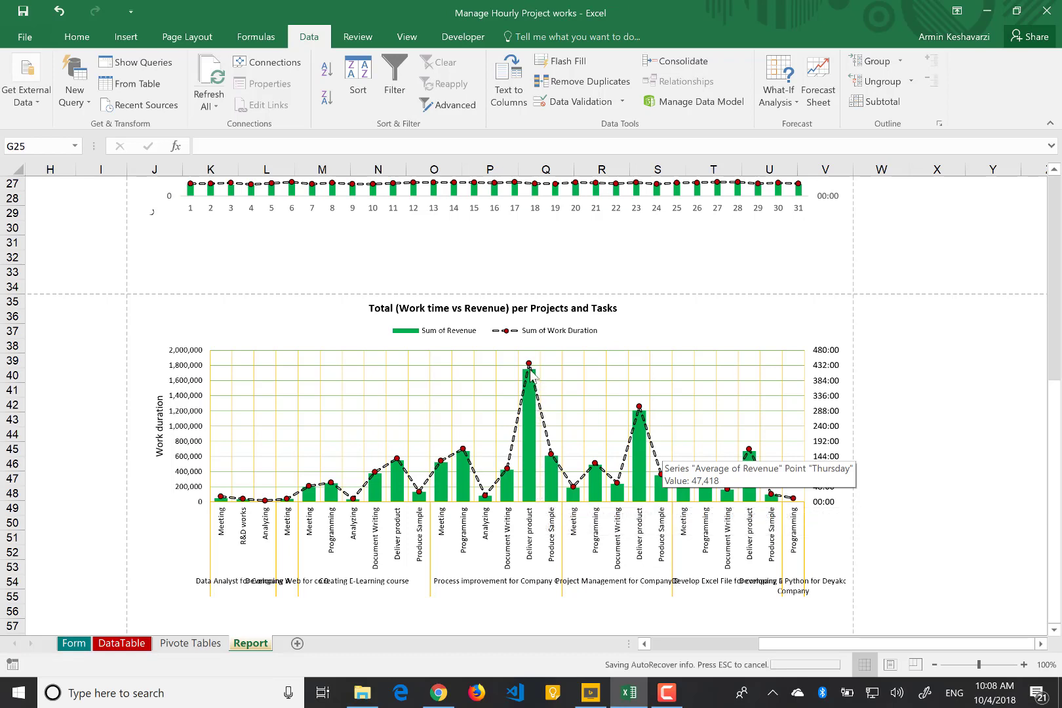
mouse_move(532, 375)
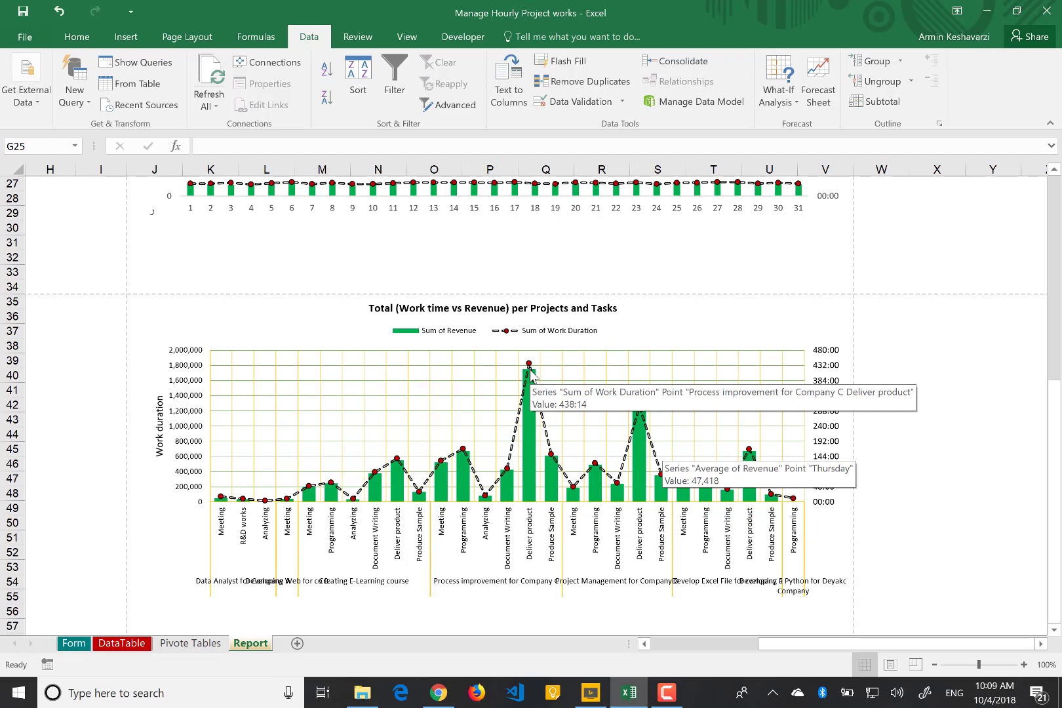
scroll(532, 374, up, 9)
scroll(532, 375, left, 4)
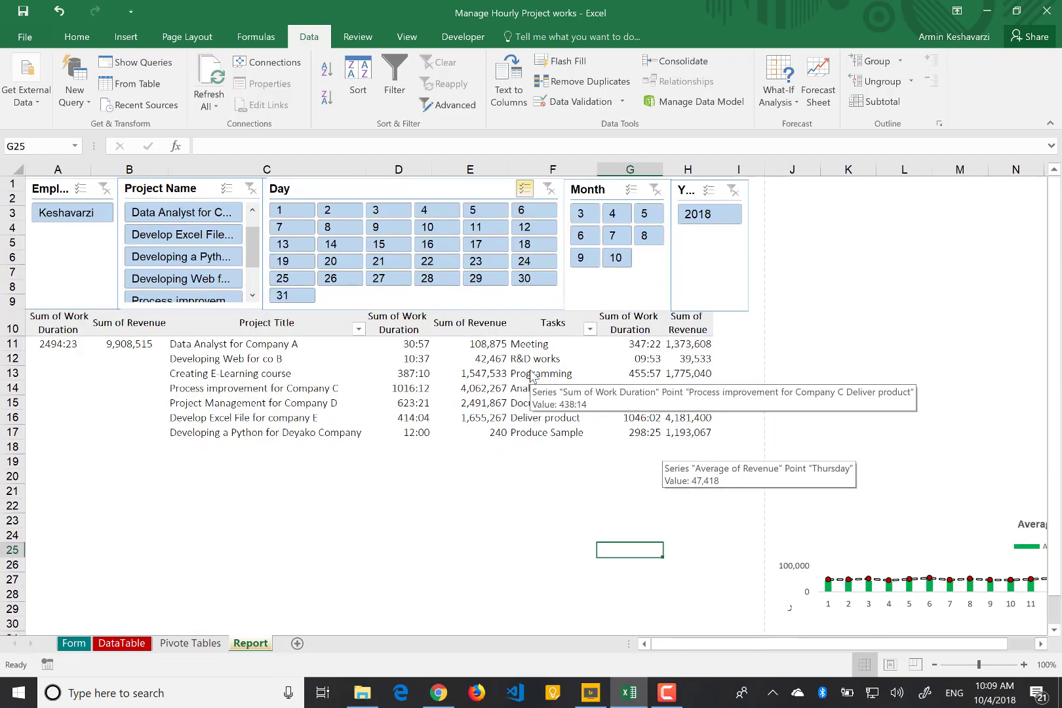
Step: Look over the Pivote Tables and DataTable sheets and return to the Report sheet
click(195, 645)
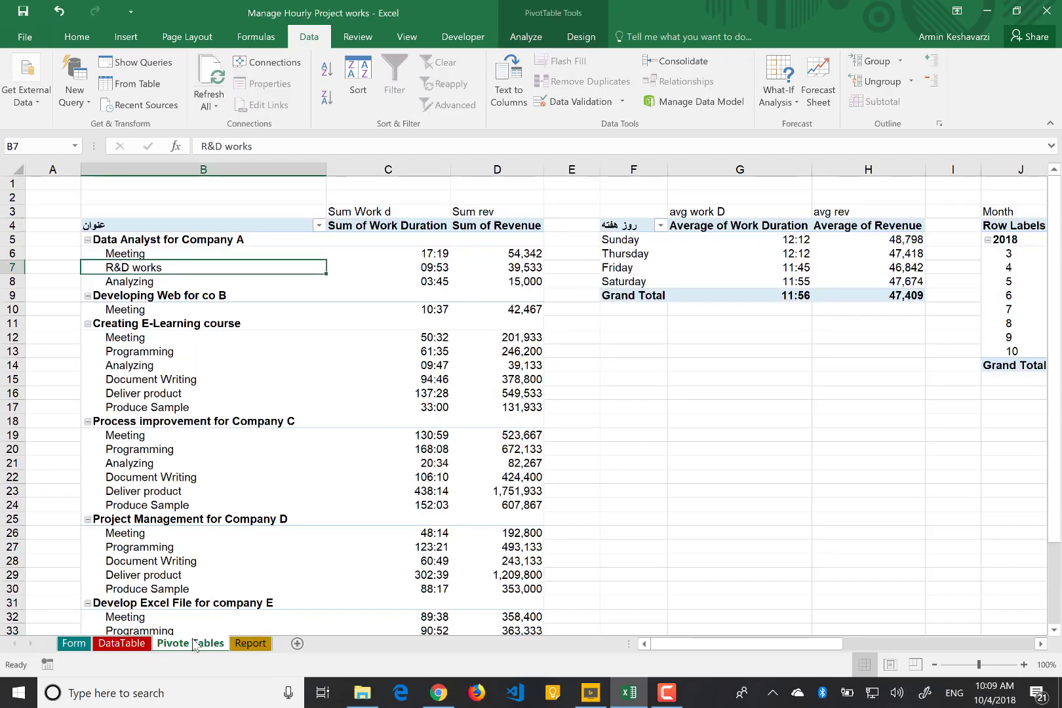
click(113, 647)
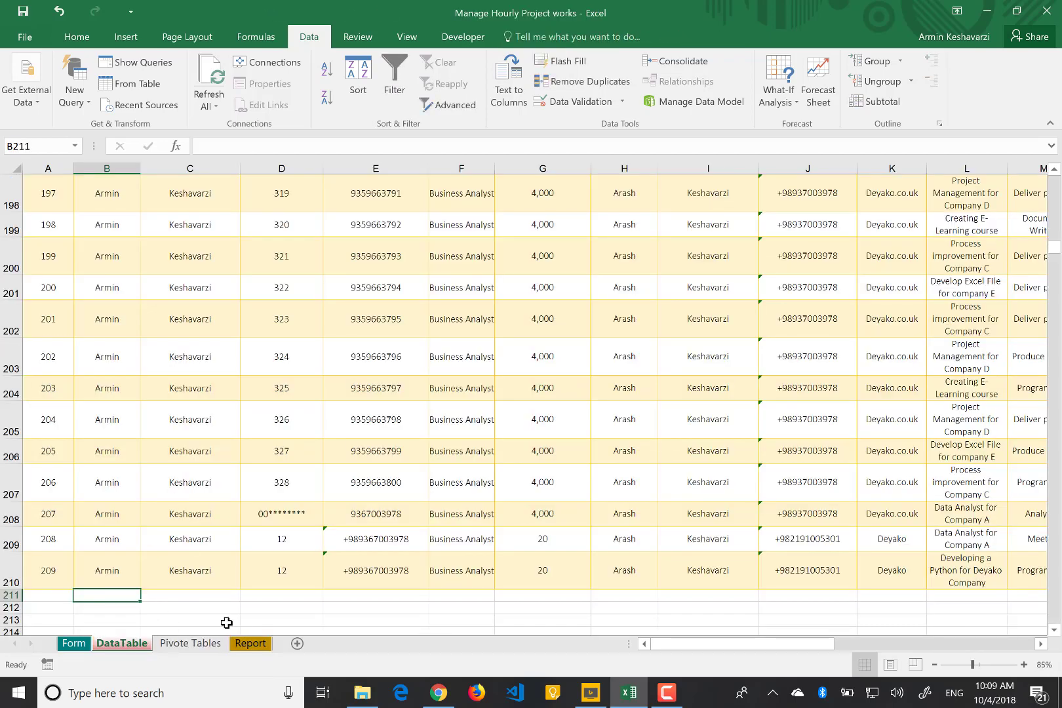
click(251, 643)
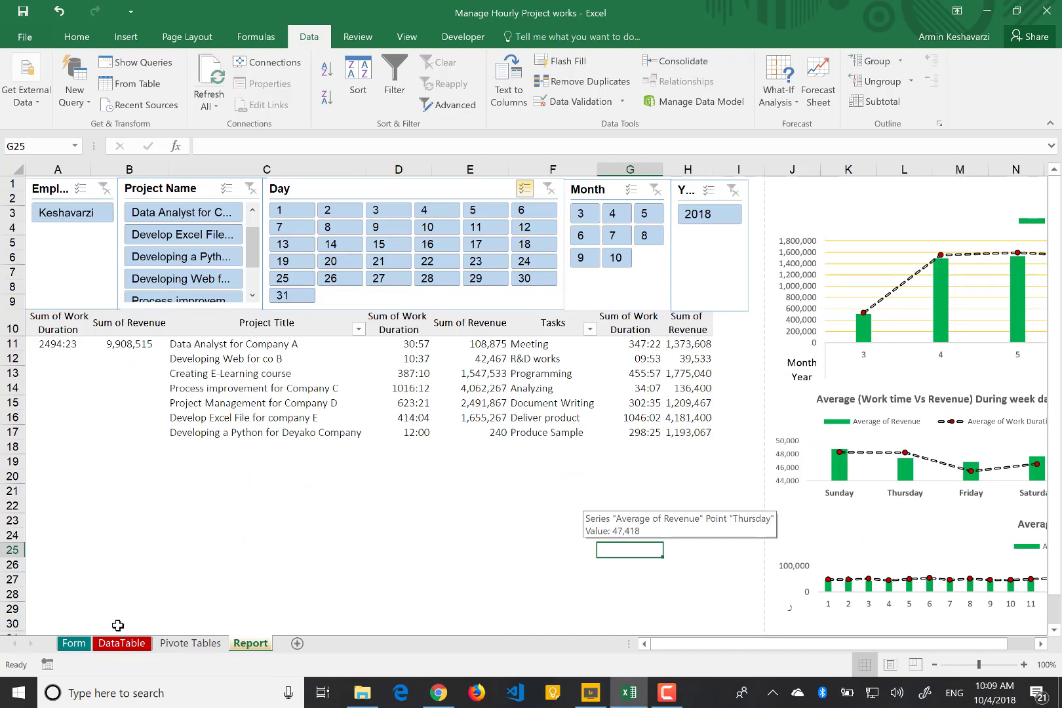
Step: Insert a PivotChart based on DataEnteryTable from the DataTable sheet, placed in the existing Pivote Tables worksheet at cell V4
click(116, 645)
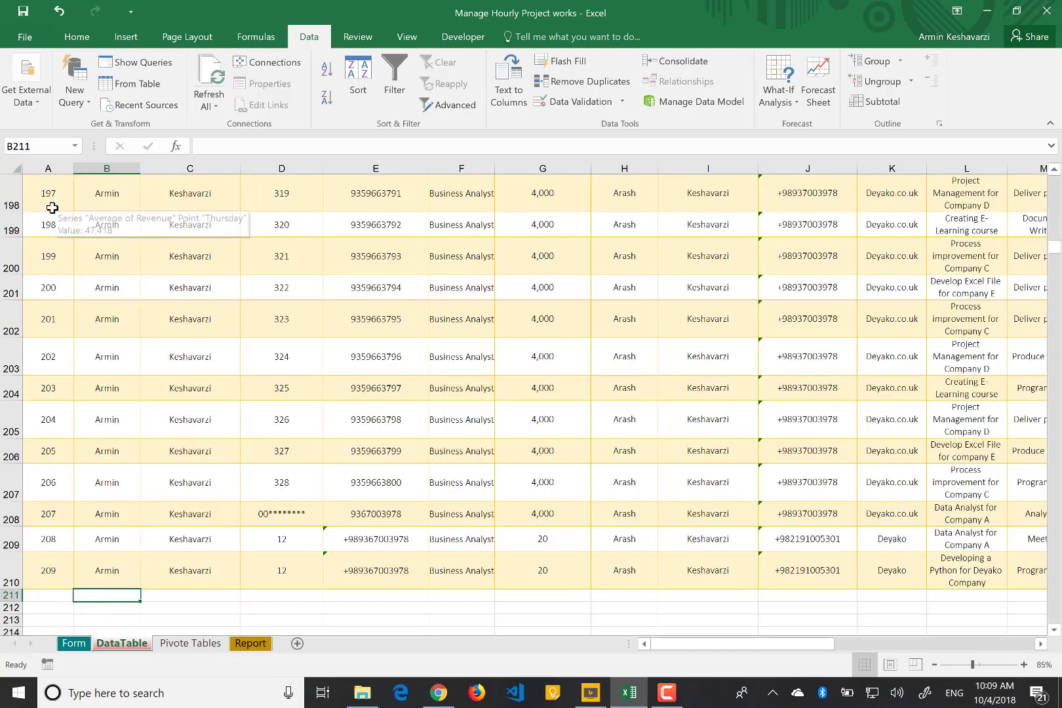
scroll(88, 242, up, 10)
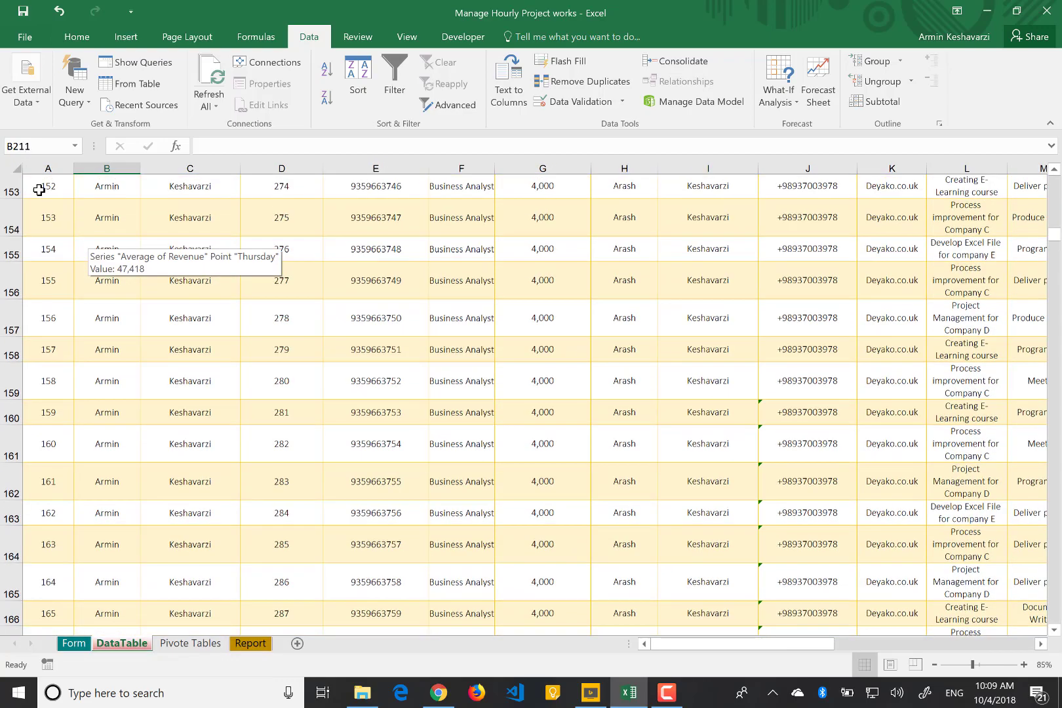
click(40, 190)
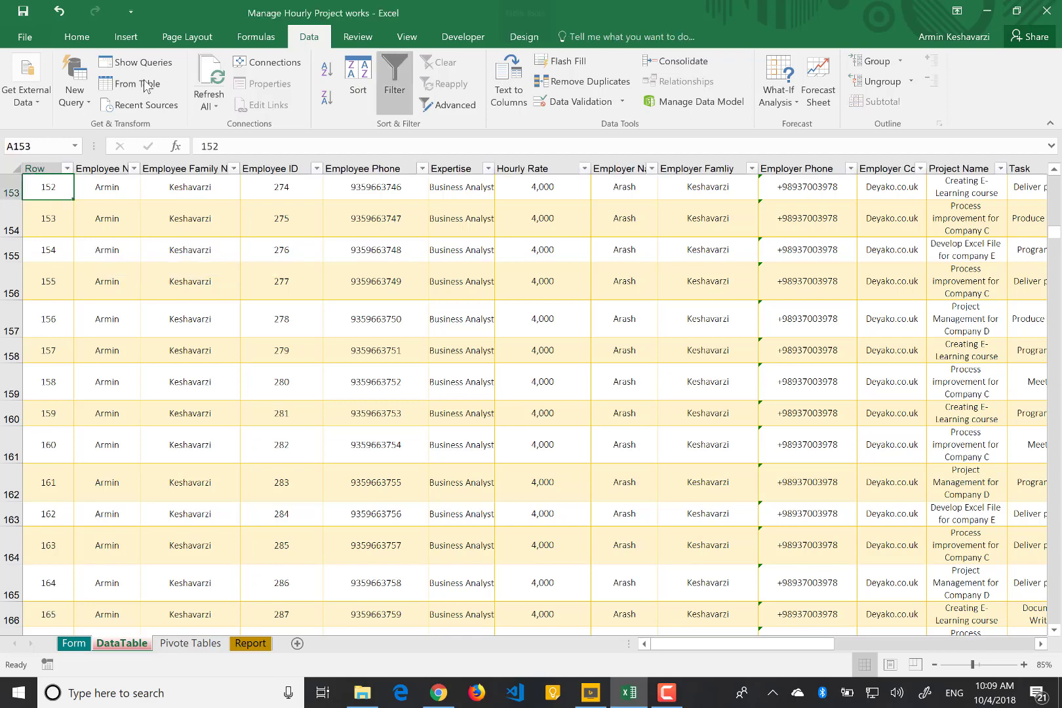
click(128, 39)
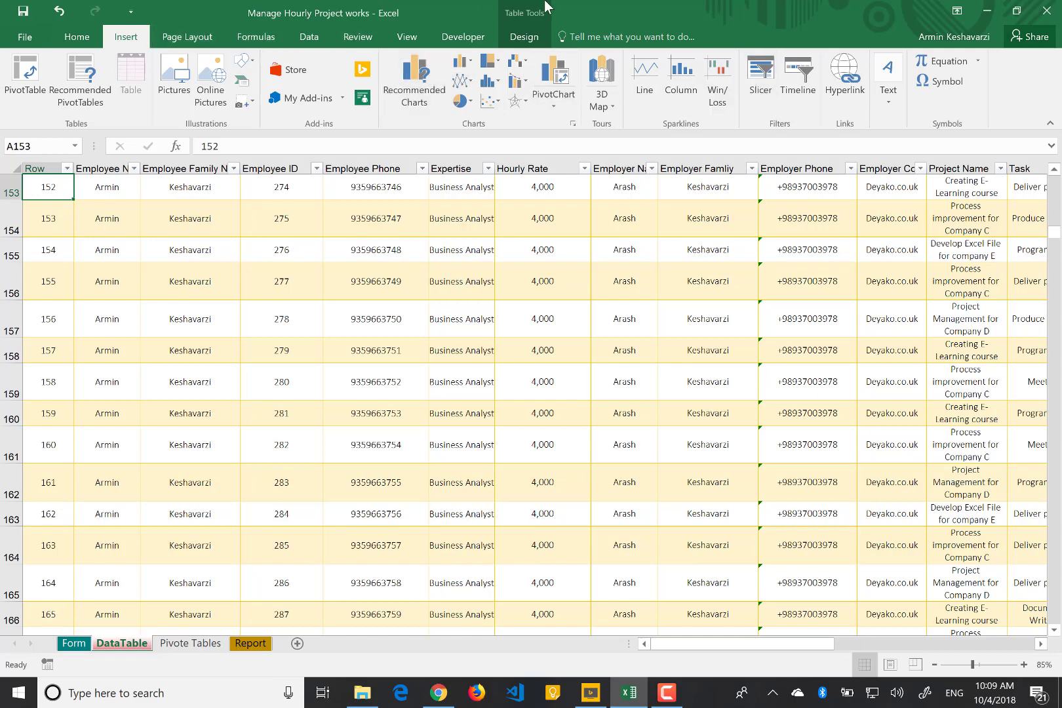
click(560, 77)
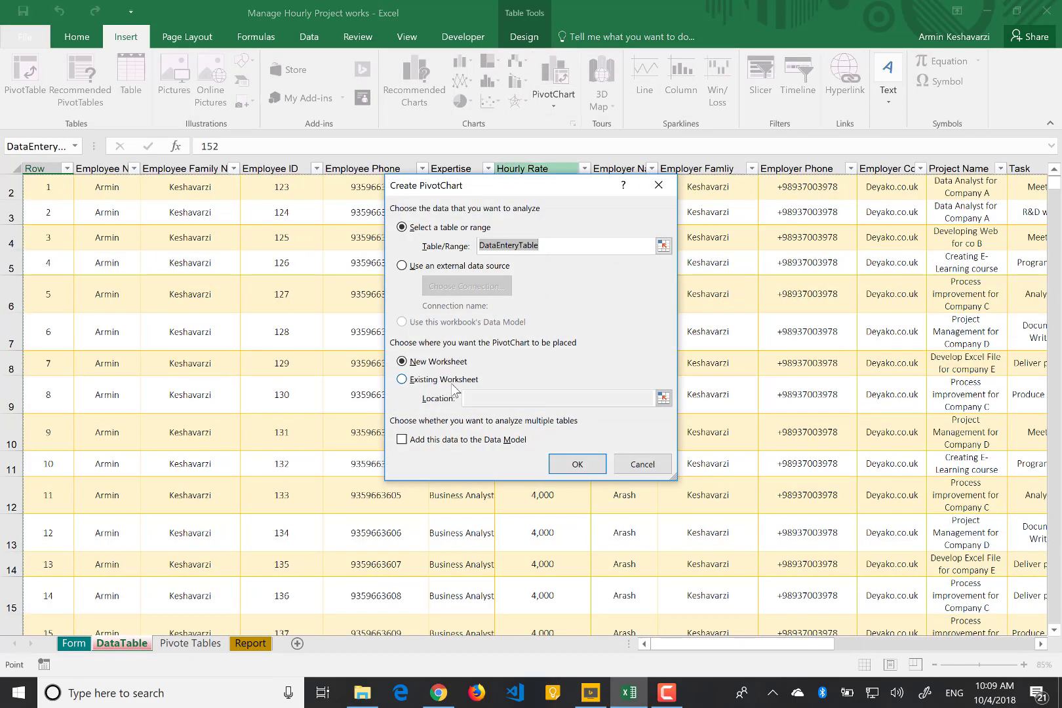
click(451, 386)
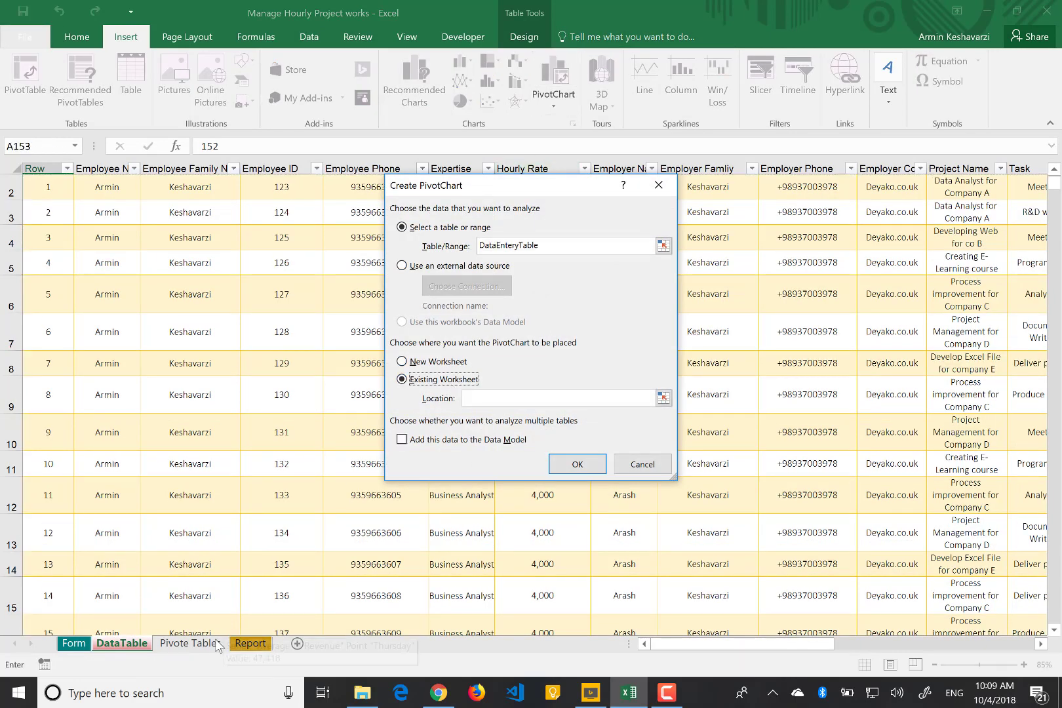
click(190, 643)
scroll(921, 300, right, 6)
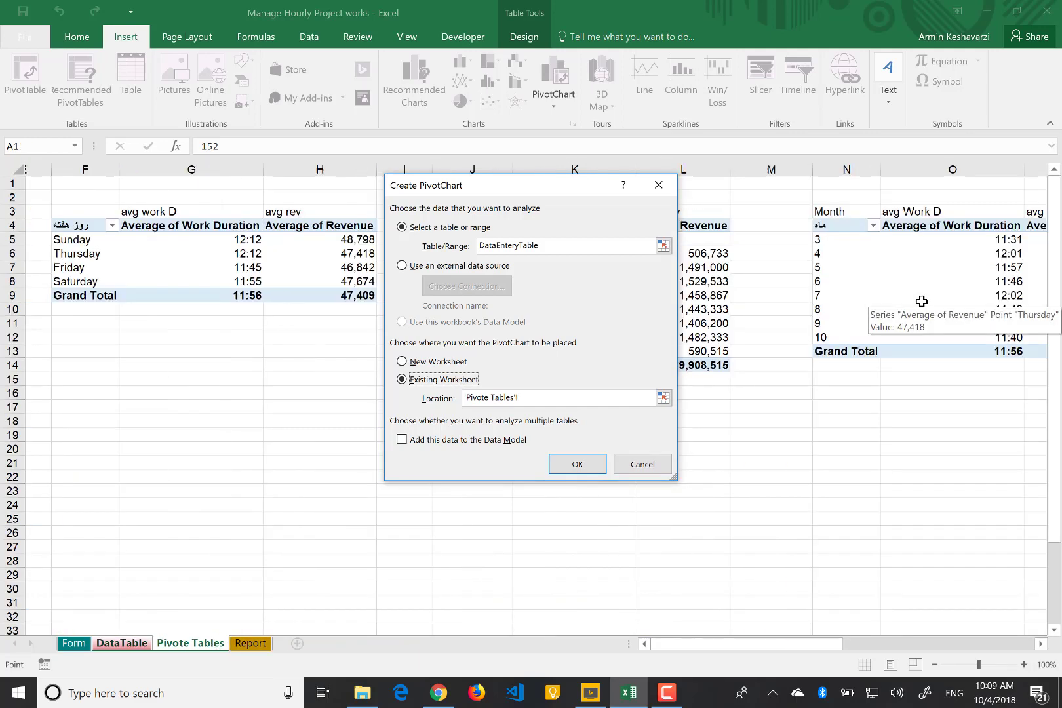
scroll(918, 301, right, 3)
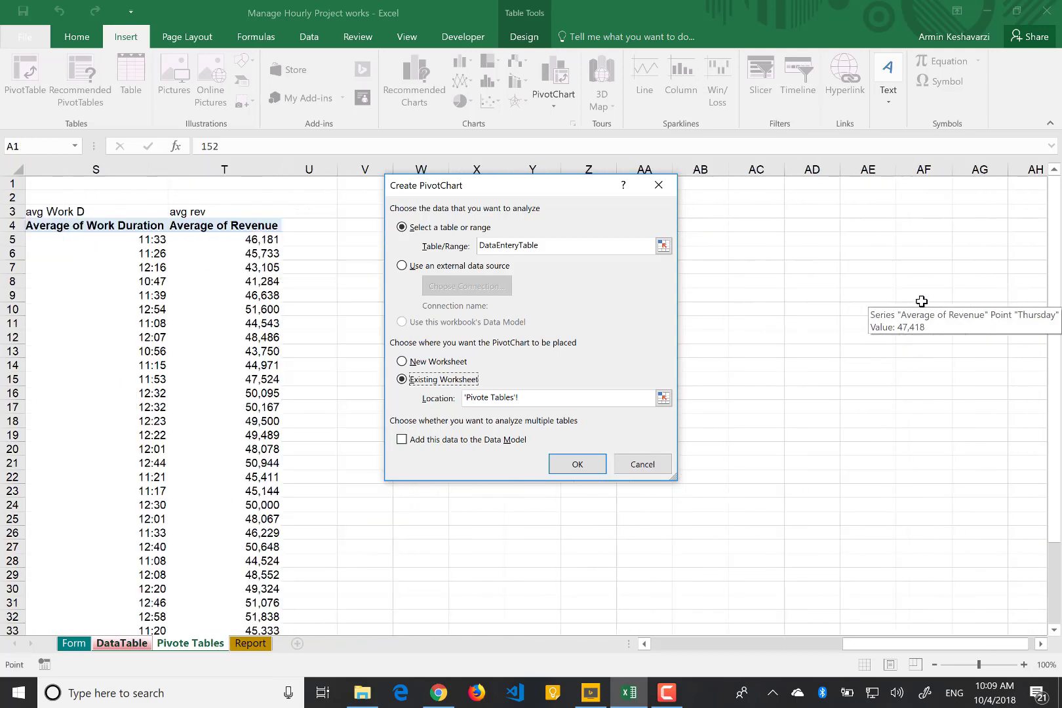
click(234, 227)
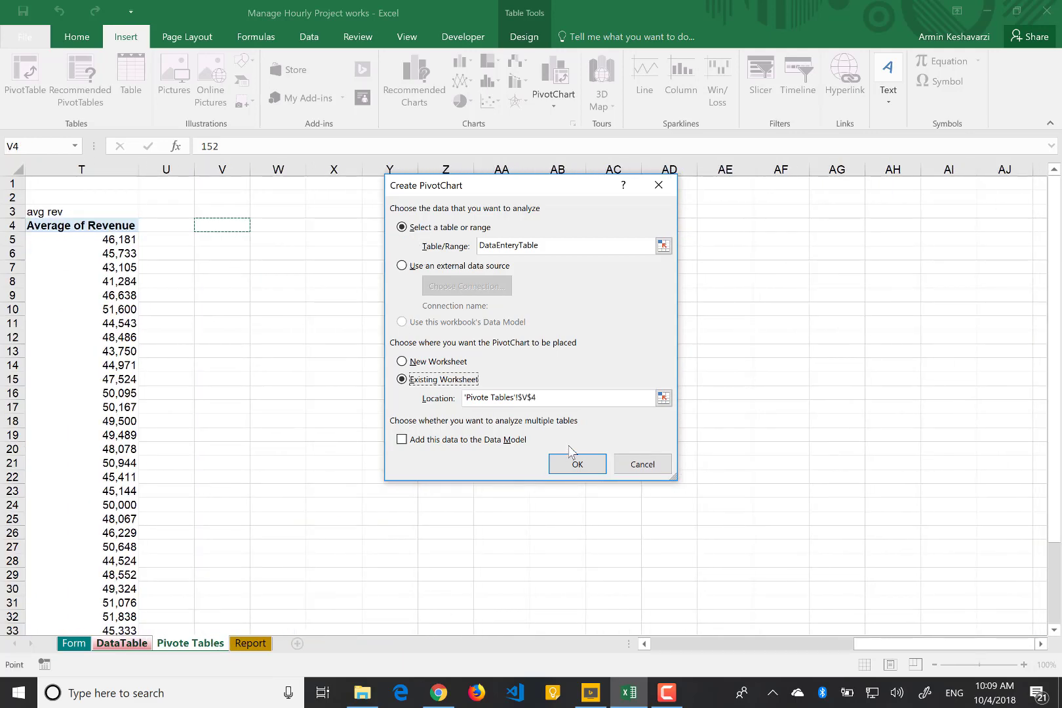
click(577, 466)
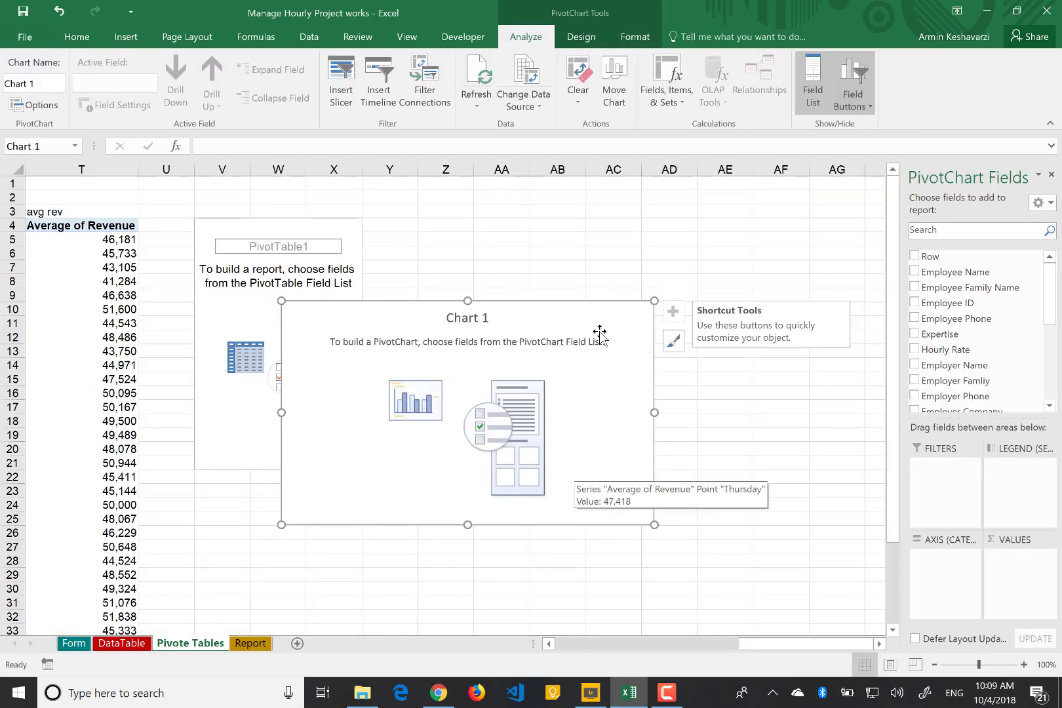
Step: Move the new PivotChart beside its PivotTable, then add Employer Company to the axis and Revenue to the values
drag(608, 302, 692, 222)
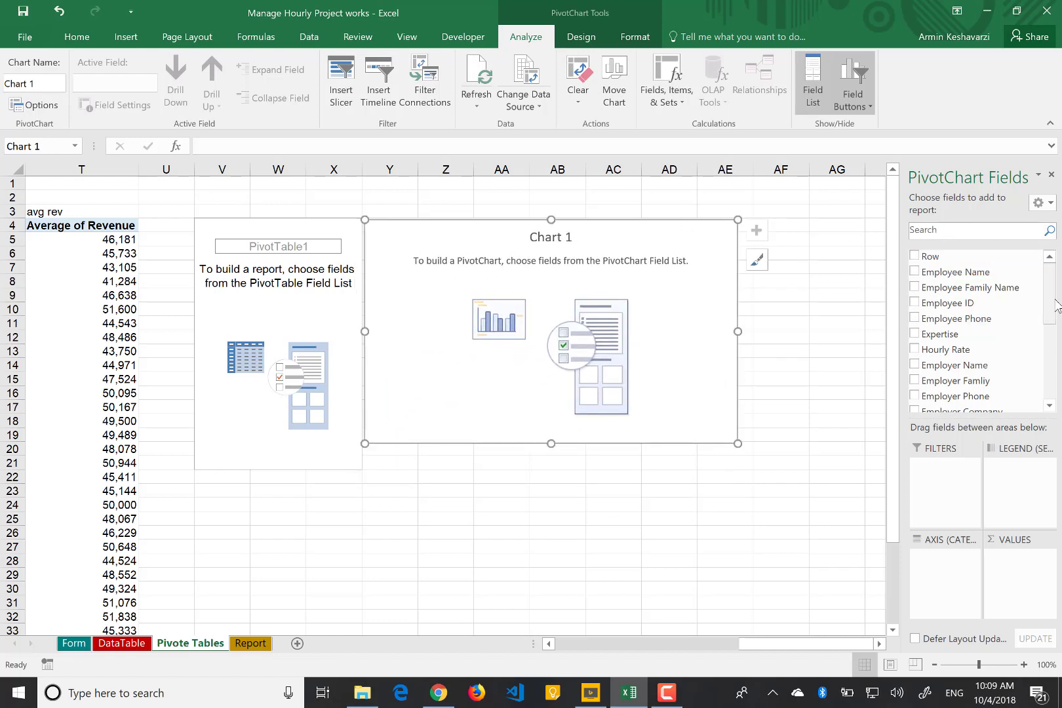
drag(1056, 305, 1046, 344)
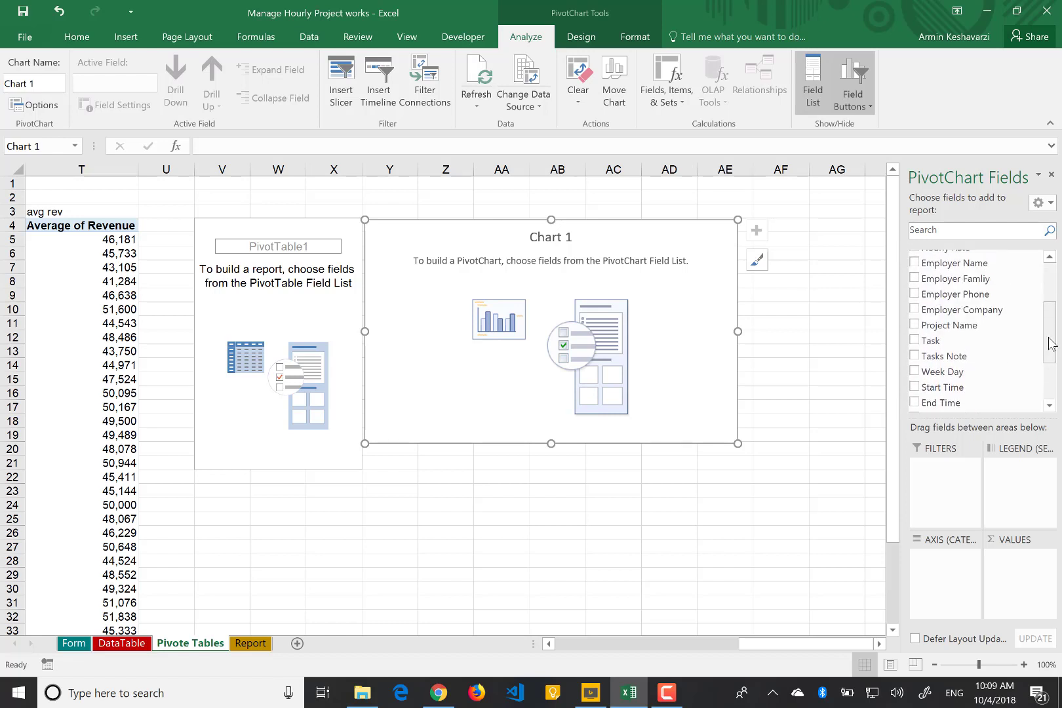
drag(972, 316, 958, 584)
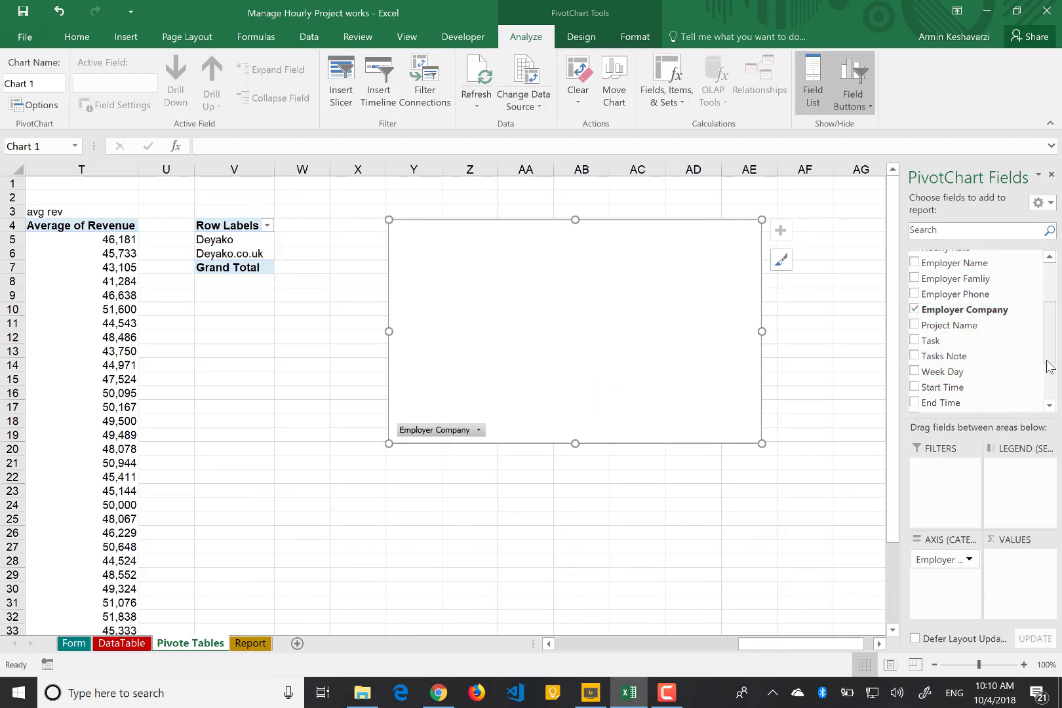
scroll(1051, 367, down, 4)
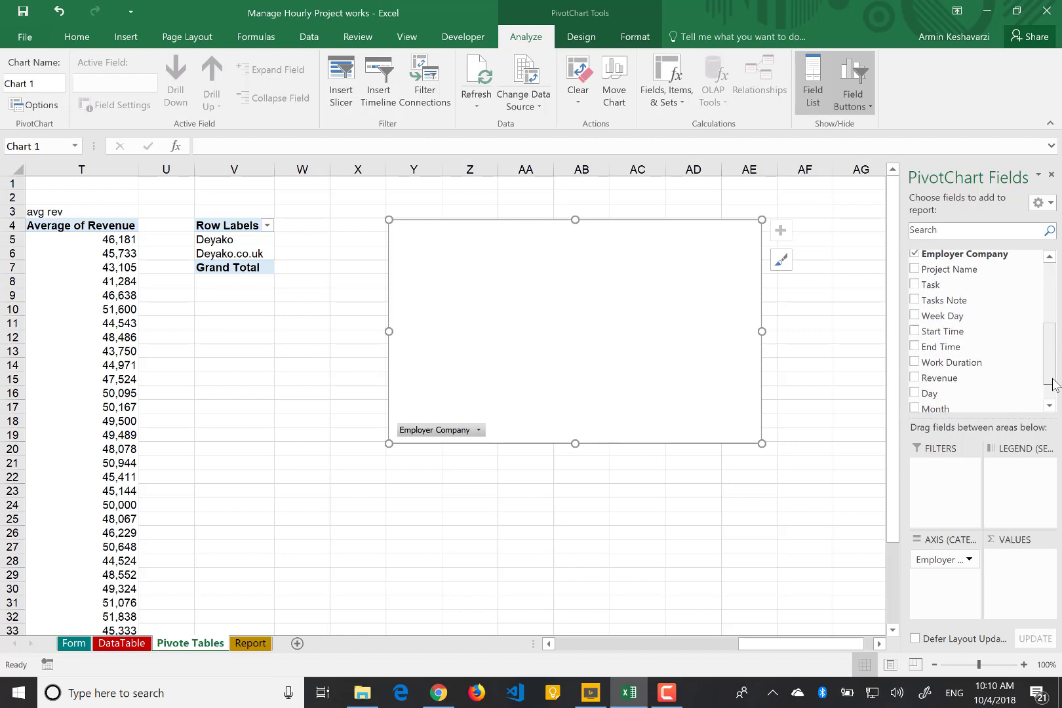
drag(970, 378, 1014, 593)
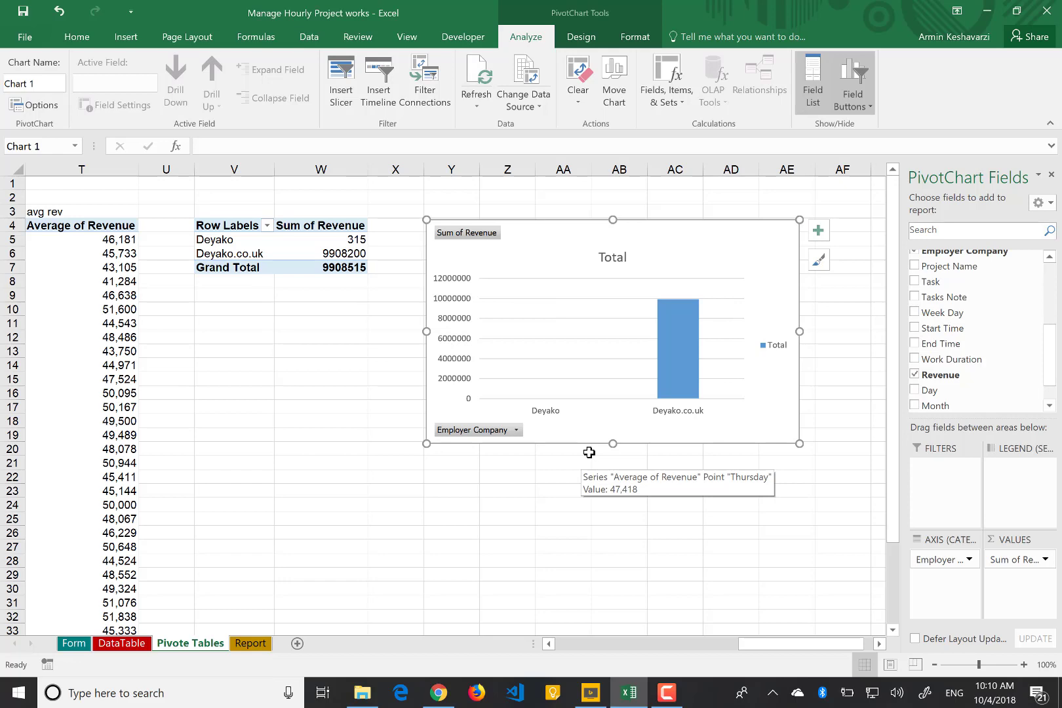
Step: Connect the Month slicer on the Report sheet to PivotTable1 on the Pivote Tables sheet through its report connections
click(258, 638)
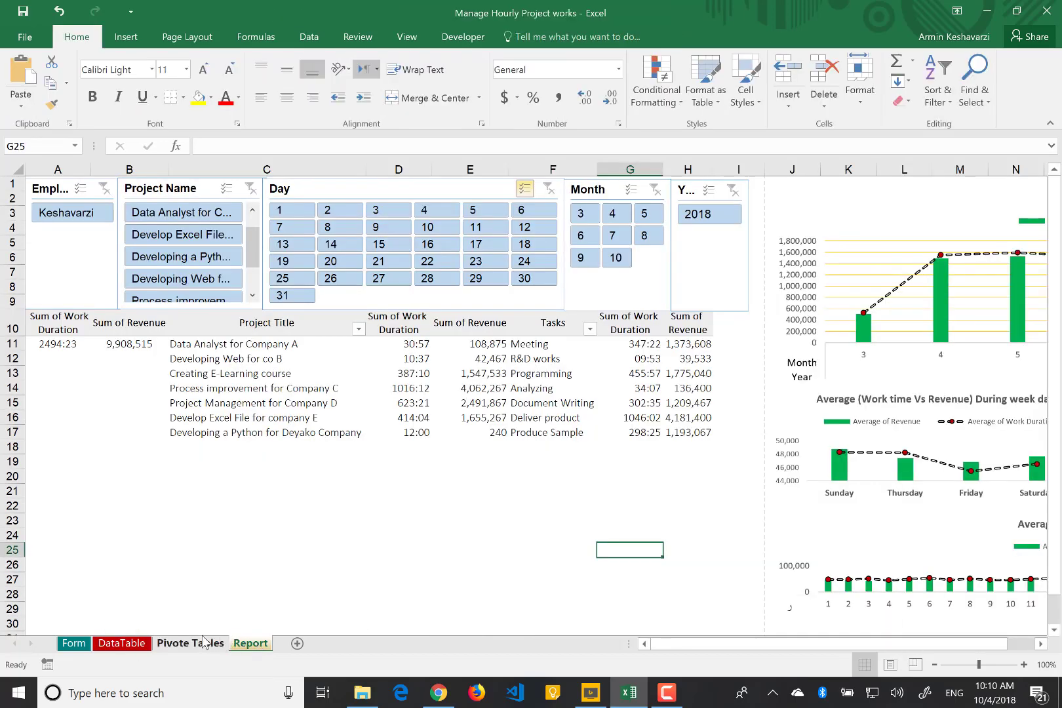
click(436, 189)
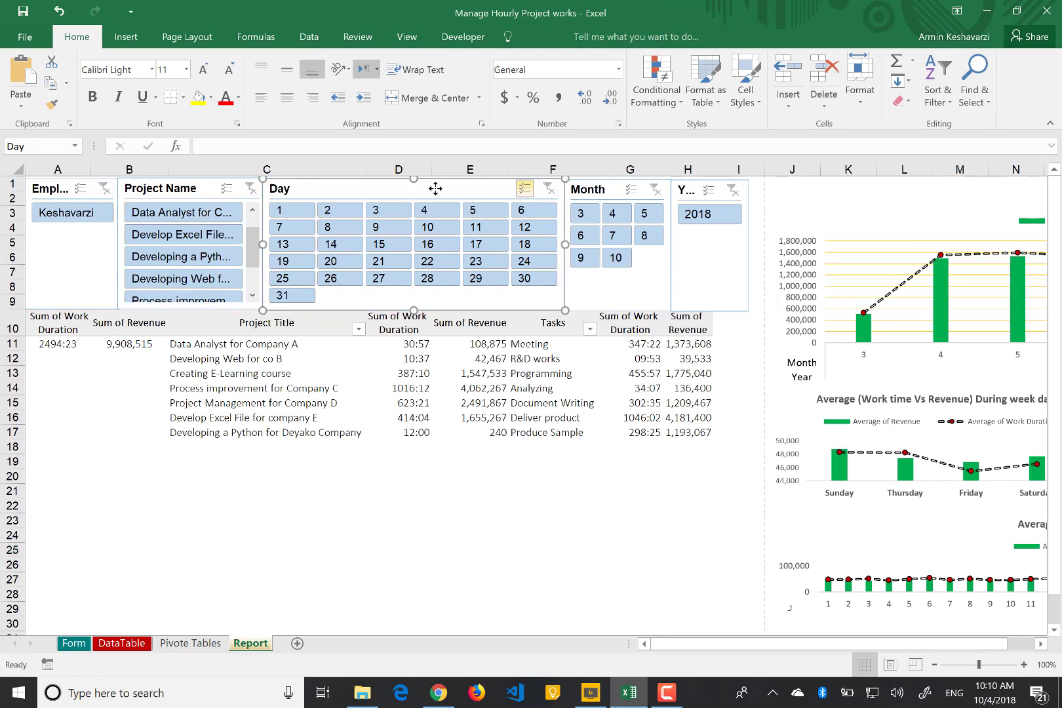
right_click(436, 189)
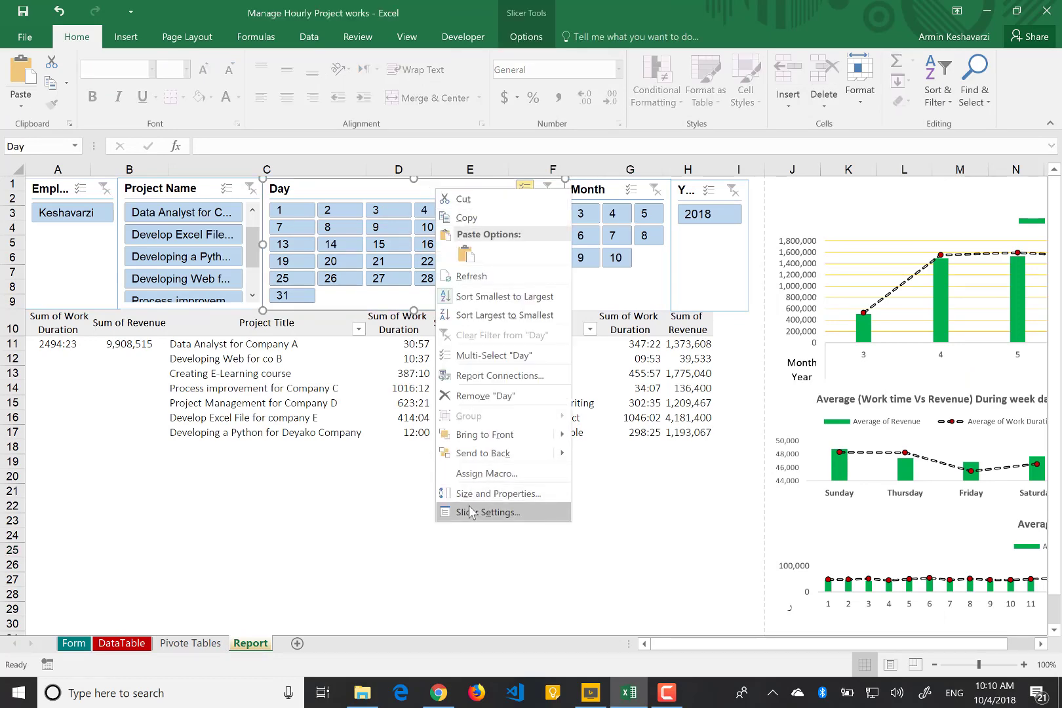
click(354, 182)
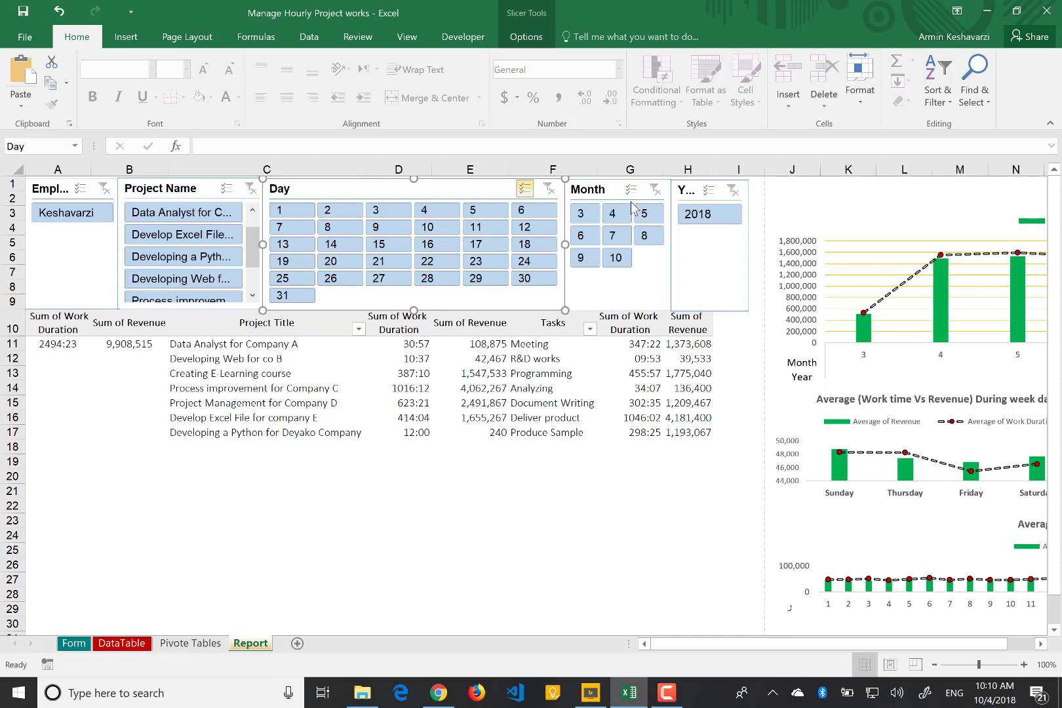
click(604, 187)
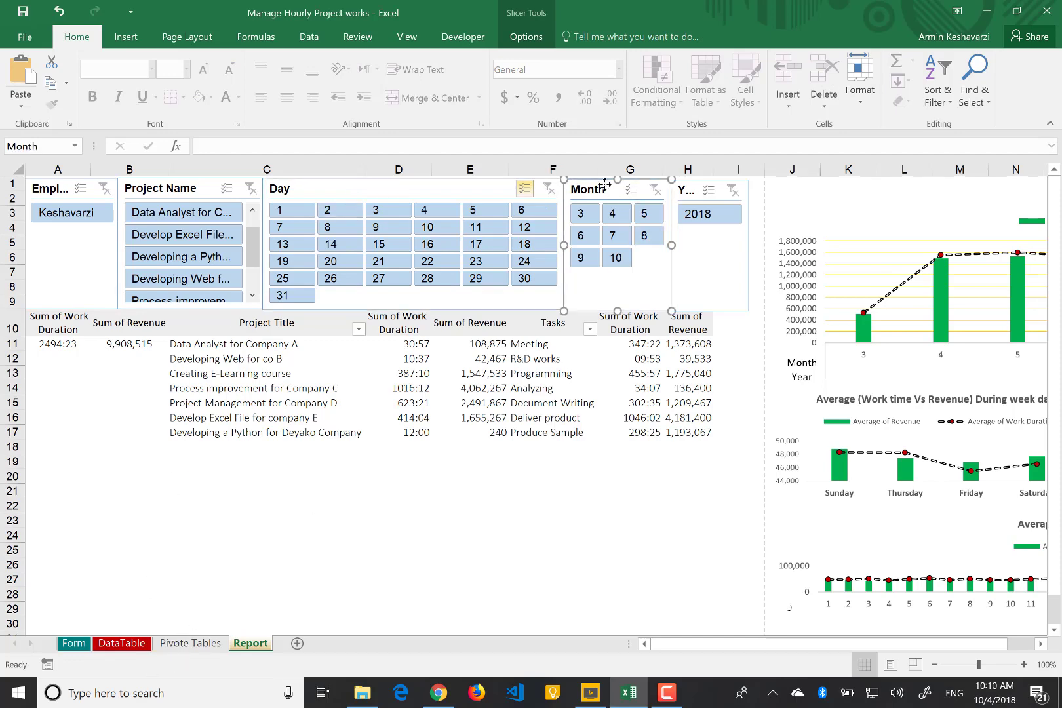
click(535, 40)
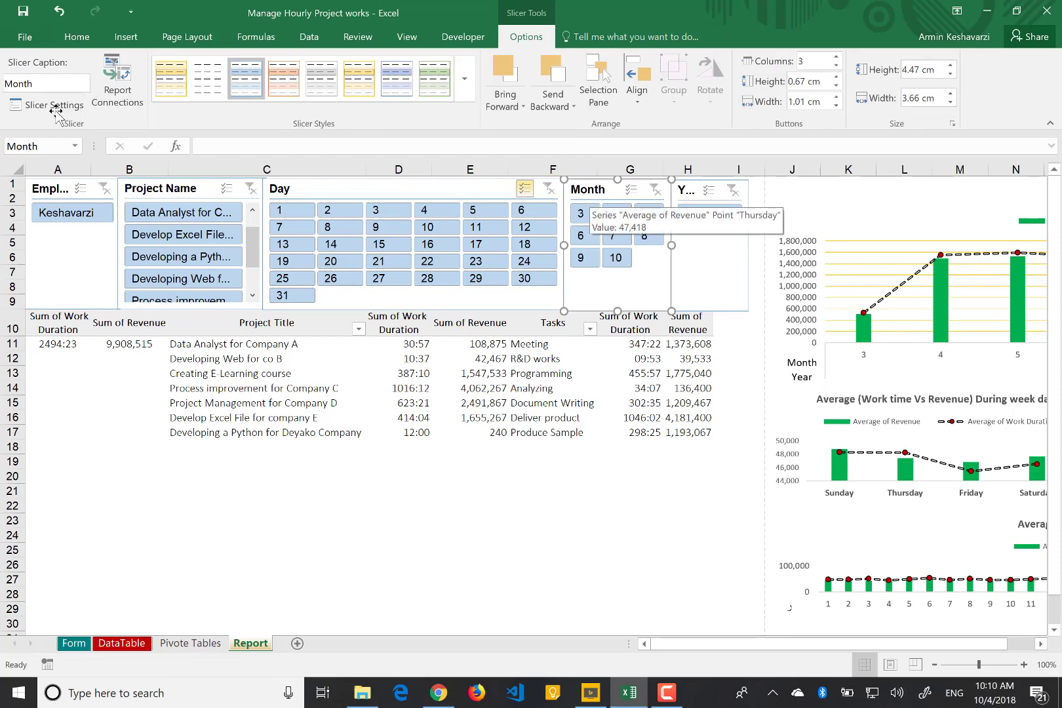
click(101, 92)
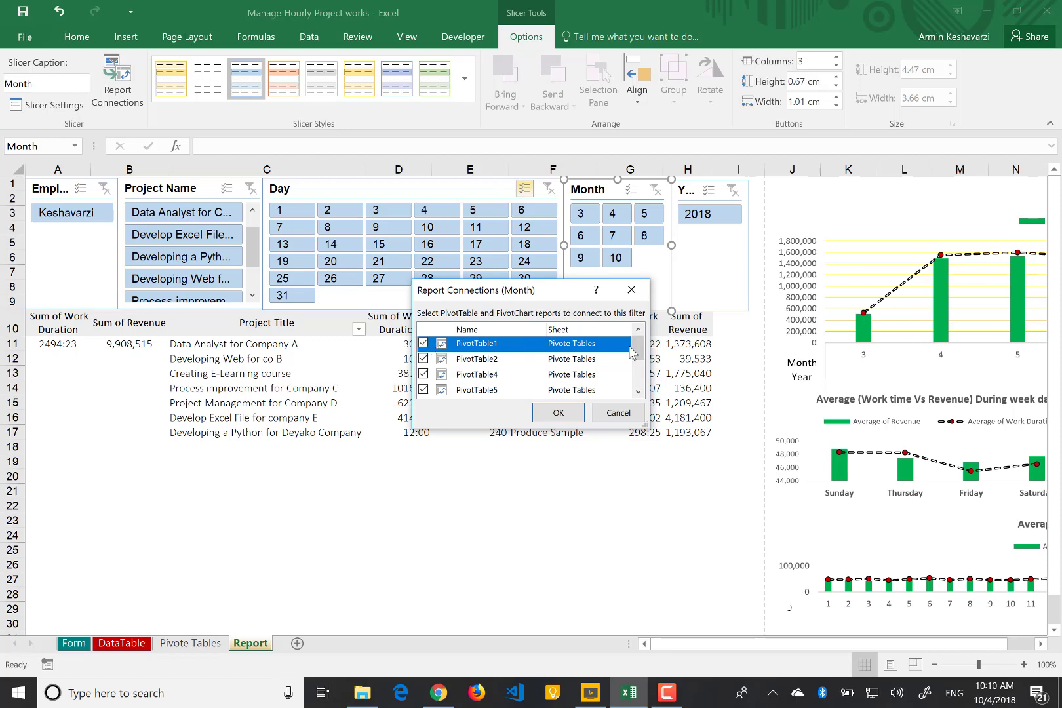
mouse_move(634, 353)
mouse_down()
mouse_move(633, 372)
mouse_move(639, 338)
mouse_up()
click(558, 412)
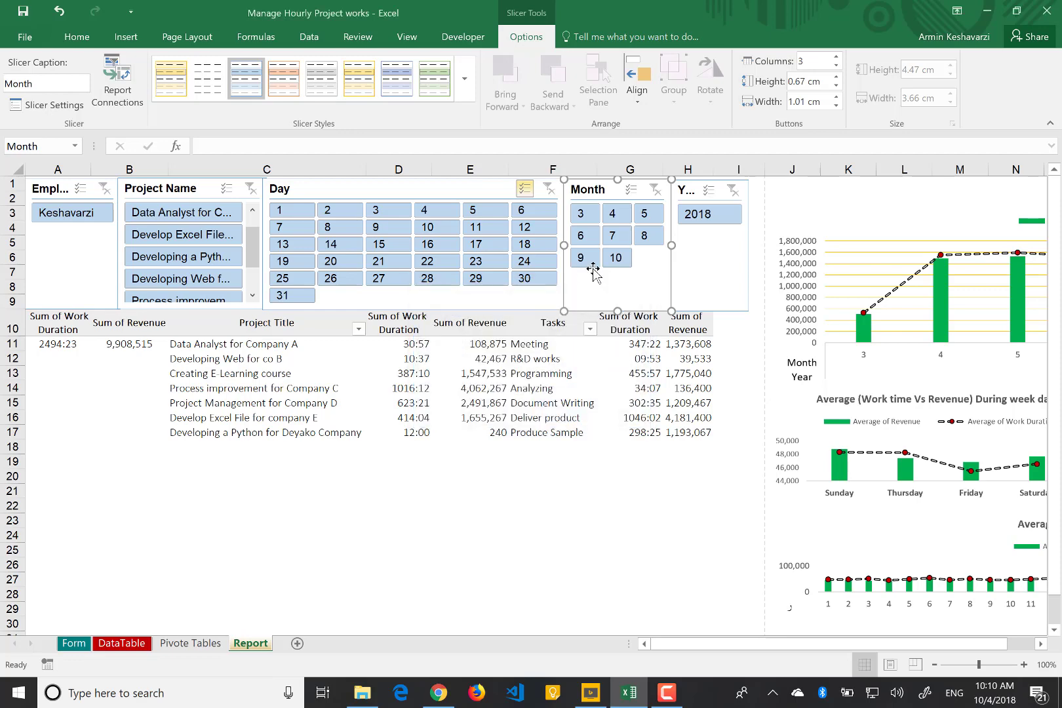
Step: Filter the Month slicer to 10 and check the updated report charts and the new PivotChart on the Pivote Tables sheet
click(619, 257)
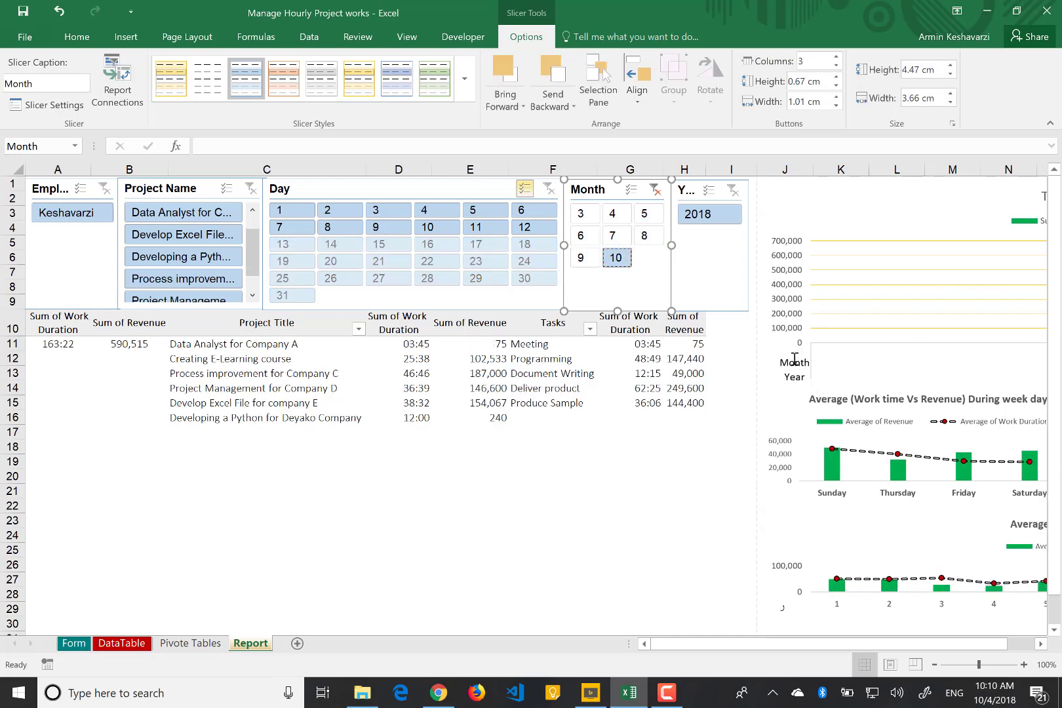
scroll(795, 359, right, 3)
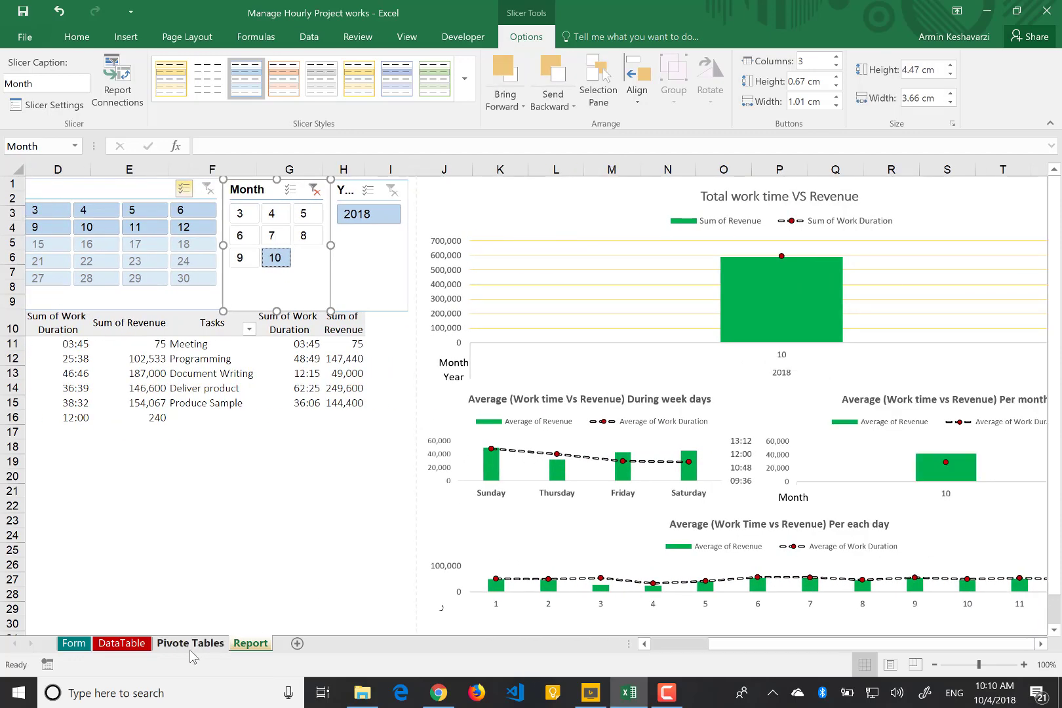
click(190, 643)
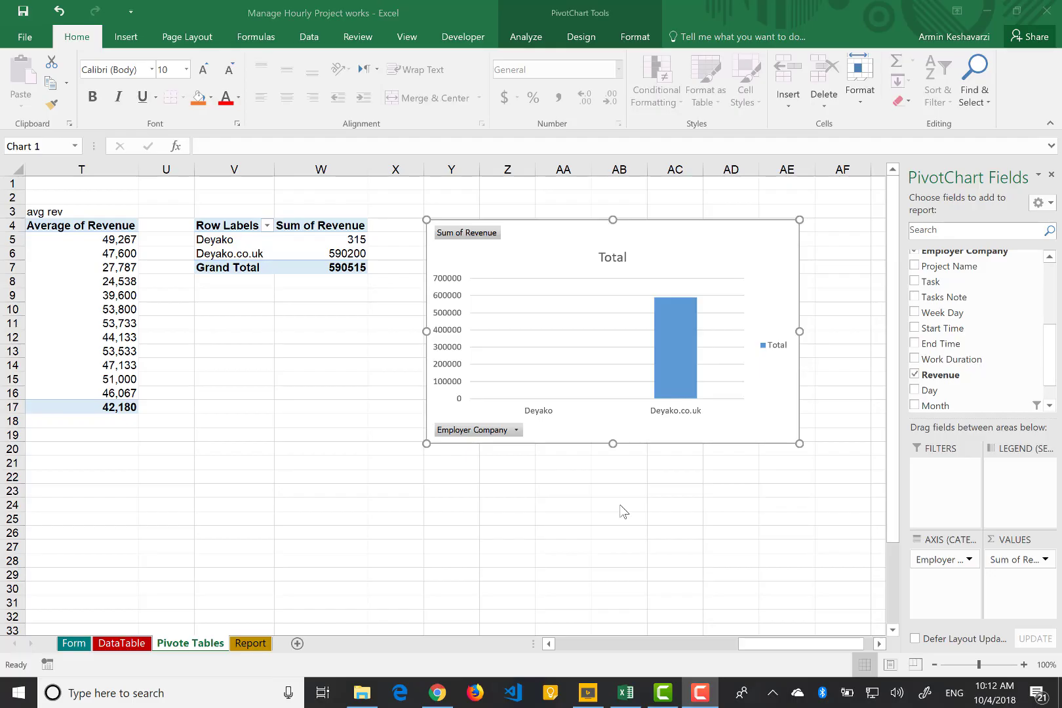
Step: Look over the DataTable sheet and save the database to the Documents folder from the Form sheet
click(137, 644)
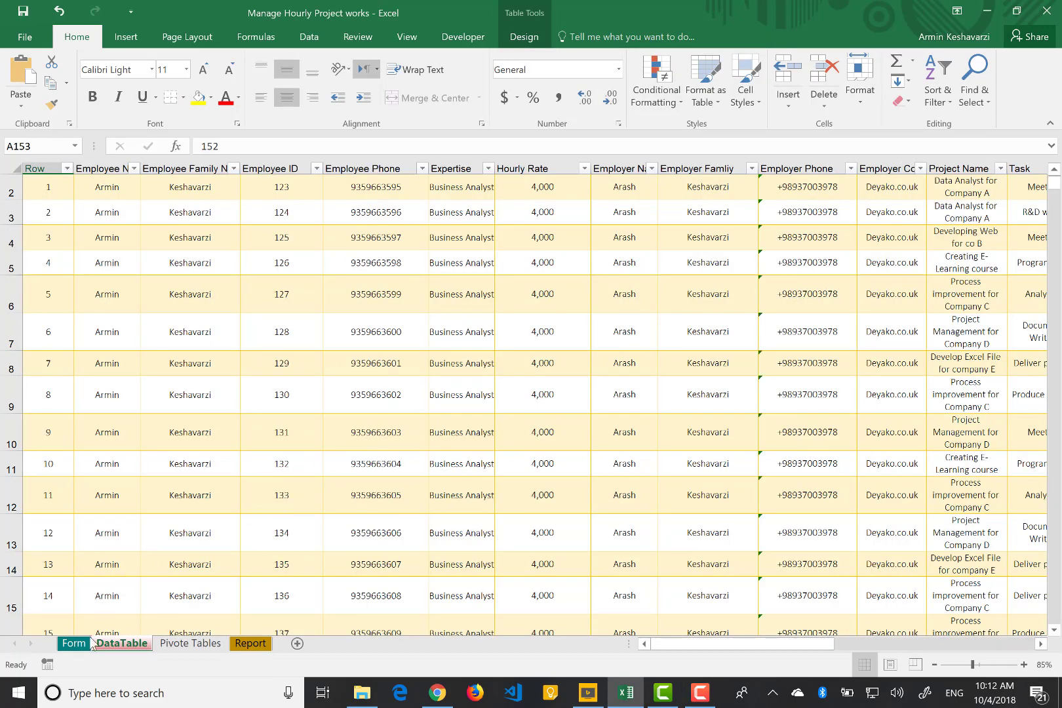
click(74, 643)
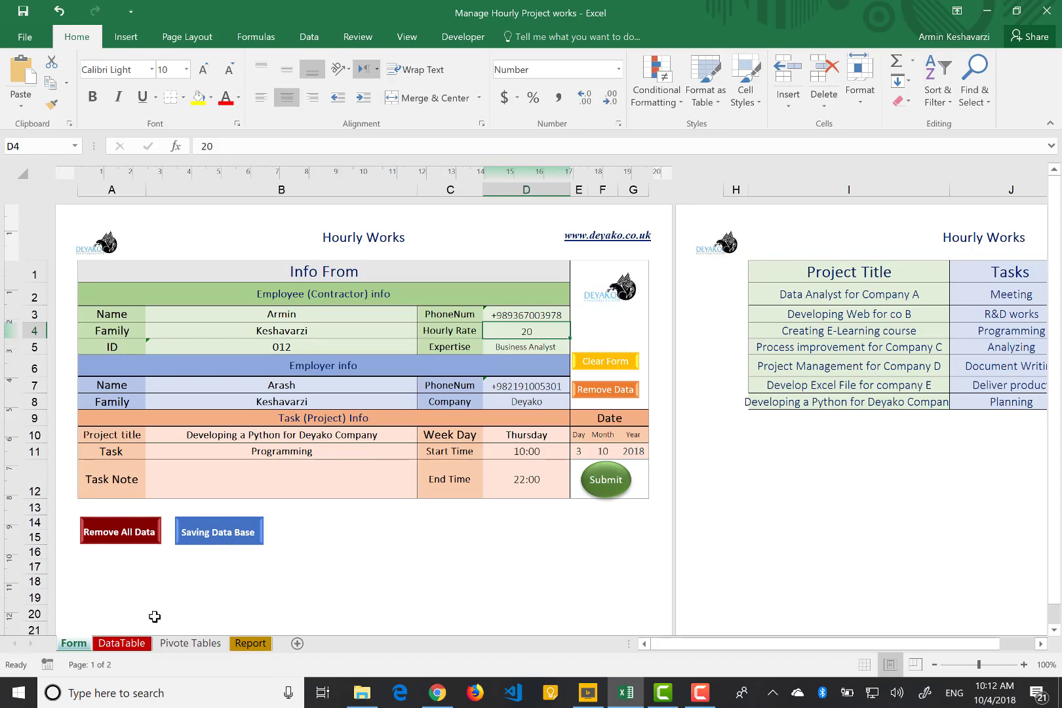
click(134, 646)
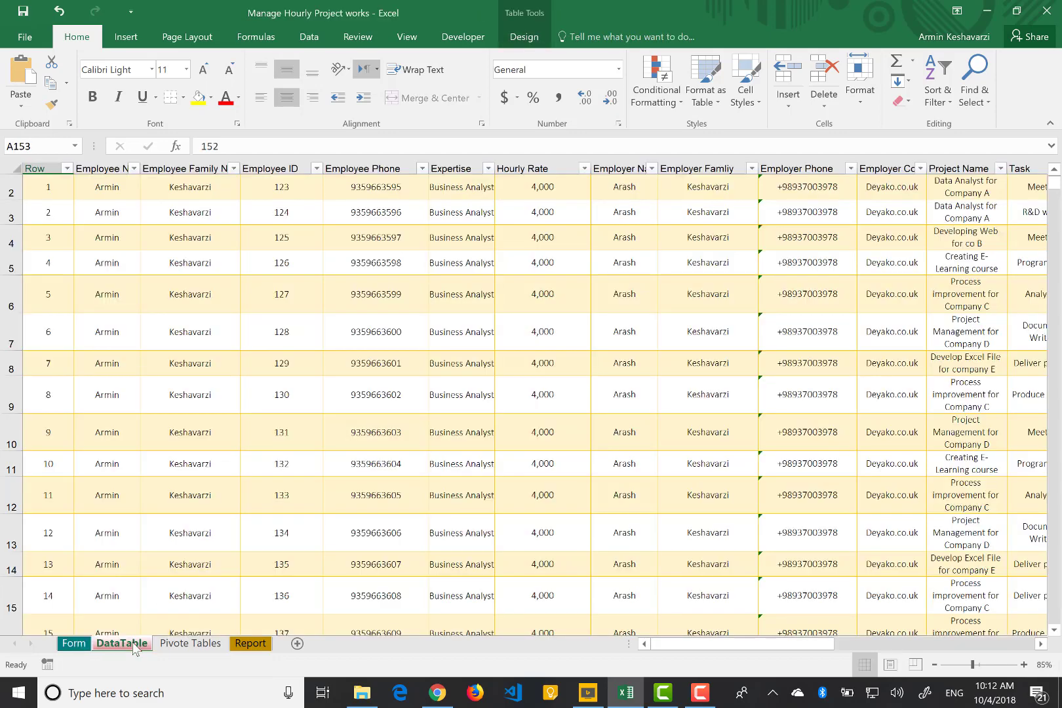
click(74, 645)
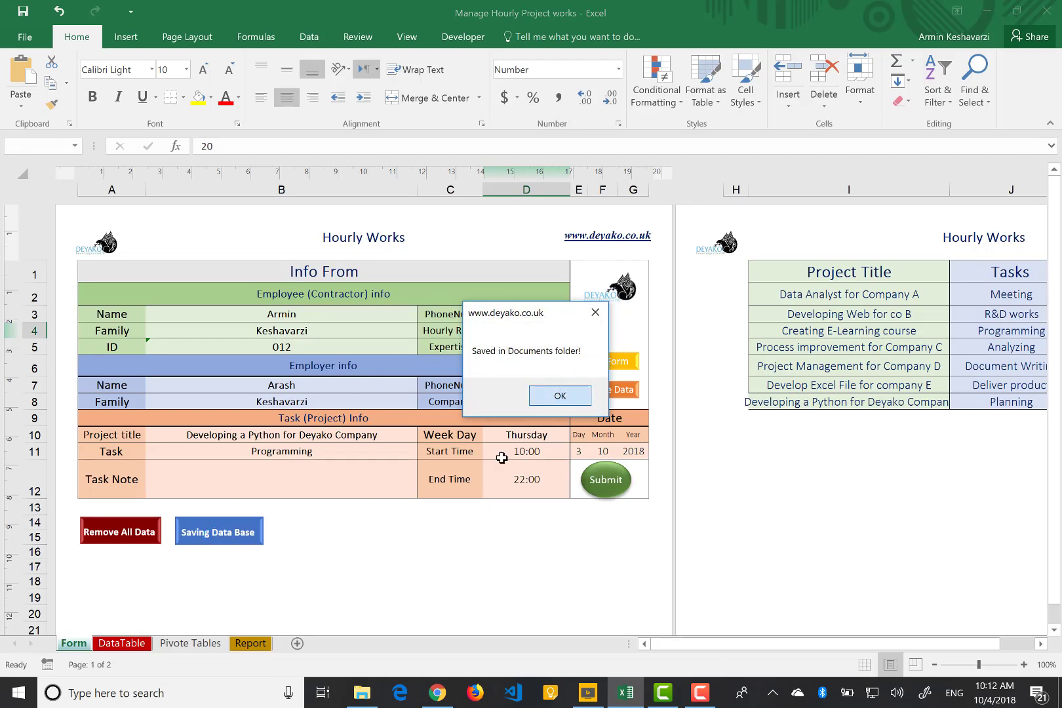
click(560, 394)
Step: Switch to File Explorer and open the saved workbook 2018104 from the Documents folder
click(362, 692)
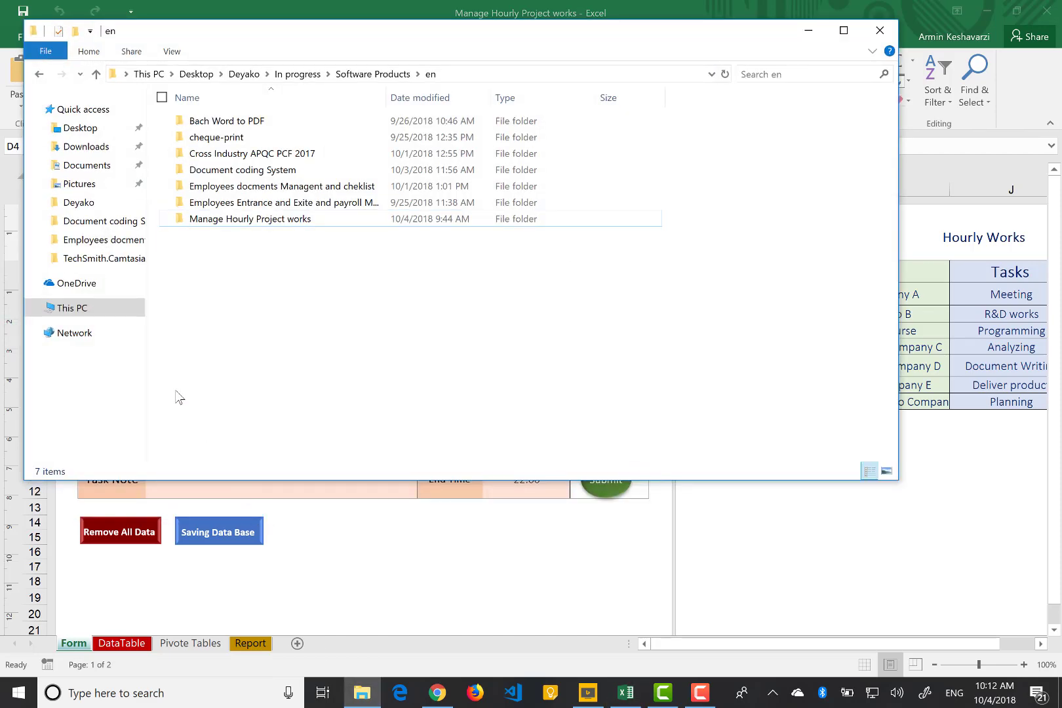
click(91, 165)
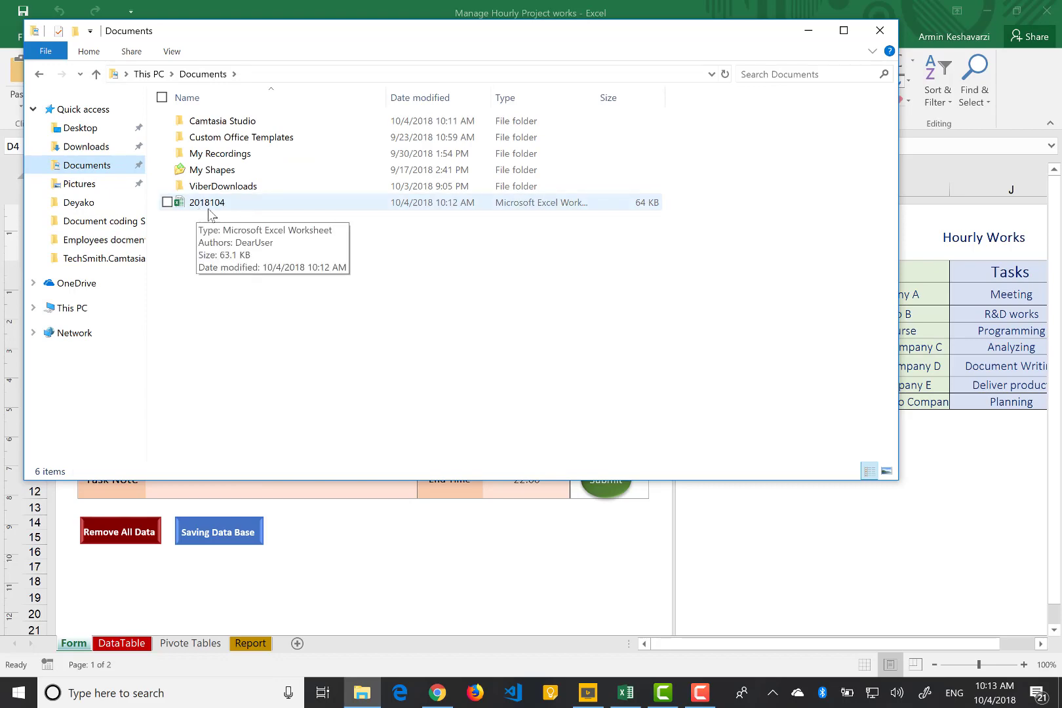
double_click(222, 208)
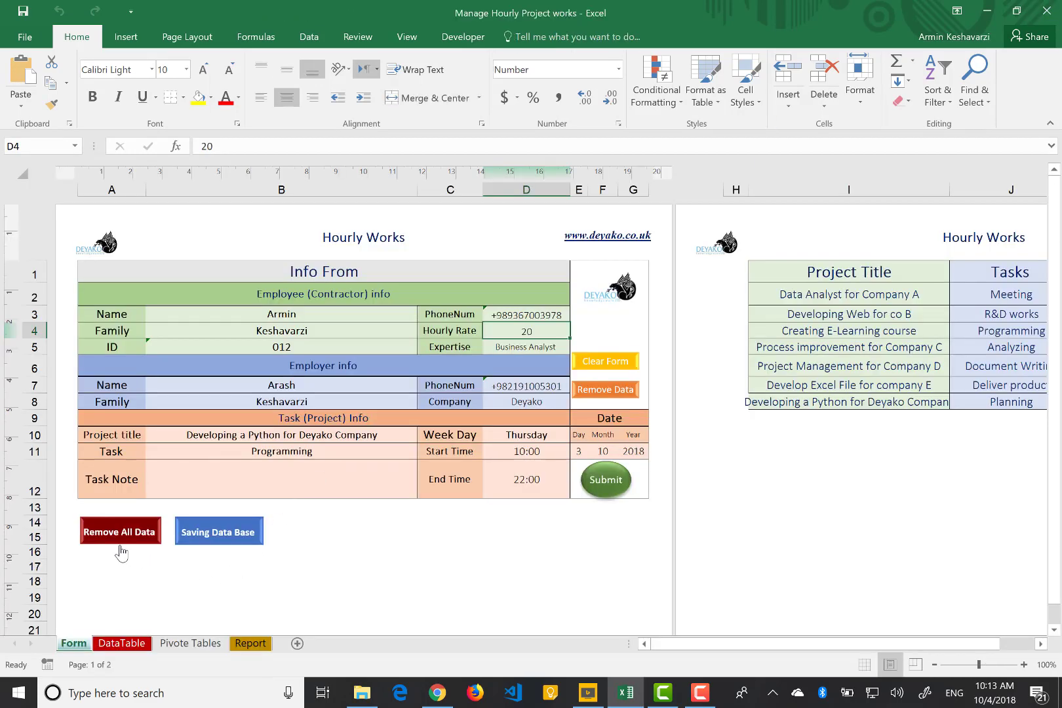
Step: Look at the records on the DataTable sheet, then remove all data from the Form sheet
click(120, 642)
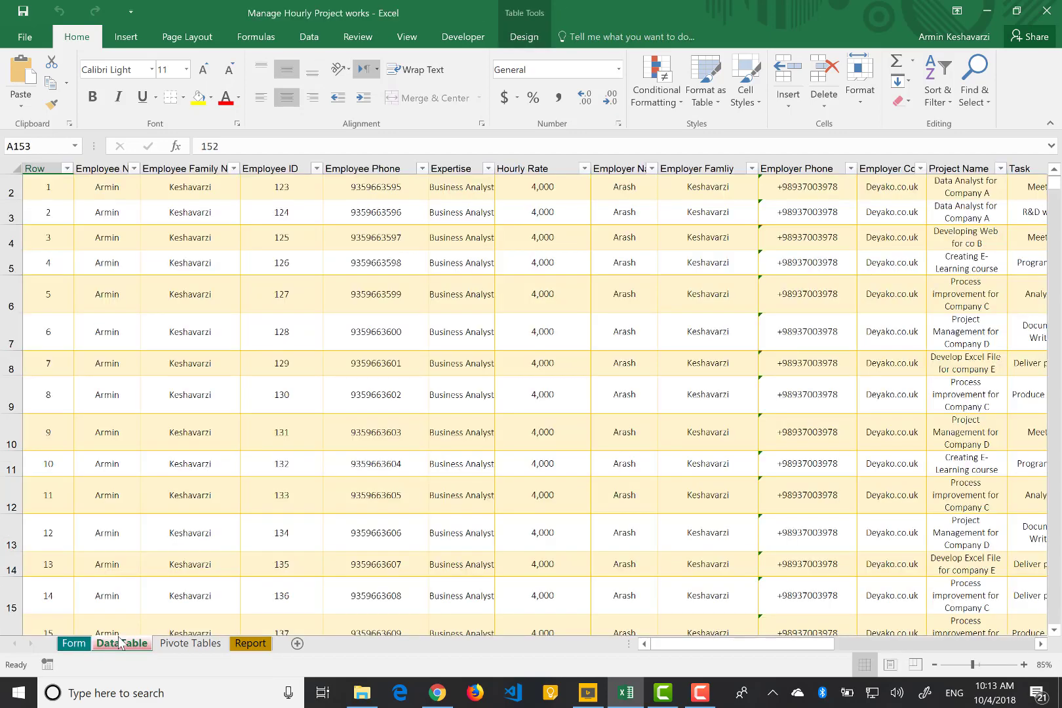
click(66, 644)
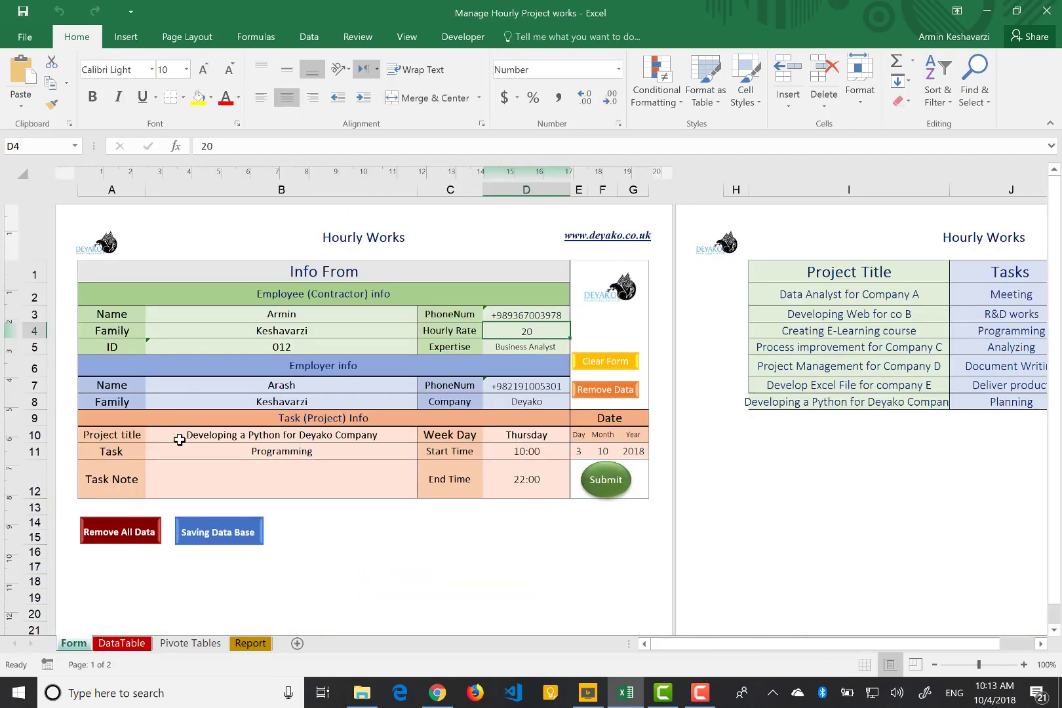
click(134, 523)
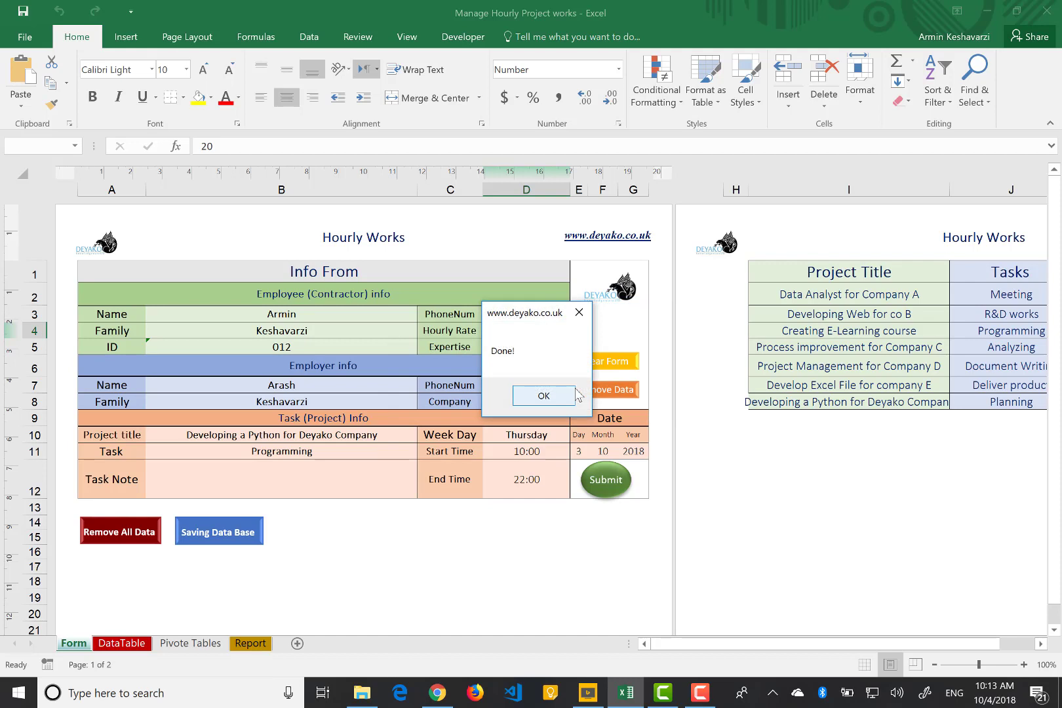
click(542, 396)
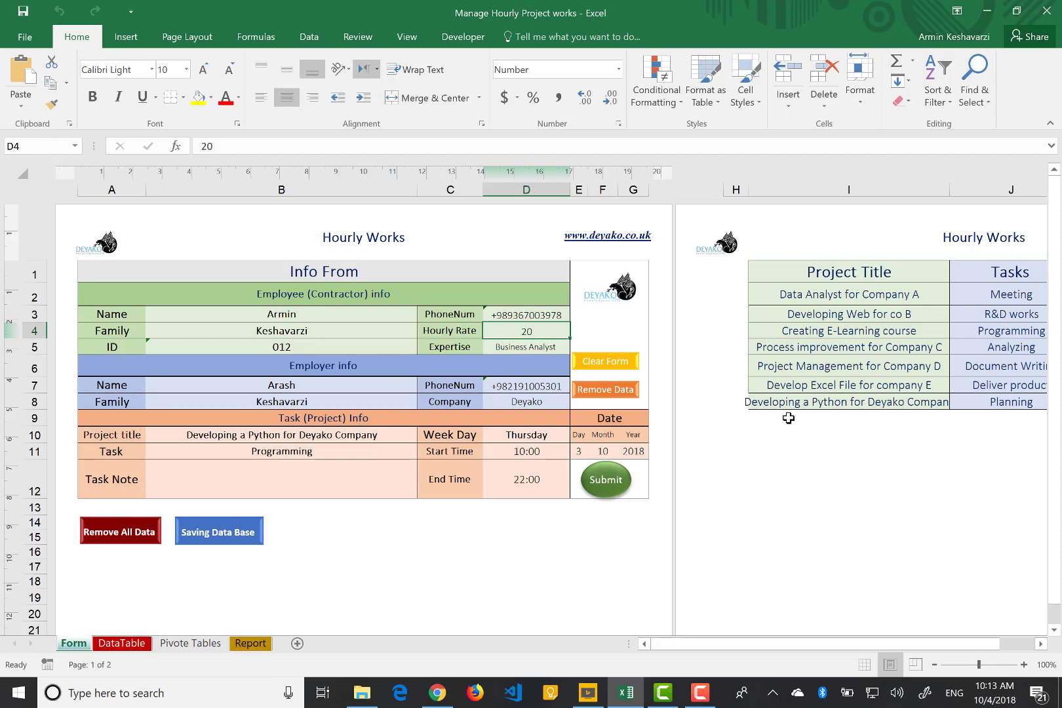
Step: Look over the project title and task lists on the Form sheet and go to the DataTable sheet
scroll(788, 418, right, 3)
scroll(789, 418, left, 3)
click(121, 644)
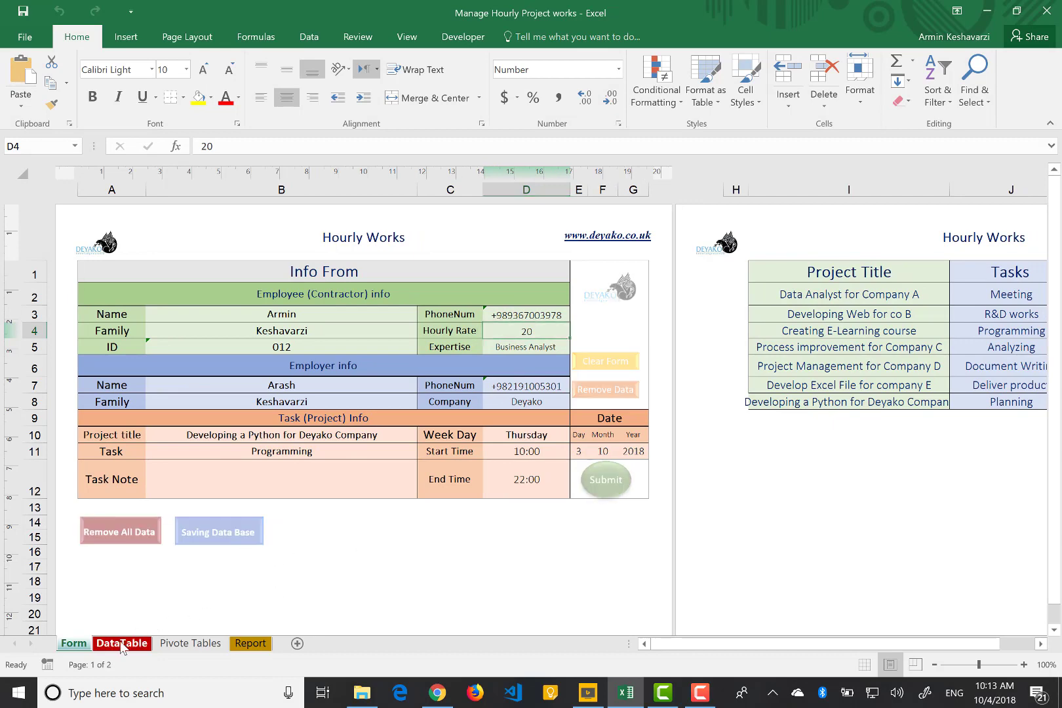
Step: Delete the Sum of Revenue by Employer Company PivotChart and its PivotTable columns V and W on the Pivote Tables sheet
click(191, 644)
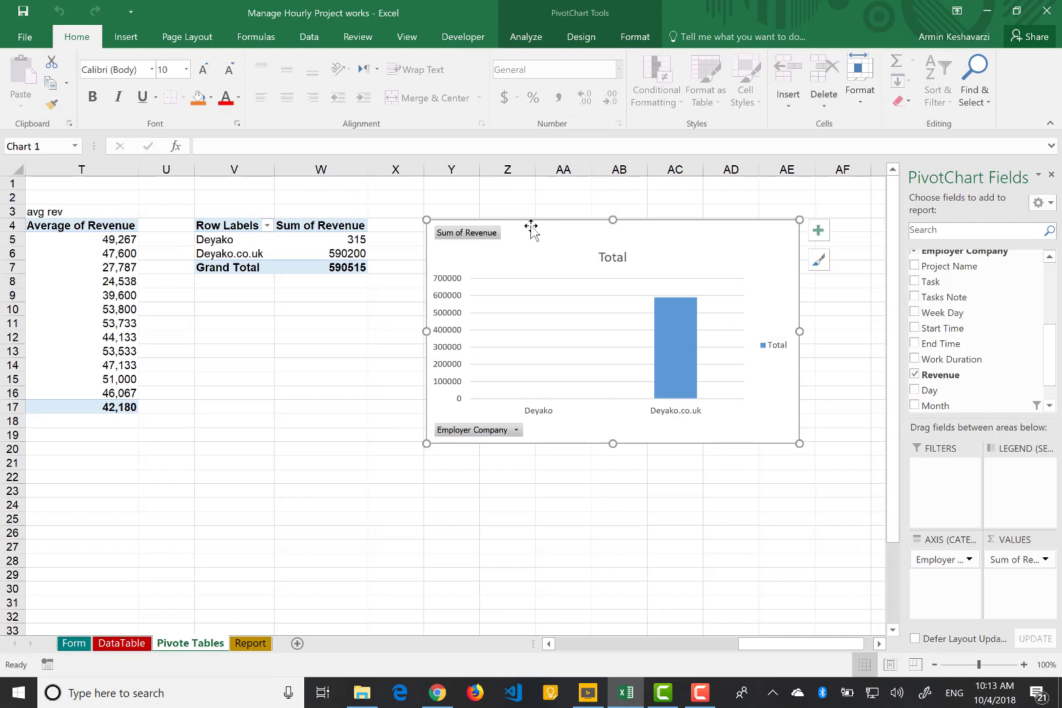
key(Delete)
click(234, 169)
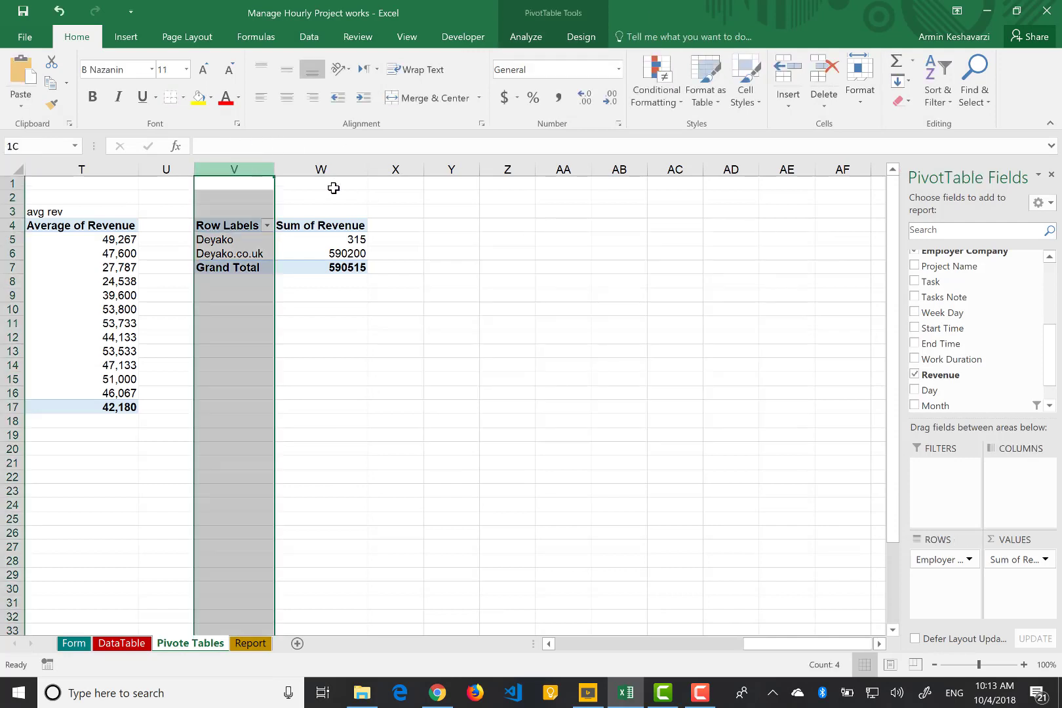
shift+click(333, 188)
right_click(338, 187)
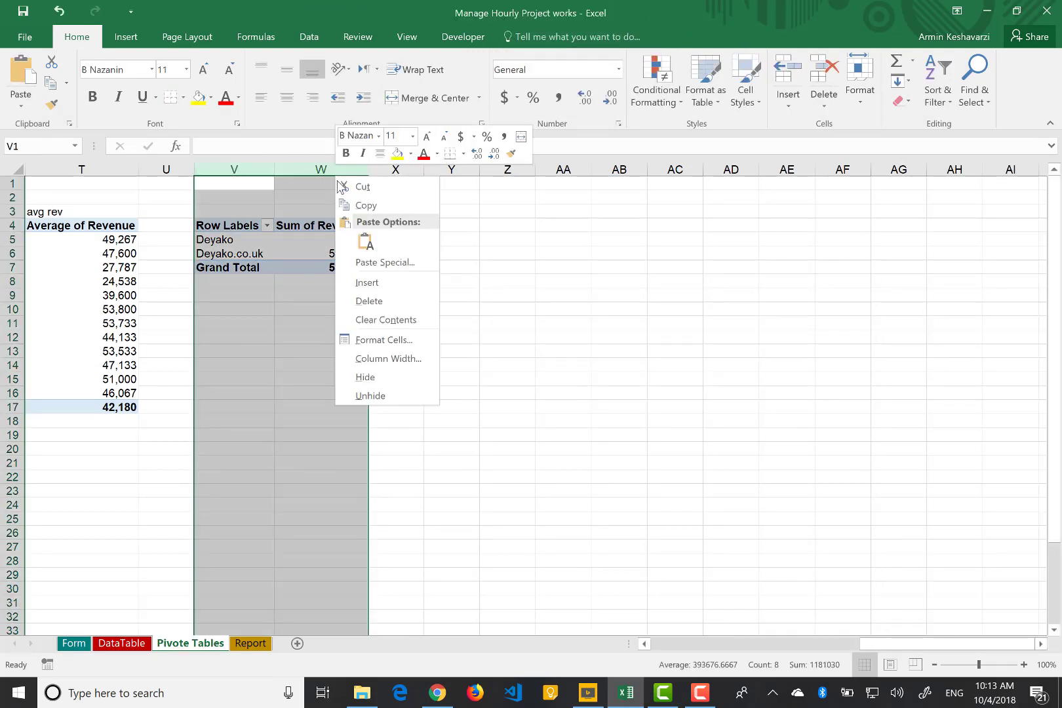
click(406, 303)
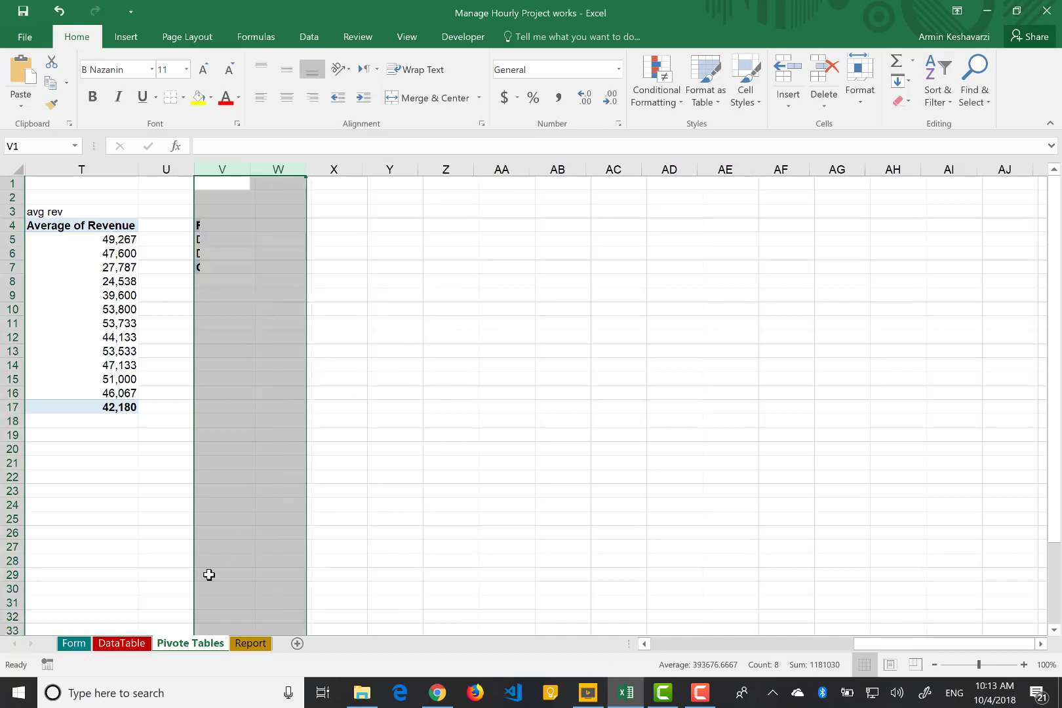
Step: Check the Report and DataTable sheets following the data removal and return to the Form sheet
click(249, 643)
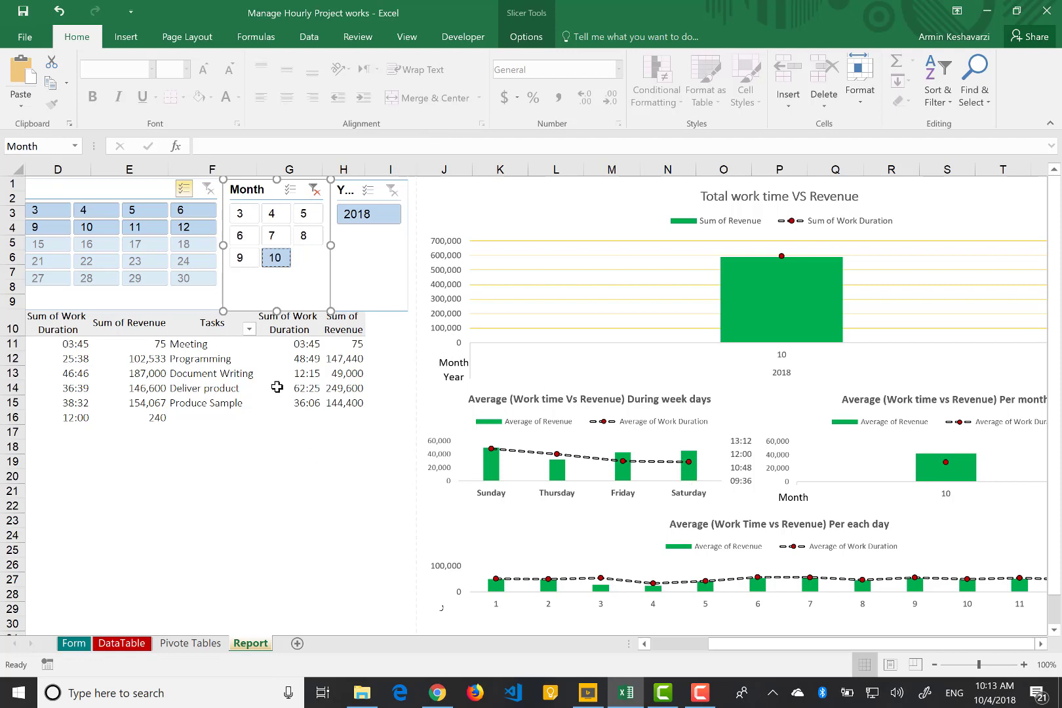
click(272, 451)
click(116, 644)
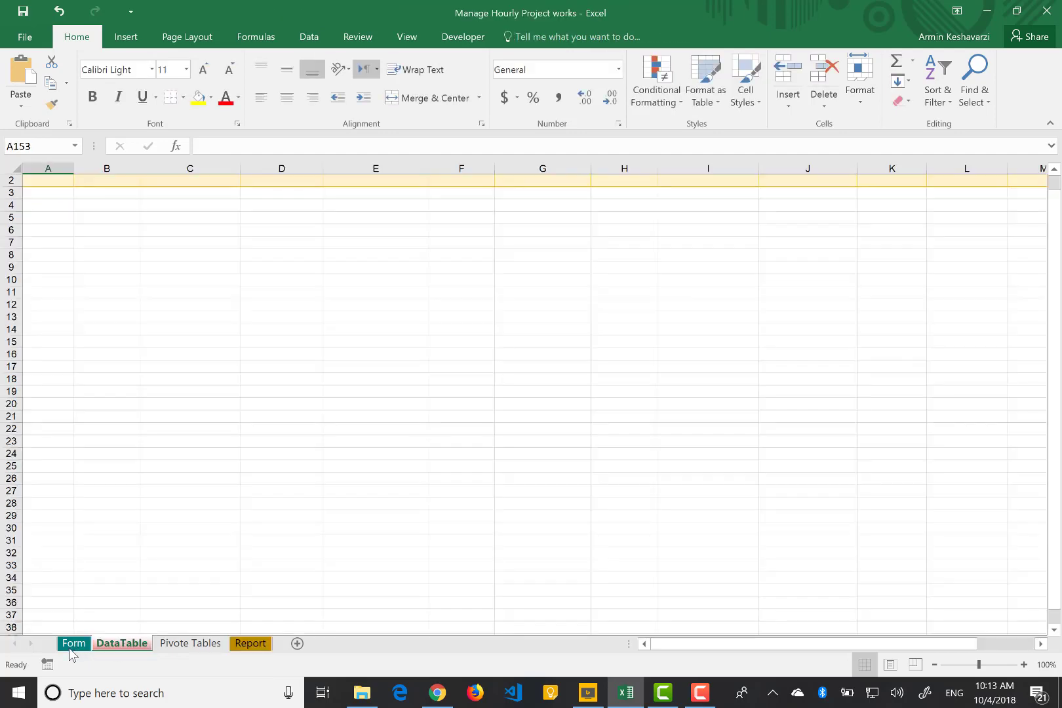
click(73, 644)
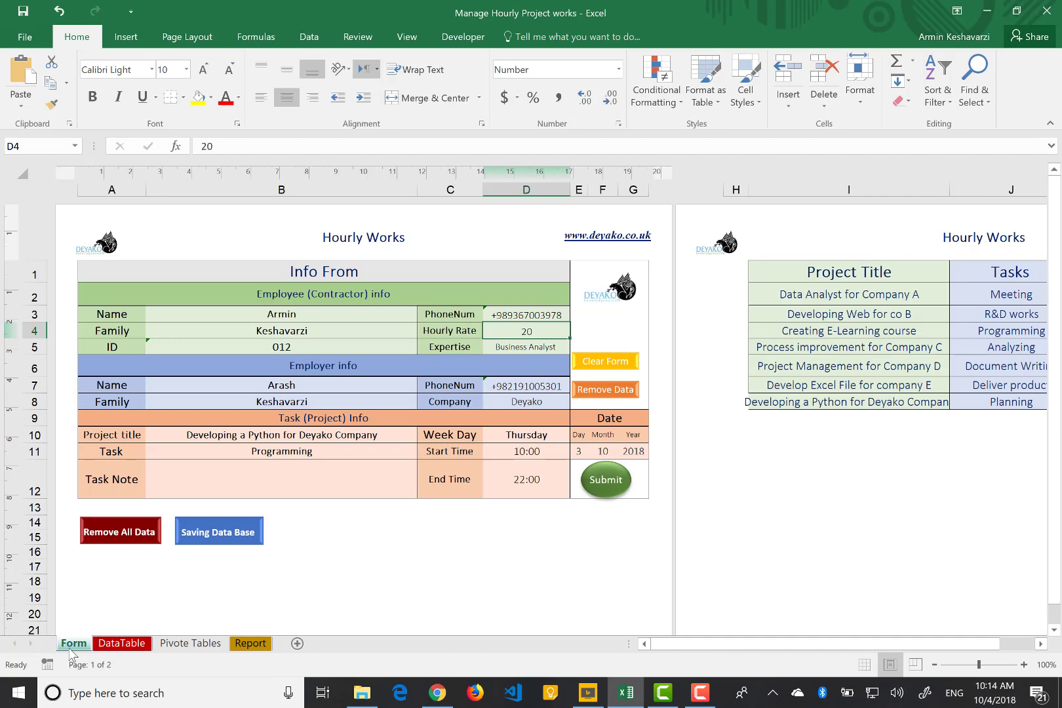
click(308, 38)
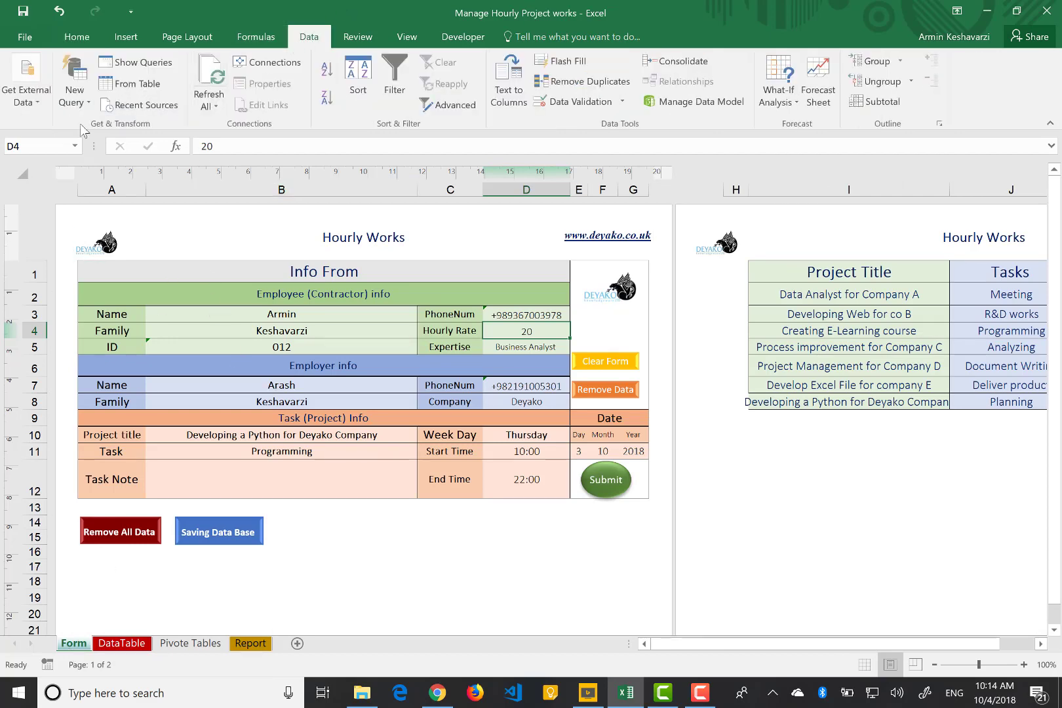